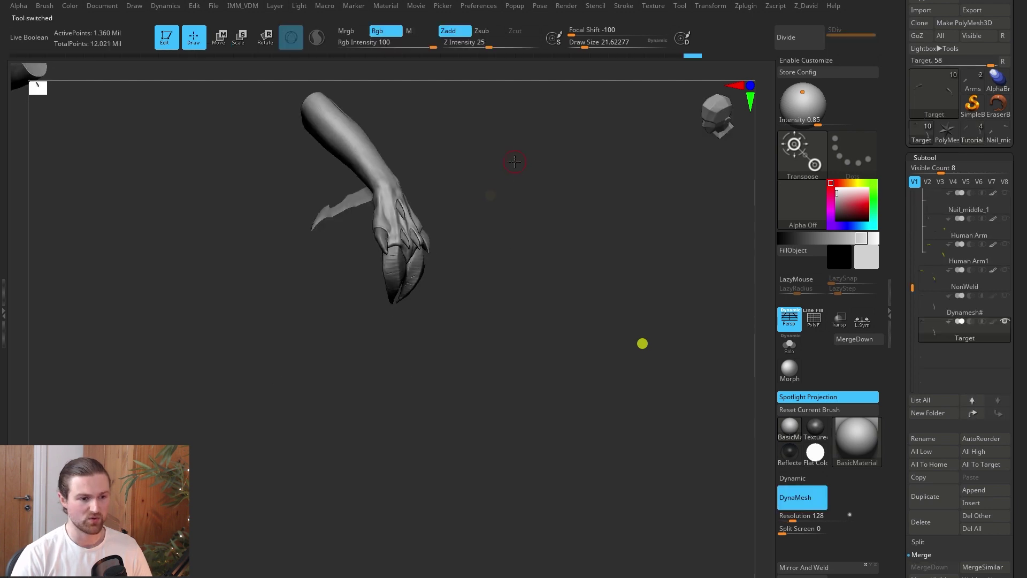
{"action": "left_click_drag", "start_coordinate": [516, 161], "coordinate": [589, 215], "text": "alt"}
{"action": "left_click", "coordinate": [993, 322]}
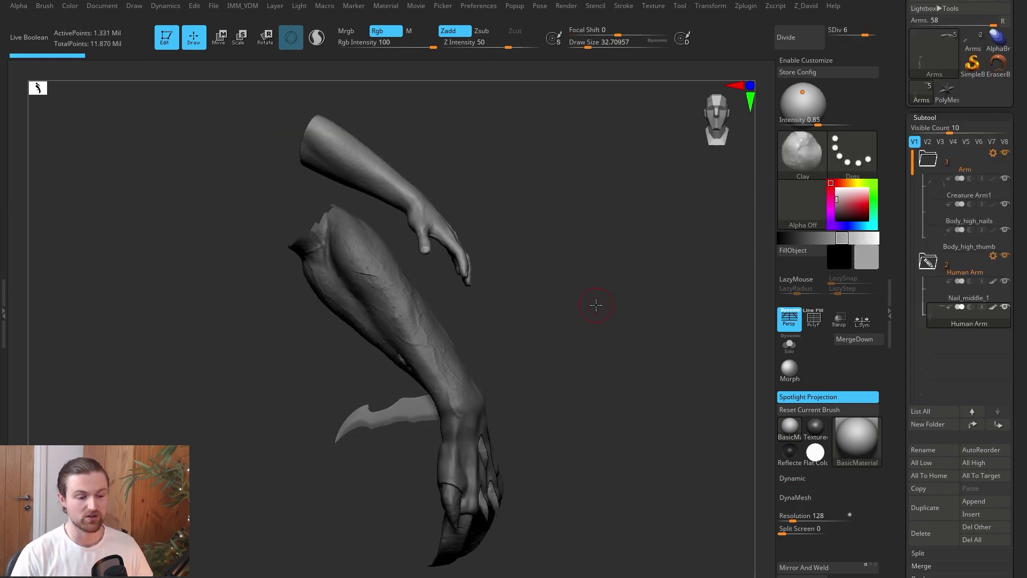
{"action": "left_click_drag", "start_coordinate": [591, 306], "coordinate": [586, 305]}
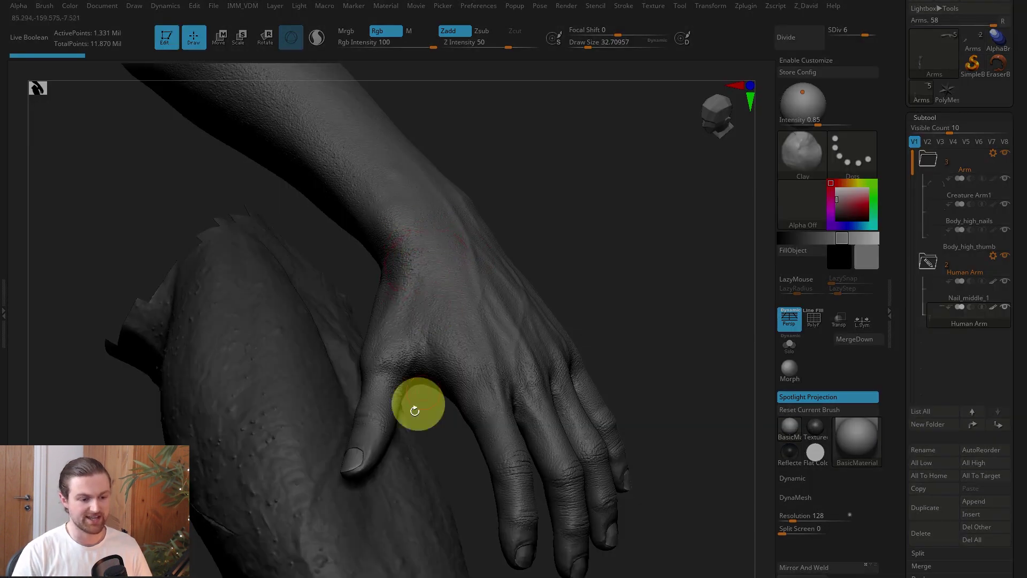
{"action": "left_click", "coordinate": [950, 273]}
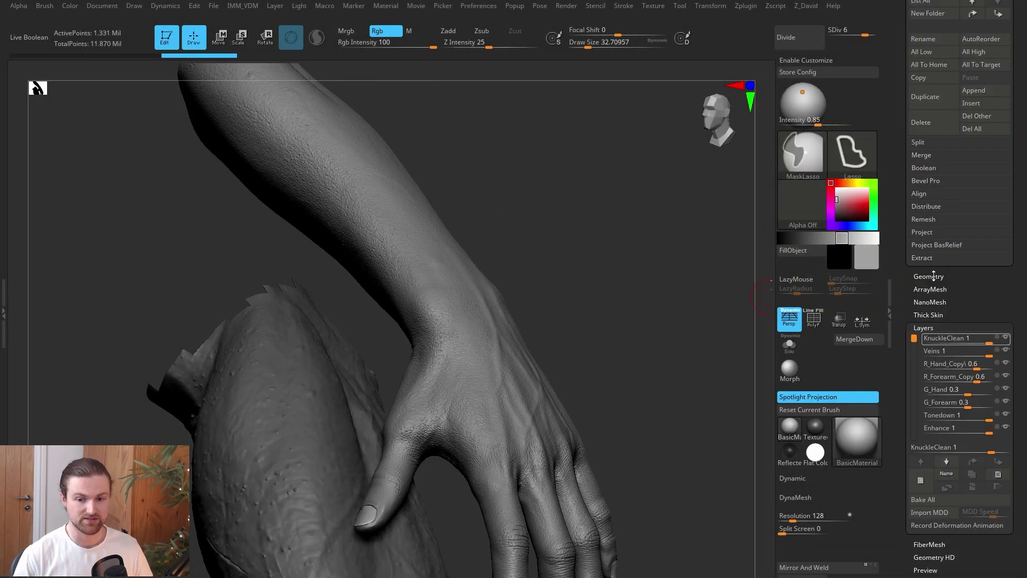
Compare the human arm's skin detail at subdivision levels 6 and 7, returning the arm to level 6.
{"action": "left_click", "coordinate": [931, 276]}
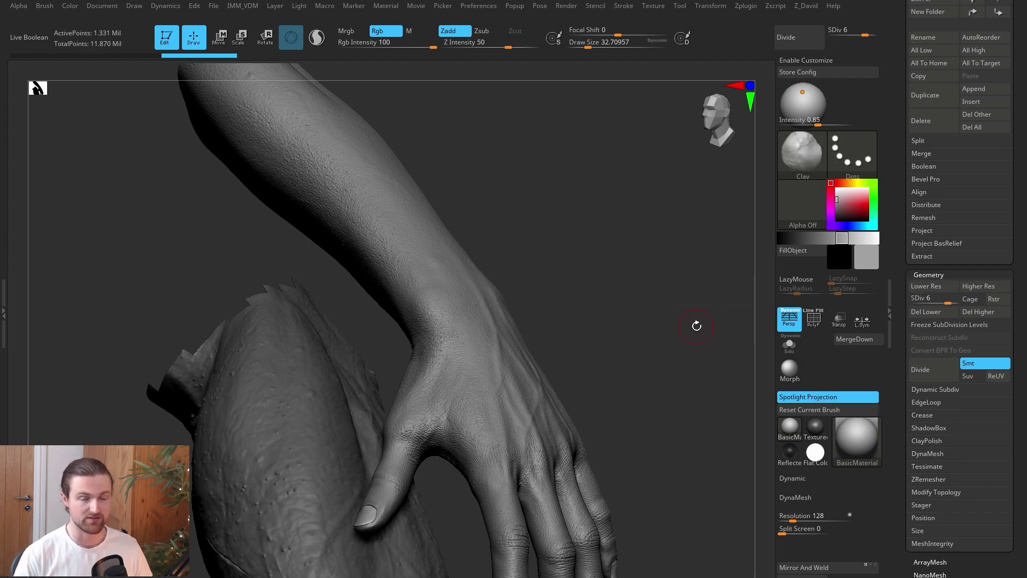
{"action": "left_click_drag", "start_coordinate": [696, 326], "coordinate": [629, 345]}
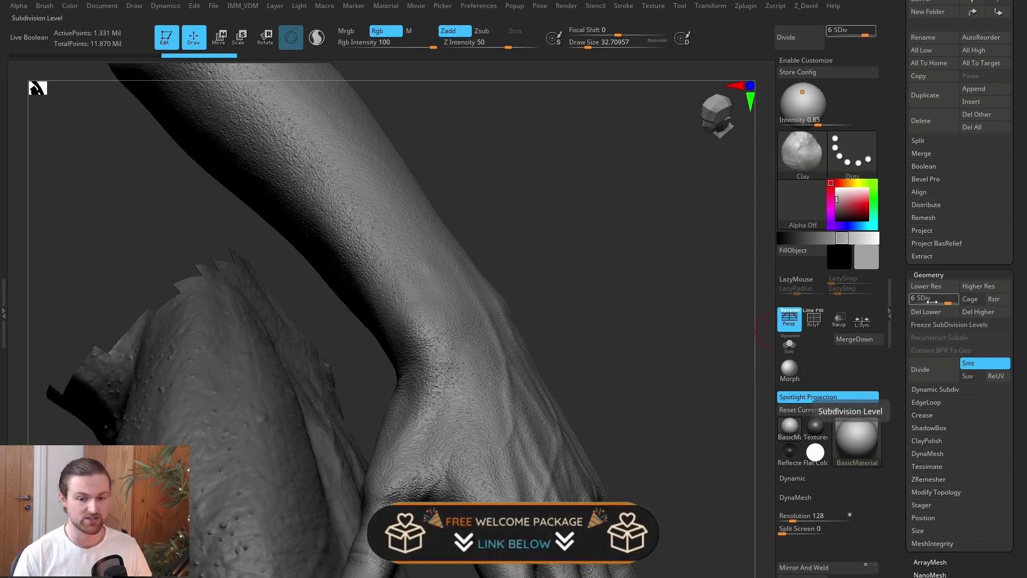
{"action": "key", "text": "d"}
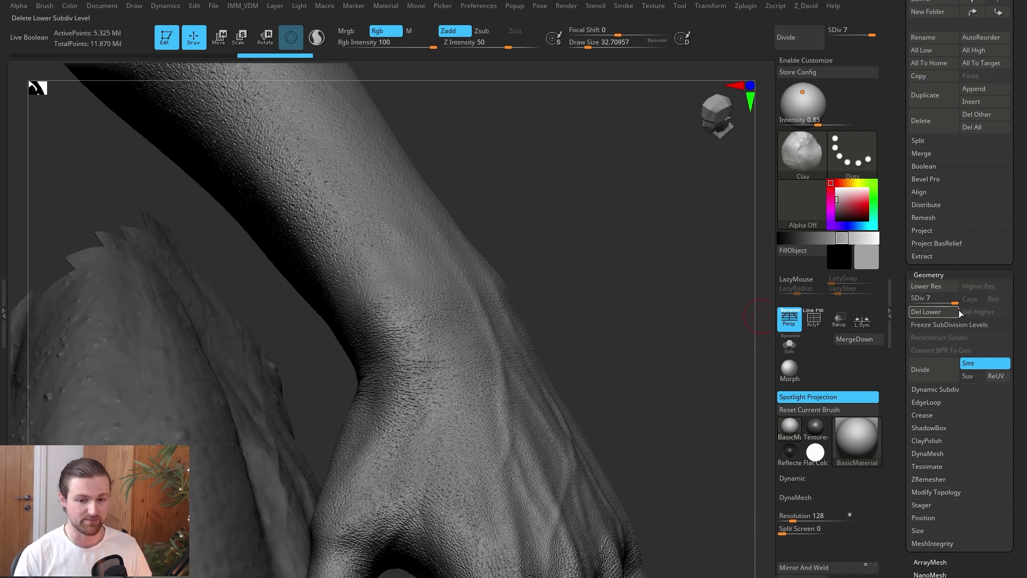
{"action": "key", "text": "shift+d"}
{"action": "key", "text": "d"}
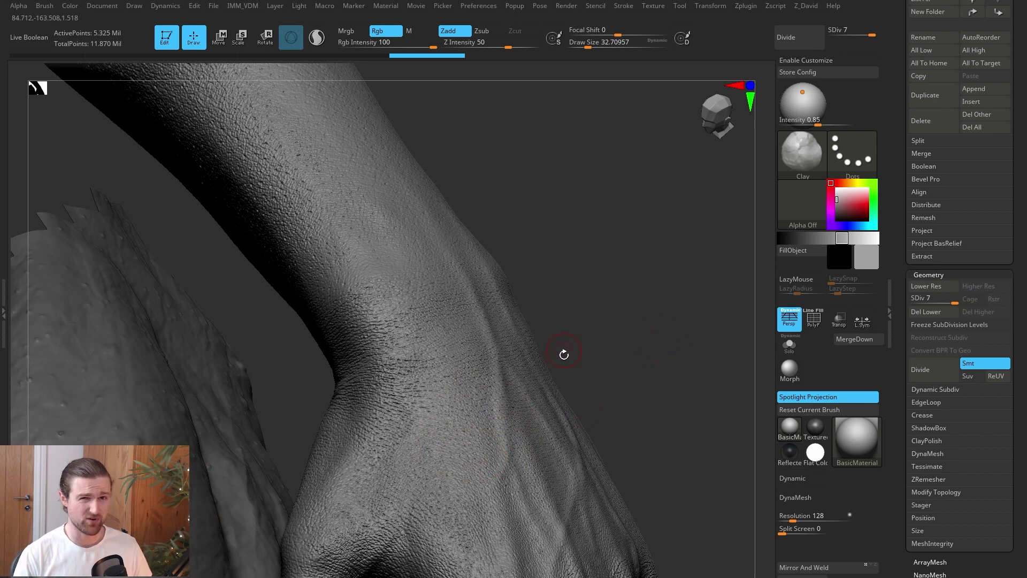
{"action": "left_click_drag", "start_coordinate": [631, 346], "coordinate": [628, 296]}
{"action": "right_click_drag", "start_coordinate": [628, 297], "coordinate": [626, 342]}
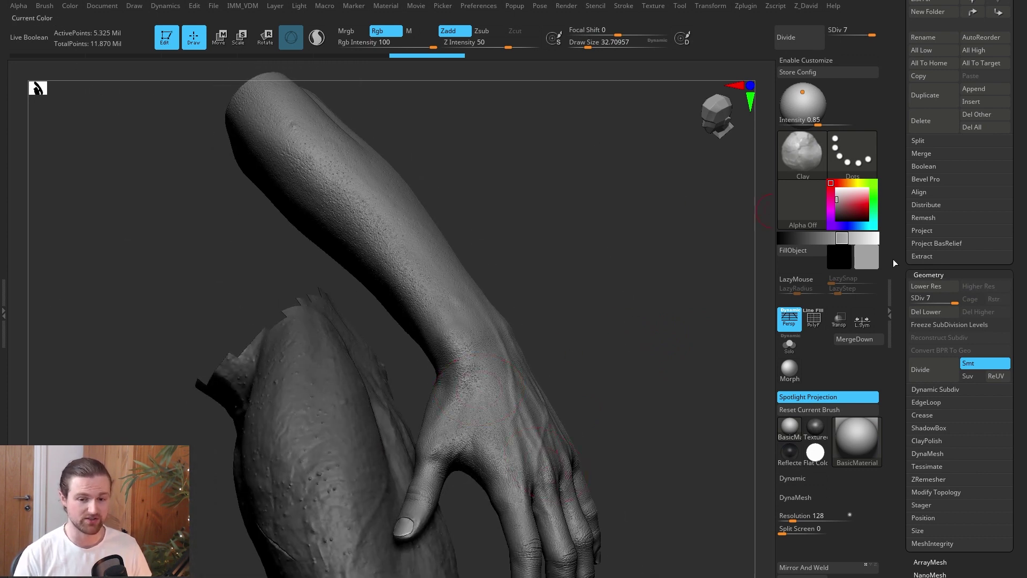
{"action": "left_click", "coordinate": [948, 302]}
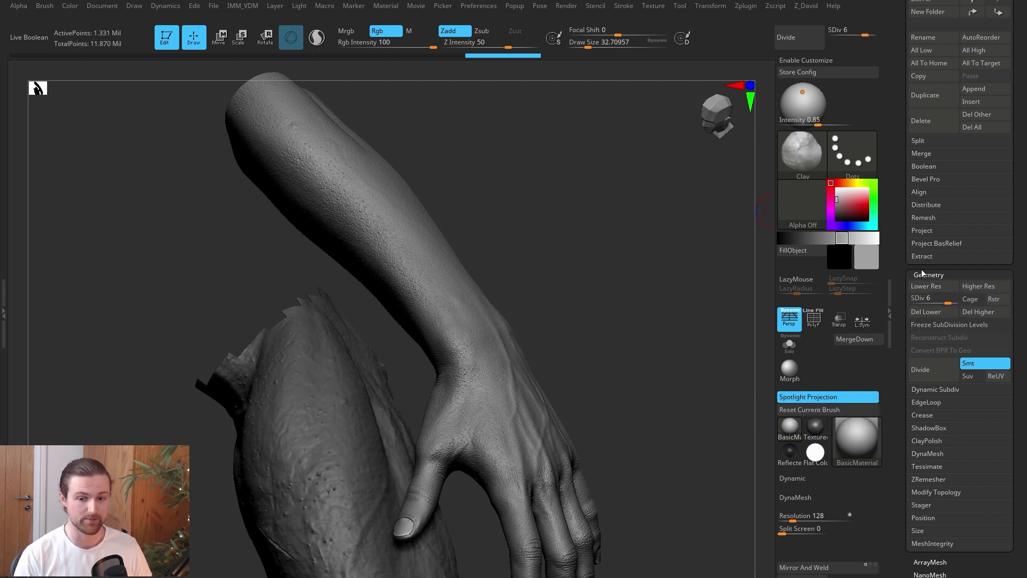
Bake all sculpt layers of the human arm at subdivision level 6, and delete its lower and higher subdivision levels.
{"action": "scroll", "coordinate": [925, 342], "scroll_direction": "down", "scroll_amount": 5}
{"action": "left_click", "coordinate": [926, 410]}
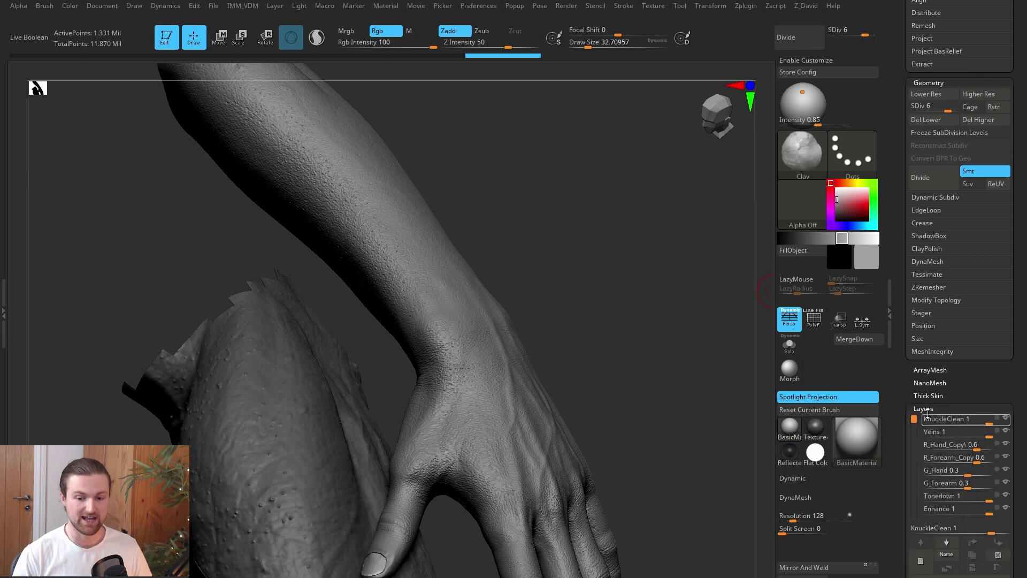
{"action": "scroll", "coordinate": [974, 381], "scroll_direction": "down", "scroll_amount": 1}
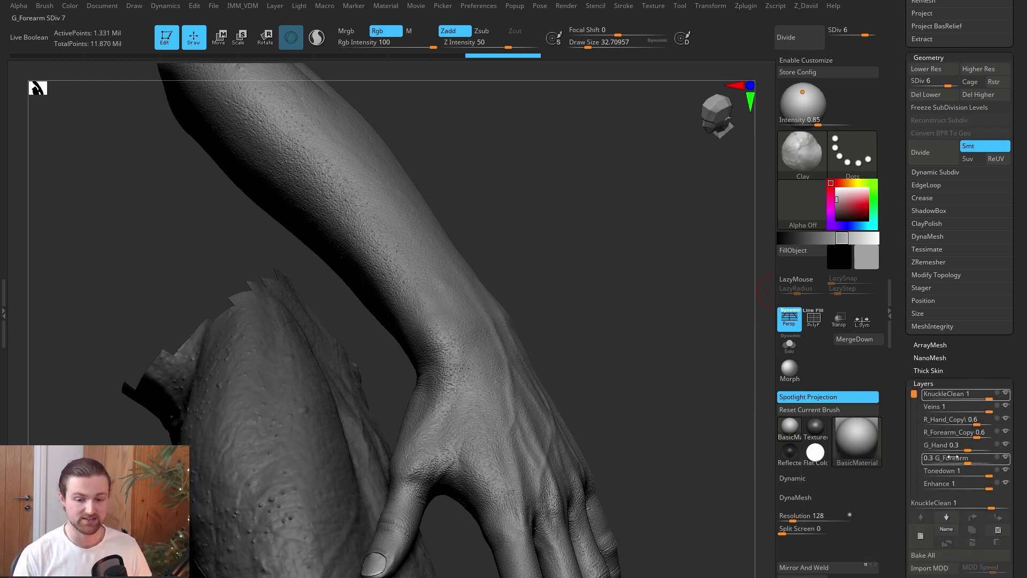
{"action": "scroll", "coordinate": [975, 342], "scroll_direction": "down", "scroll_amount": 4}
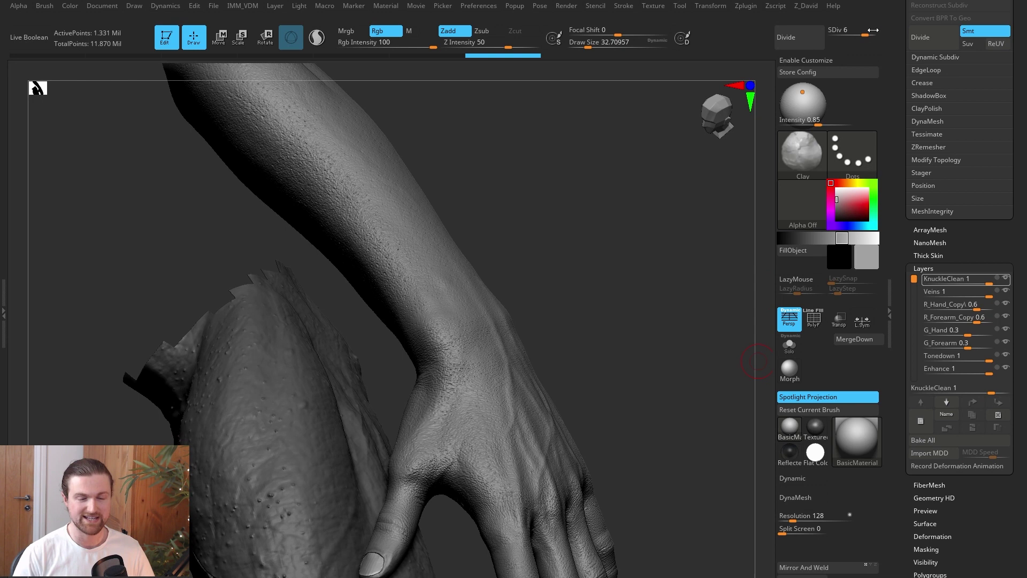
{"action": "left_click", "coordinate": [938, 440]}
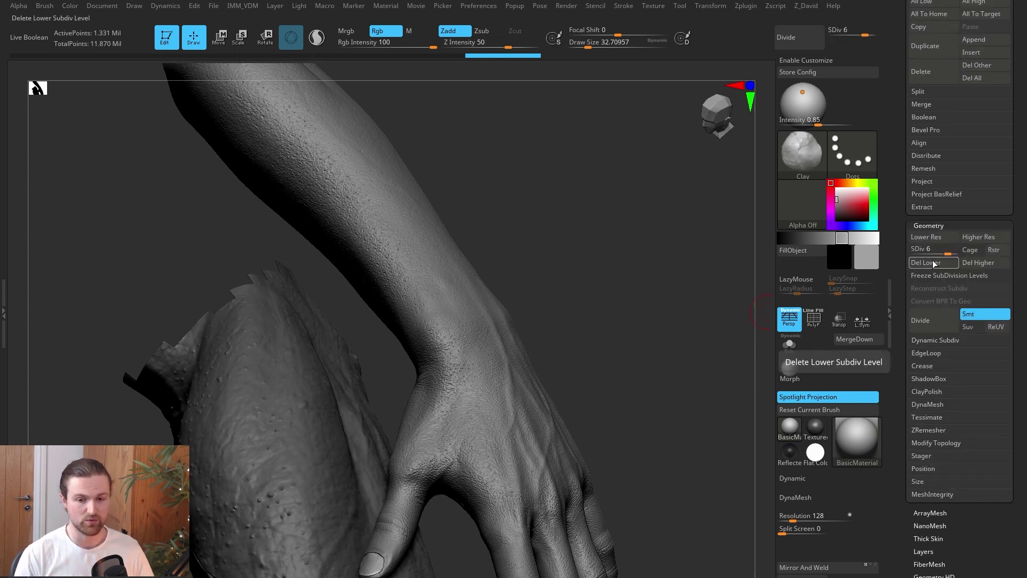
{"action": "left_click", "coordinate": [924, 263]}
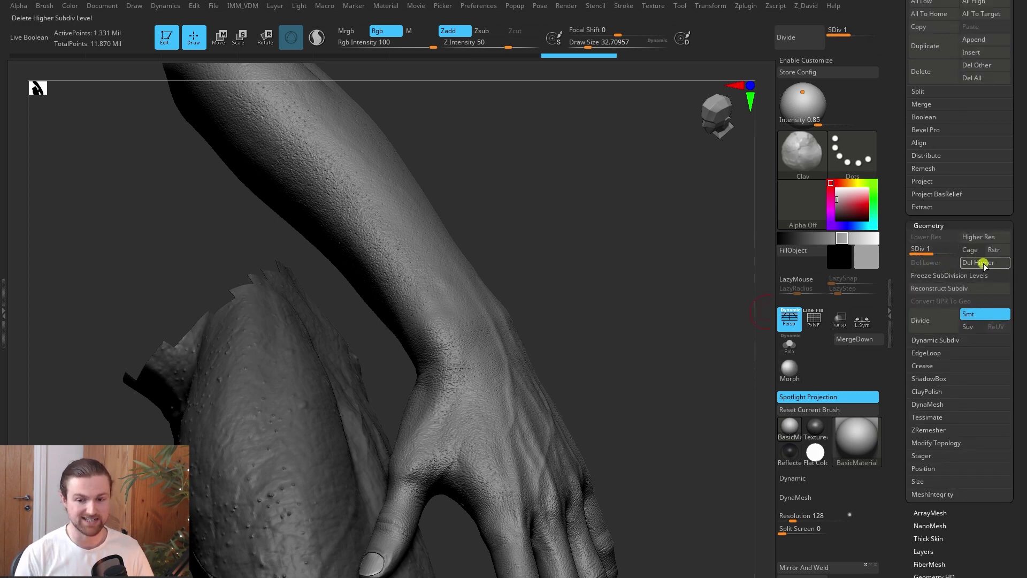
{"action": "left_click", "coordinate": [975, 262]}
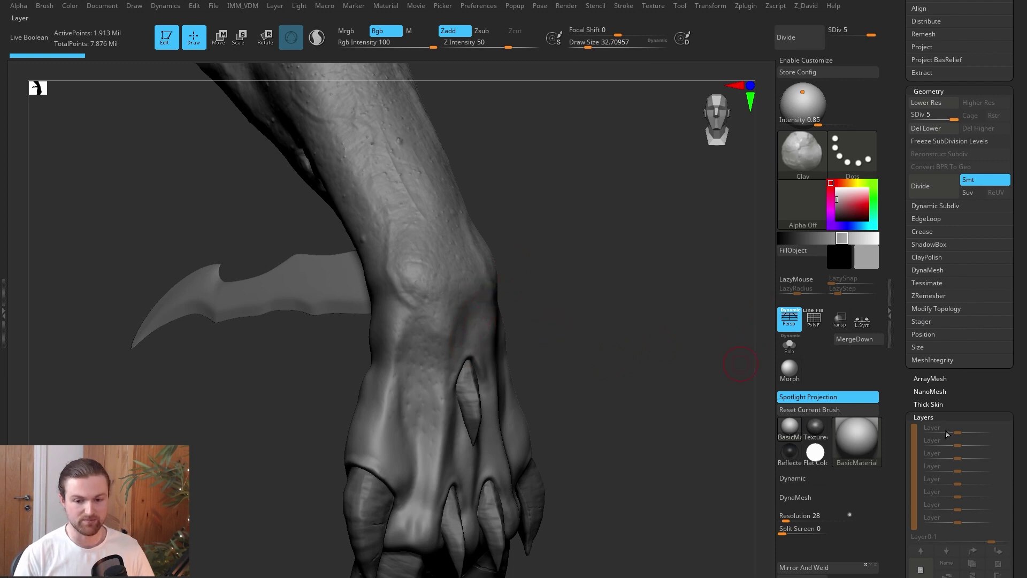
Check the creature arm for sculpt layers and delete its lower subdivision levels.
{"action": "left_click", "coordinate": [924, 417]}
{"action": "scroll", "coordinate": [977, 409], "scroll_direction": "up", "scroll_amount": 5}
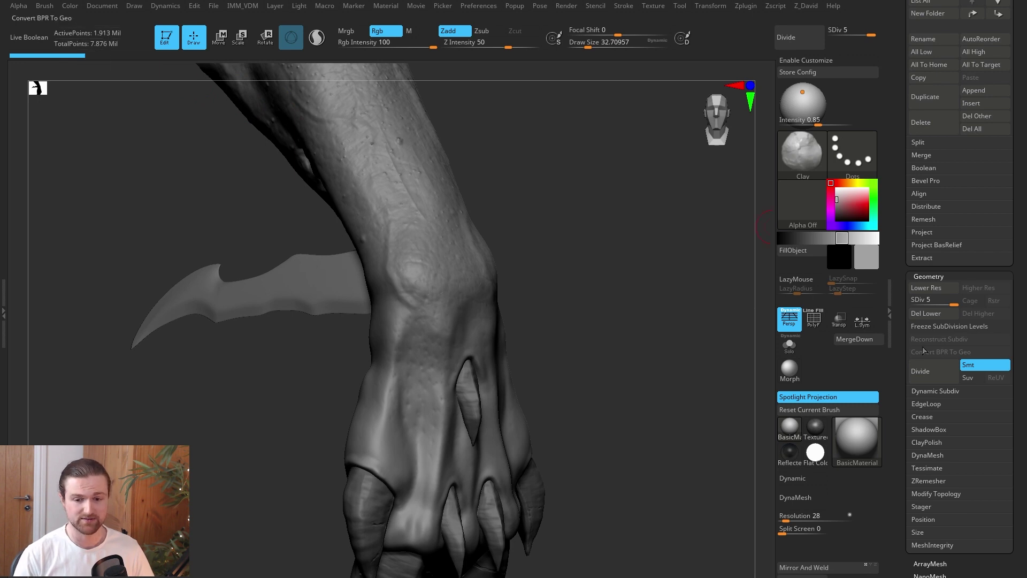
{"action": "left_click", "coordinate": [931, 314]}
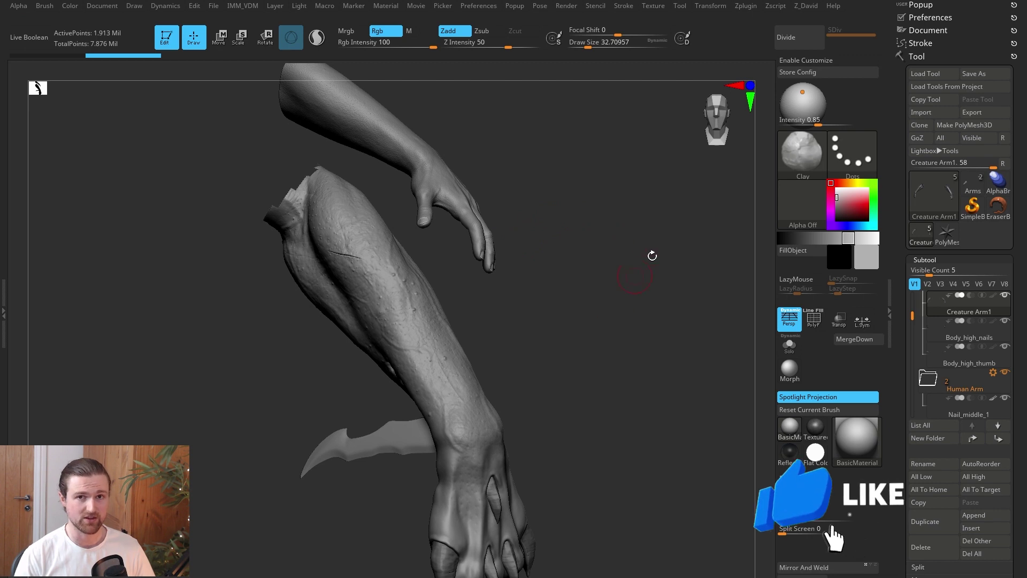
Fill the human arm with yellow and the creature arm with blue so the two meshes are easy to tell apart.
{"action": "left_click", "coordinate": [431, 169], "text": "alt"}
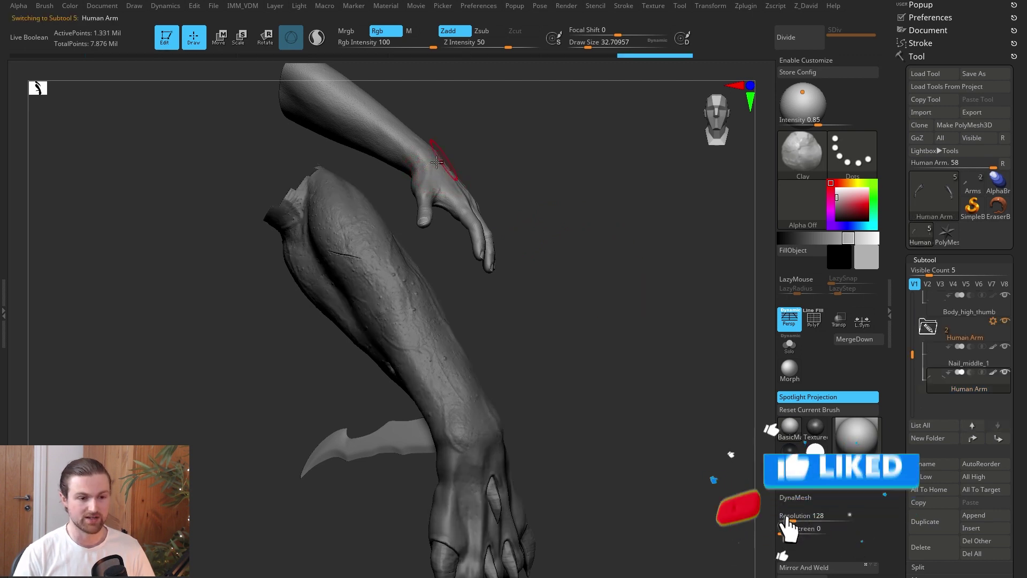
{"action": "left_click", "coordinate": [71, 6]}
{"action": "left_click", "coordinate": [132, 78]}
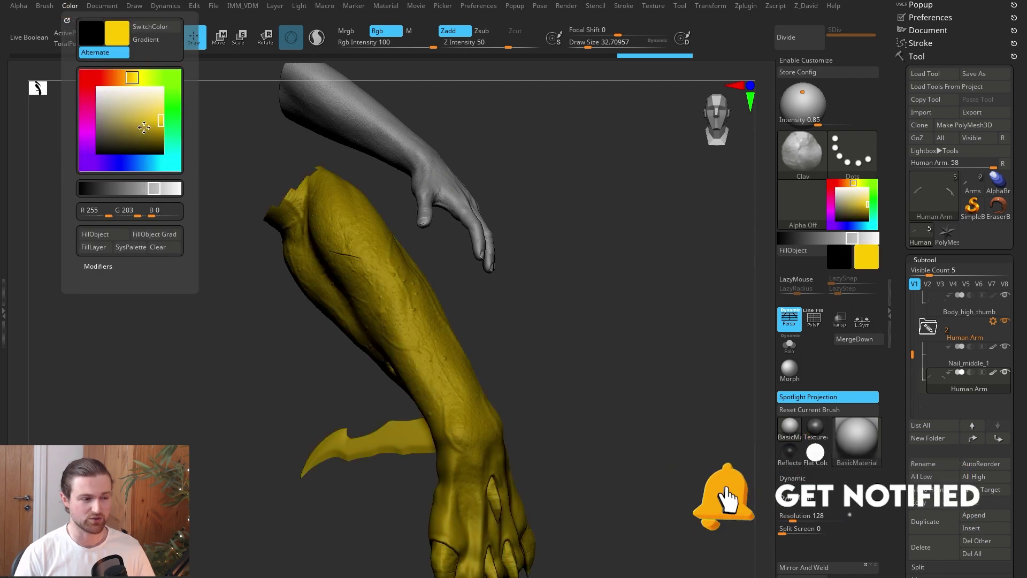
{"action": "left_click", "coordinate": [113, 238]}
{"action": "left_click", "coordinate": [445, 374], "text": "alt"}
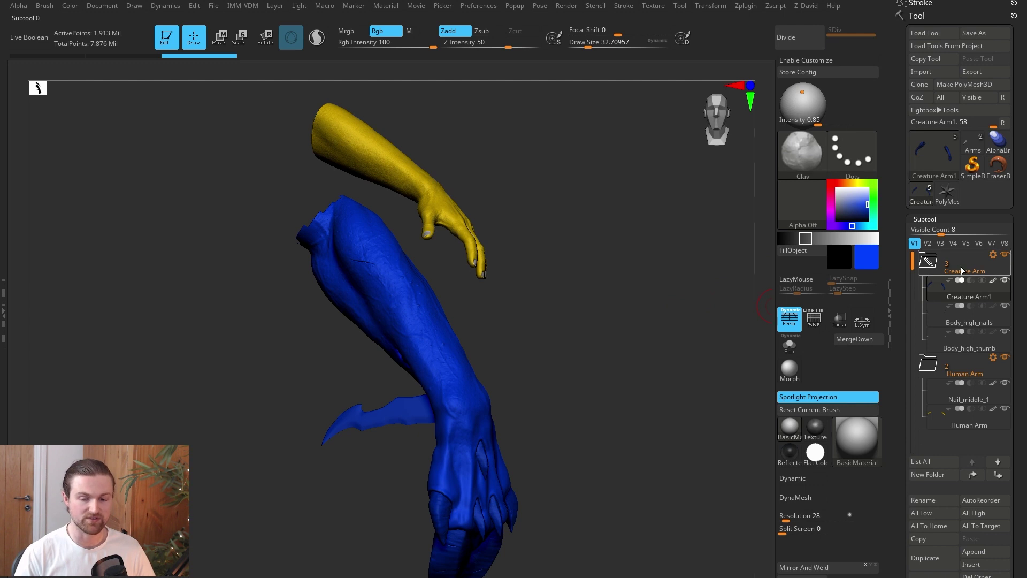
Apply Transpose Set to the Creature Arm folder and place the gizmo near the creature's wrist.
{"action": "mouse_move", "coordinate": [951, 261]}
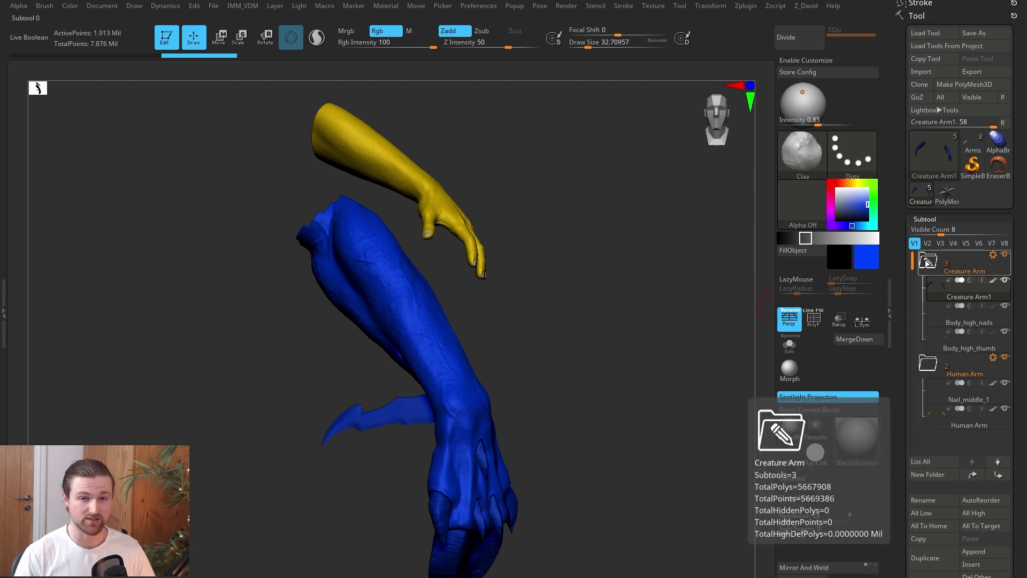
{"action": "left_click", "coordinate": [994, 256]}
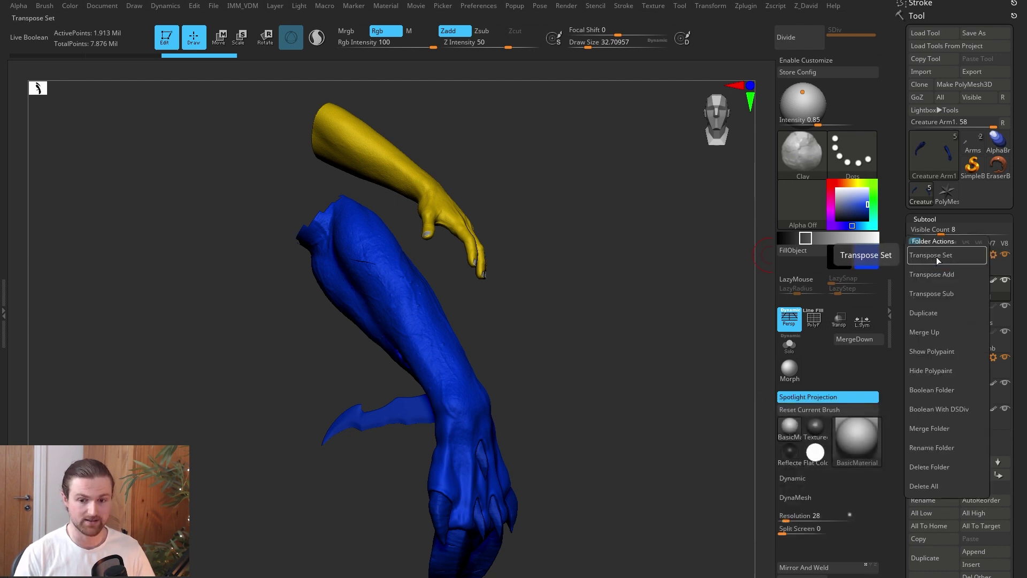
{"action": "left_click", "coordinate": [935, 257]}
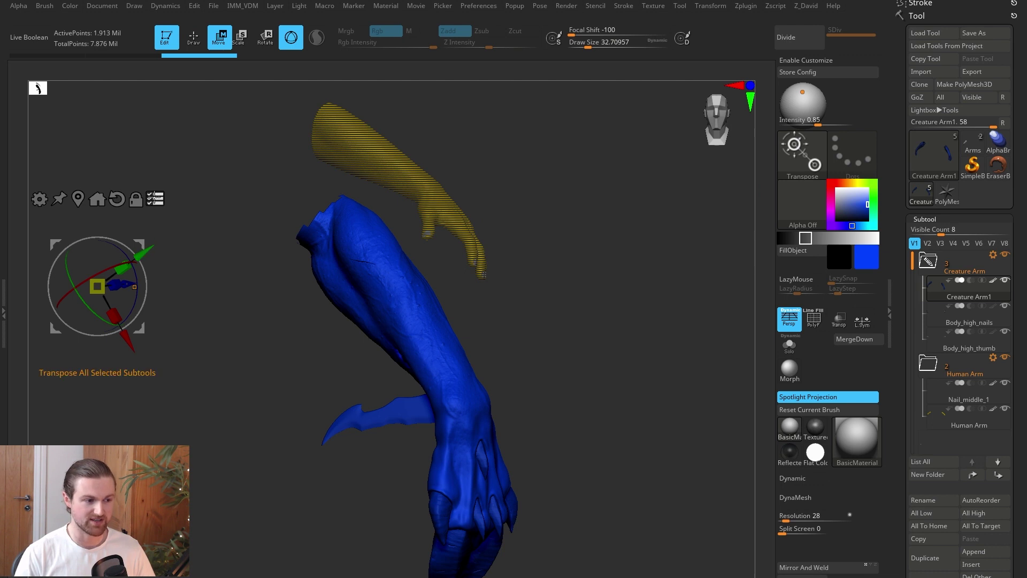
{"action": "left_click", "coordinate": [473, 397]}
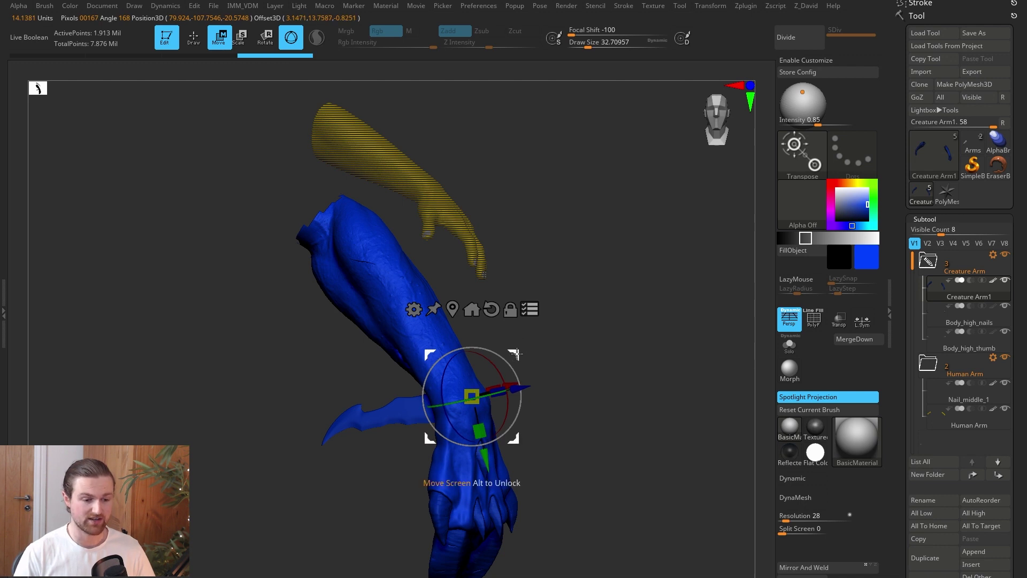
Move the whole creature arm onto the human arm so that their wrists overlap.
{"action": "left_click_drag", "start_coordinate": [512, 349], "coordinate": [554, 345]}
{"action": "left_click_drag", "start_coordinate": [405, 364], "coordinate": [356, 355]}
{"action": "left_click_drag", "start_coordinate": [449, 323], "coordinate": [588, 262]}
{"action": "left_click_drag", "start_coordinate": [664, 253], "coordinate": [691, 278]}
{"action": "left_click_drag", "start_coordinate": [590, 336], "coordinate": [662, 328]}
{"action": "left_click_drag", "start_coordinate": [704, 255], "coordinate": [681, 229]}
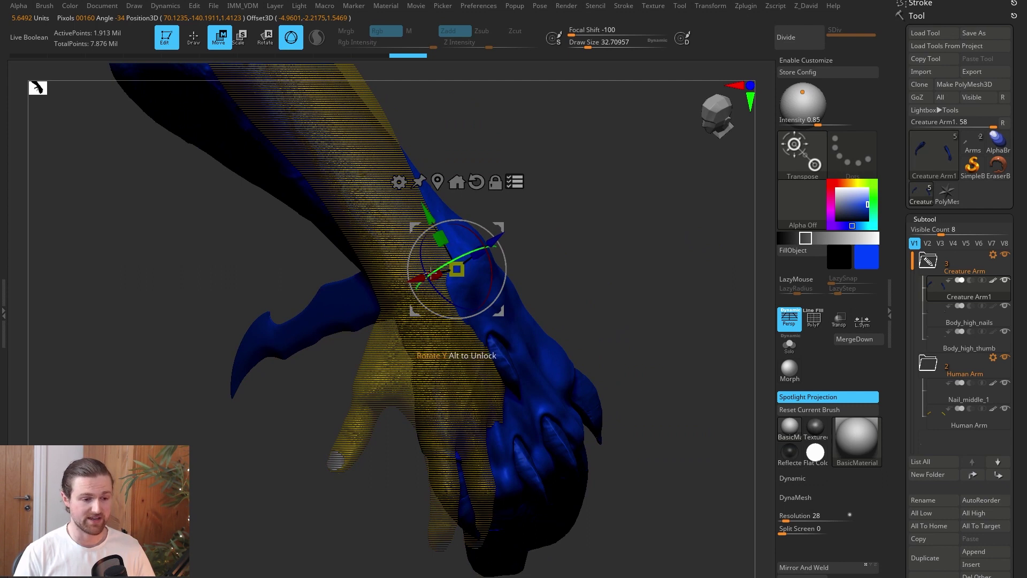
Rotate and nudge the creature arm until its wrist and hand line up with the human arm, and end the multi-subtool transpose.
{"action": "left_click_drag", "start_coordinate": [416, 281], "coordinate": [501, 299]}
{"action": "left_click_drag", "start_coordinate": [612, 253], "coordinate": [612, 289]}
{"action": "left_click_drag", "start_coordinate": [470, 232], "coordinate": [477, 239]}
{"action": "left_click_drag", "start_coordinate": [438, 276], "coordinate": [435, 272]}
{"action": "left_click_drag", "start_coordinate": [619, 264], "coordinate": [584, 273]}
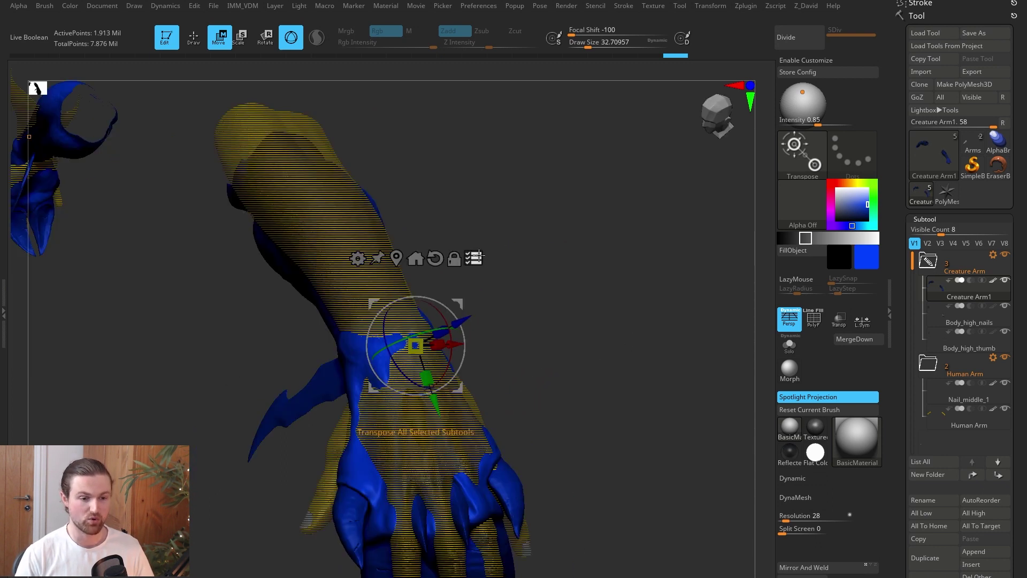
{"action": "left_click", "coordinate": [473, 258]}
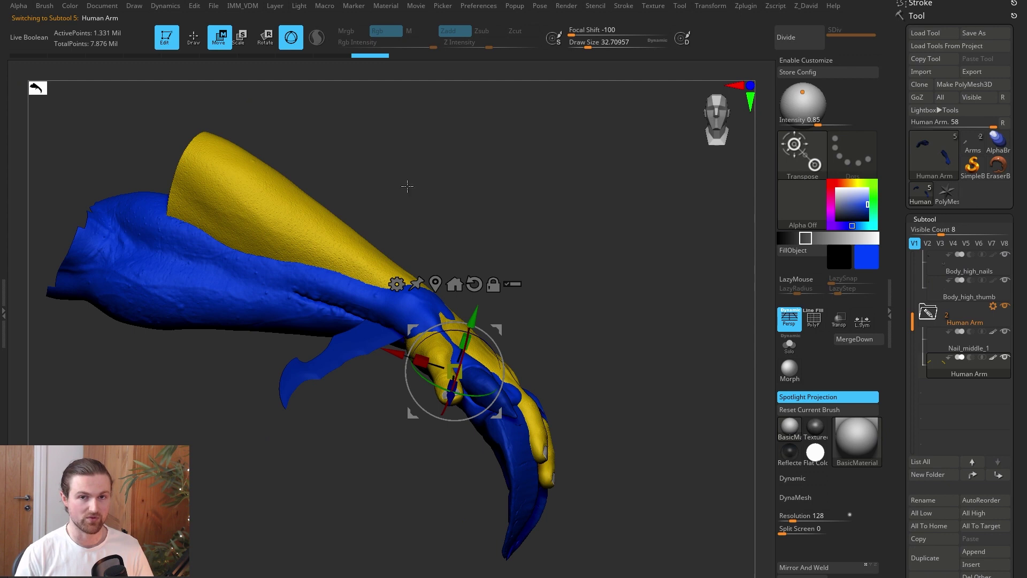
Hide the Human Arm folder and choose MaskLasso as the masking brush for the creature arm.
{"action": "scroll", "coordinate": [961, 326], "scroll_direction": "up", "scroll_amount": 2}
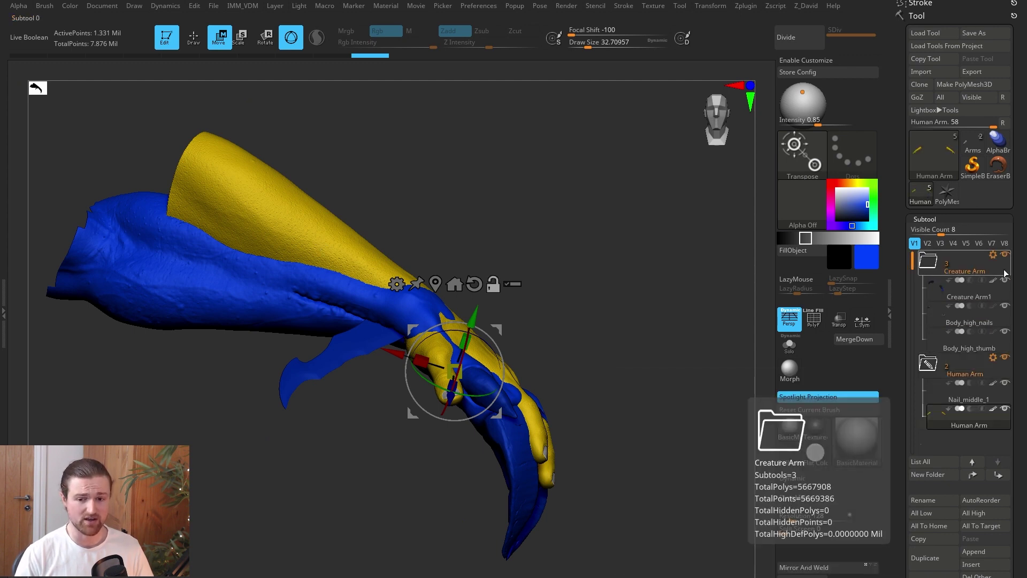
{"action": "left_click", "coordinate": [1006, 359]}
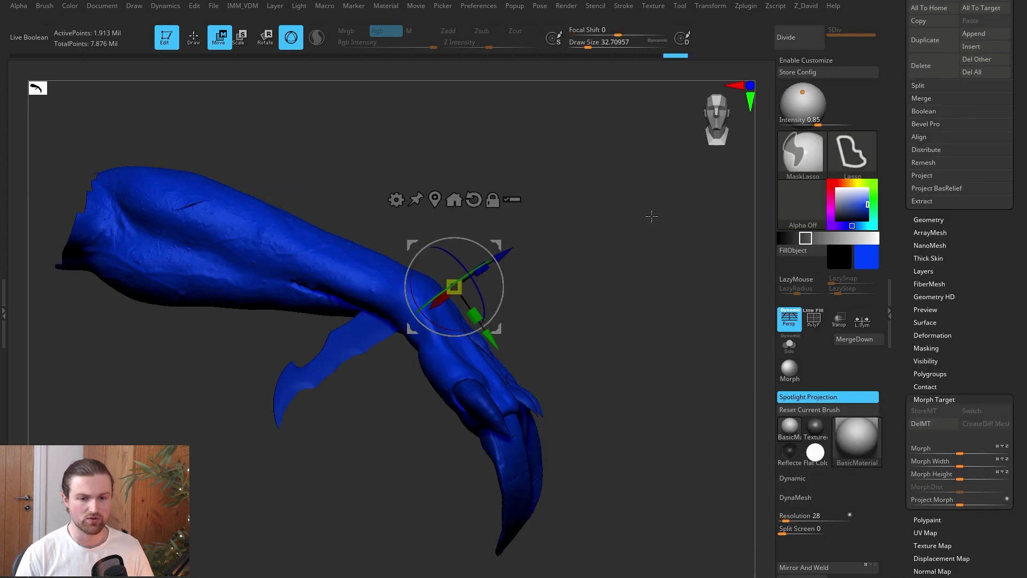
{"action": "left_click", "coordinate": [801, 155]}
{"action": "key", "text": "m"}
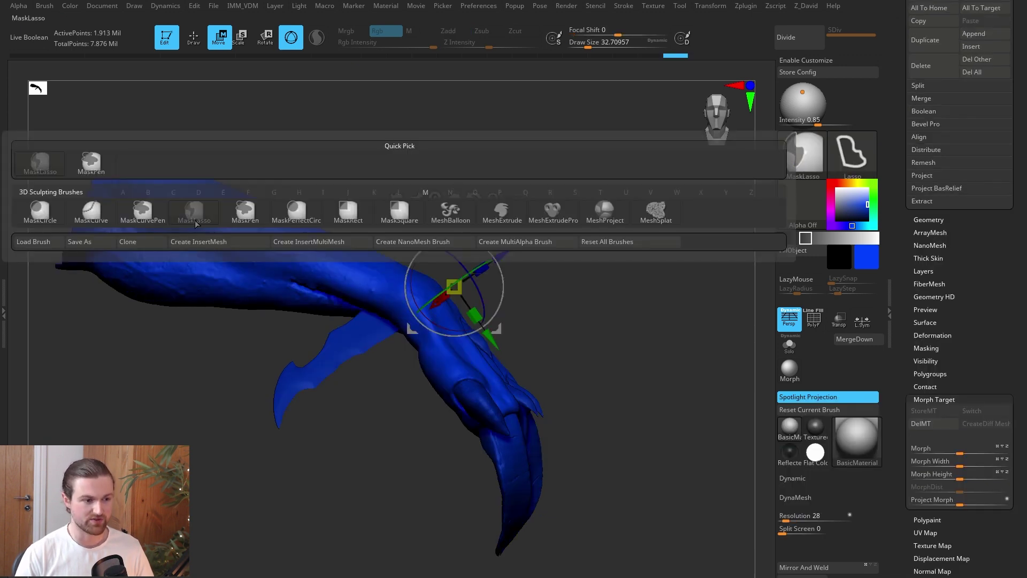
{"action": "left_click", "coordinate": [203, 218]}
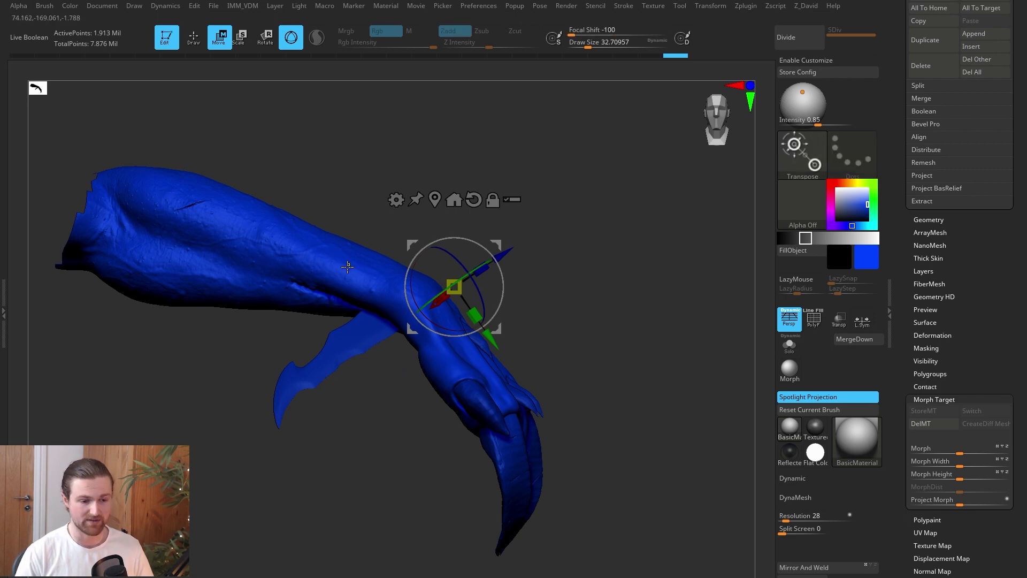
Lasso-mask the creature's hand from the wrist down and inspect the mask edge around the wrist.
{"action": "mouse_move", "coordinate": [409, 437]}
{"action": "left_mouse_down", "text": "ctrl"}
{"action": "mouse_move", "coordinate": [468, 575]}
{"action": "mouse_move", "coordinate": [599, 423]}
{"action": "mouse_move", "coordinate": [530, 264]}
{"action": "mouse_move", "coordinate": [374, 310]}
{"action": "left_mouse_up", "text": "ctrl"}
{"action": "right_click_drag", "start_coordinate": [407, 385], "coordinate": [348, 460]}
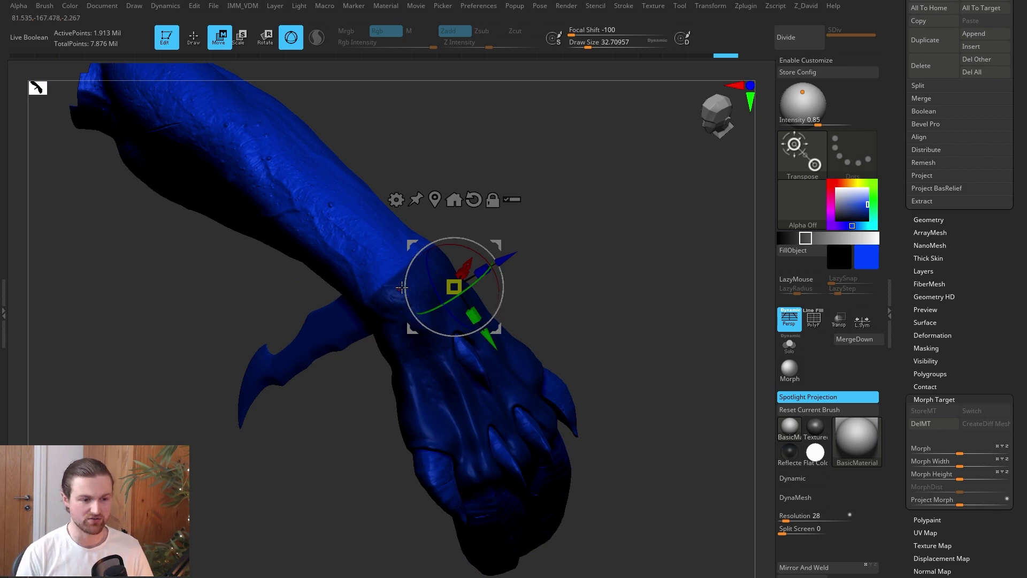
{"action": "left_click_drag", "start_coordinate": [612, 265], "coordinate": [620, 244]}
{"action": "left_click_drag", "start_coordinate": [655, 344], "coordinate": [628, 391]}
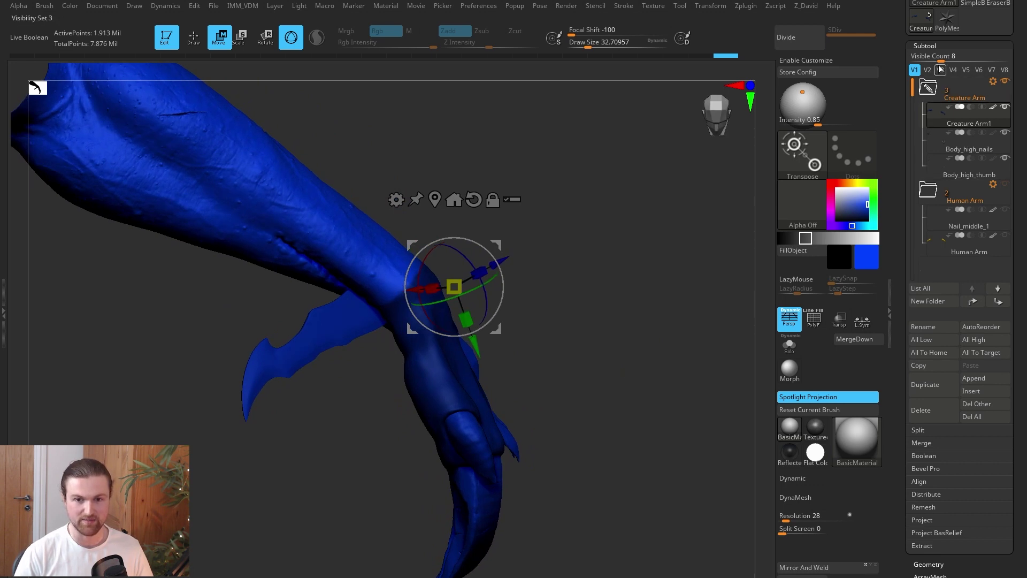
Split the masked hand off the creature forearm into its own subtool with Split Masked Points.
{"action": "left_click", "coordinate": [915, 431]}
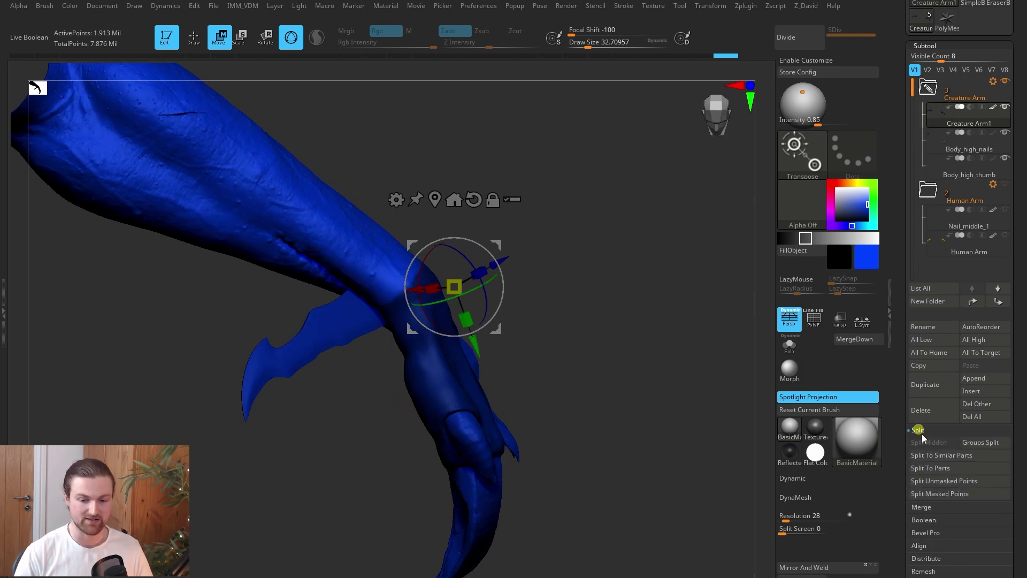
{"action": "left_click", "coordinate": [932, 496]}
{"action": "mouse_move", "coordinate": [940, 123]}
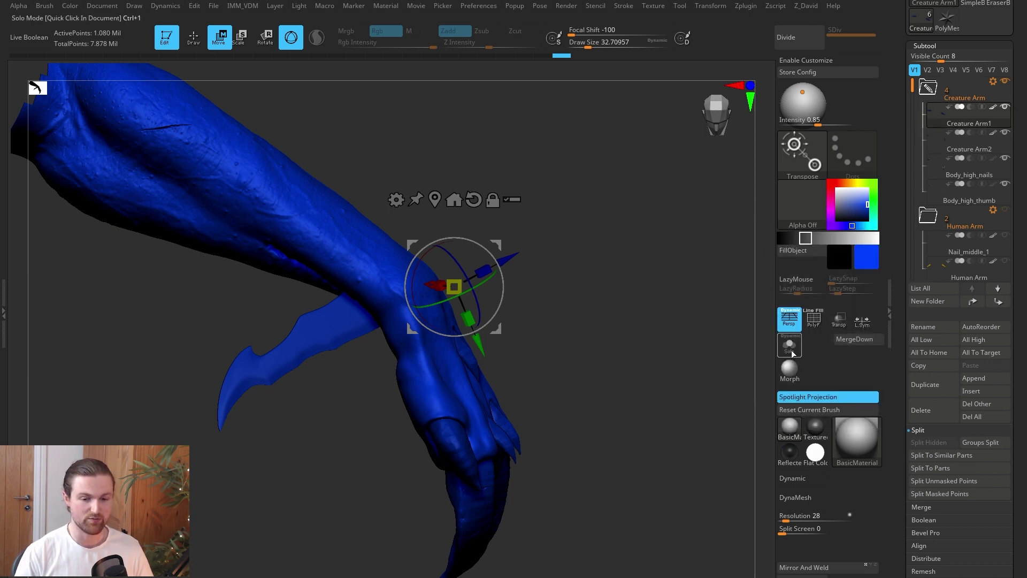
Check the split creature pieces in solo view, and hide the creature forearm so only the hand parts show.
{"action": "left_click", "coordinate": [790, 345]}
{"action": "key", "text": "Down"}
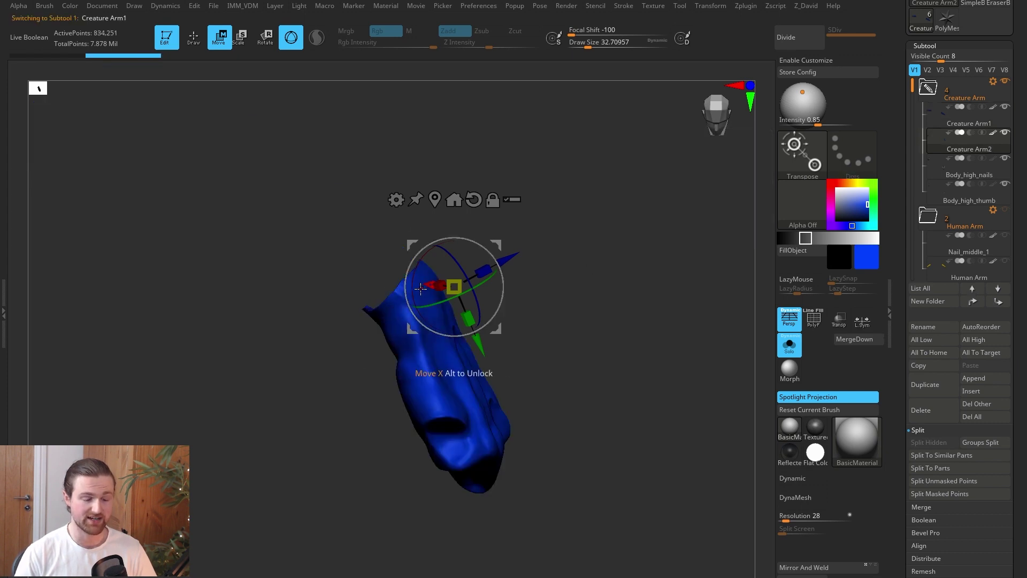
{"action": "key", "text": "Up"}
{"action": "mouse_move", "coordinate": [953, 124]}
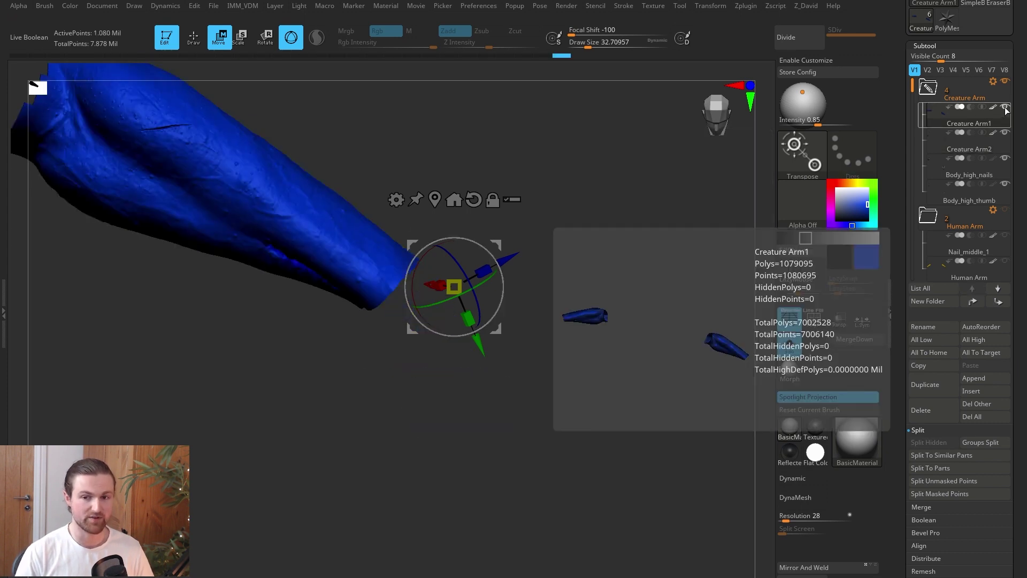
{"action": "key", "text": "Down"}
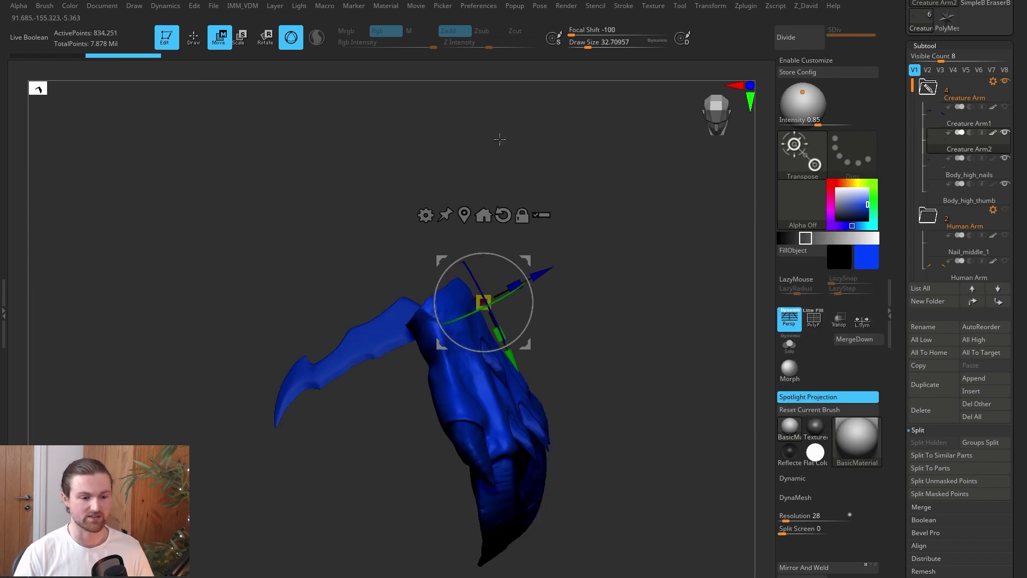
Swap visibility from the Creature Arm folder to the Human Arm folder and lasso-mask the human forearm down to the wrist.
{"action": "left_click", "coordinate": [964, 107]}
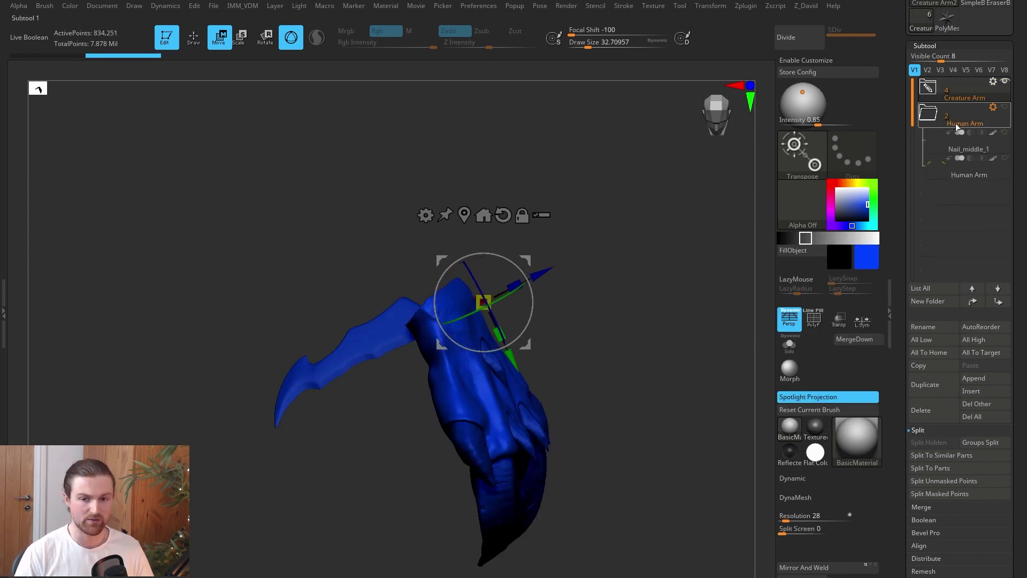
{"action": "left_click", "coordinate": [1006, 82]}
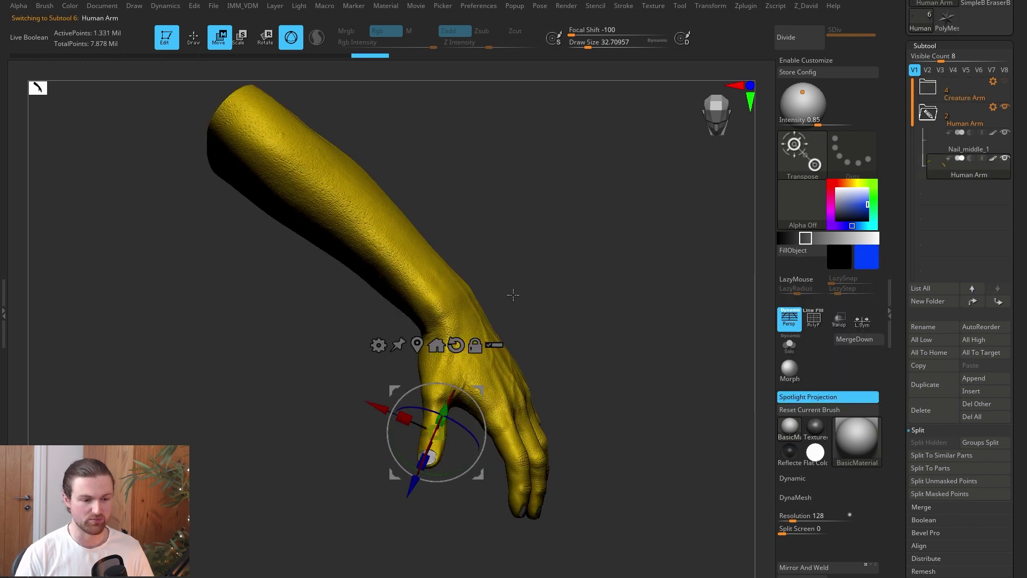
{"action": "mouse_move", "coordinate": [407, 112]}
{"action": "left_mouse_down", "text": "ctrl"}
{"action": "mouse_move", "coordinate": [412, 393]}
{"action": "mouse_move", "coordinate": [479, 412]}
{"action": "mouse_move", "coordinate": [529, 360]}
{"action": "mouse_move", "coordinate": [528, 336]}
{"action": "mouse_move", "coordinate": [596, 358]}
{"action": "left_mouse_up", "text": "ctrl"}
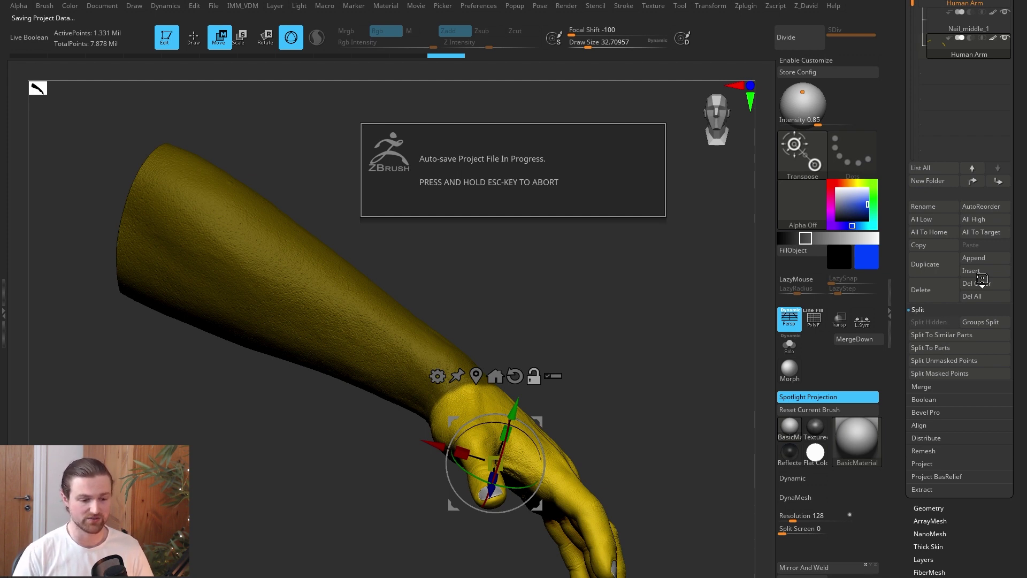
Check the drives' free space in File Explorer, and choose to continue past the auto-save file error.
{"action": "left_click_drag", "start_coordinate": [578, 273], "coordinate": [674, 248]}
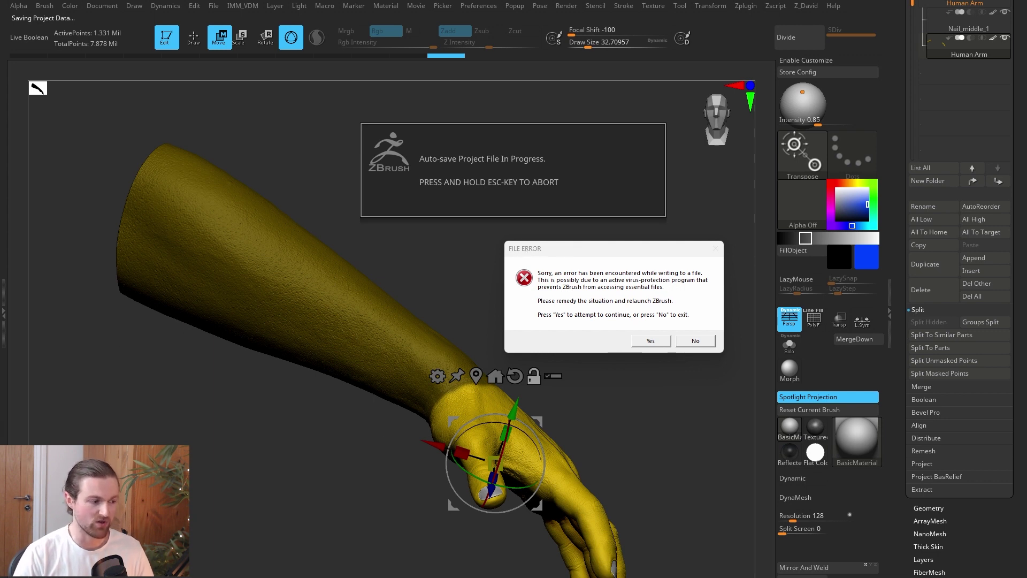
{"action": "key", "text": "super+e"}
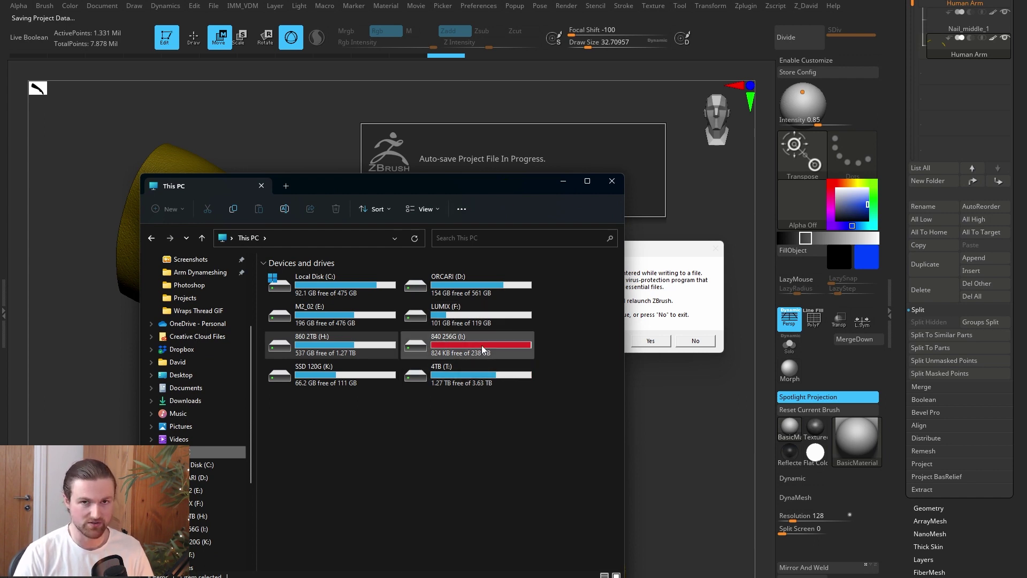
{"action": "left_click_drag", "start_coordinate": [484, 185], "coordinate": [0, 32]}
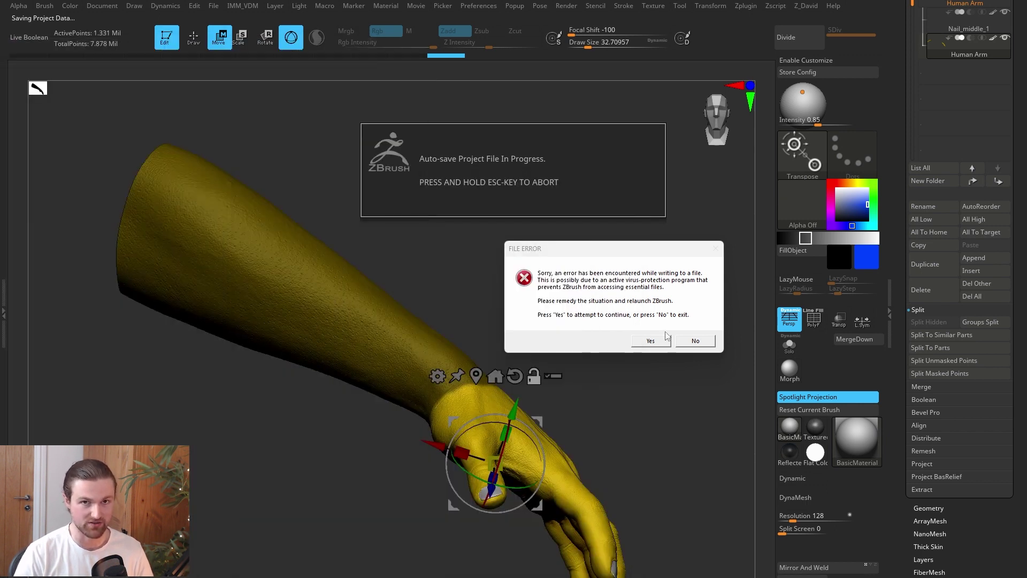
{"action": "left_click", "coordinate": [650, 340]}
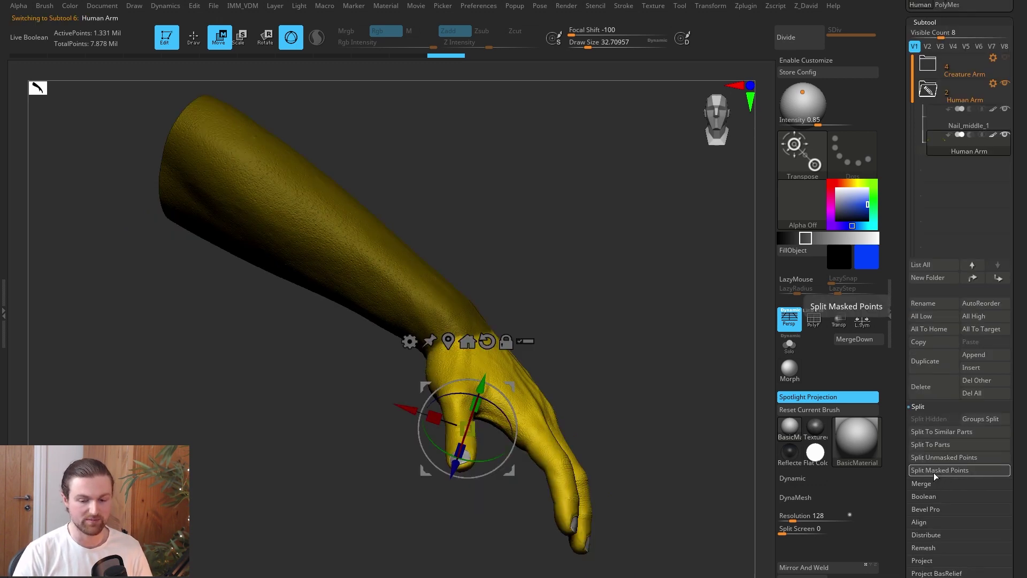
Split the masked human forearm into its own subtool, and display it with the creature hand while hiding the human hand and nails.
{"action": "left_click", "coordinate": [935, 471]}
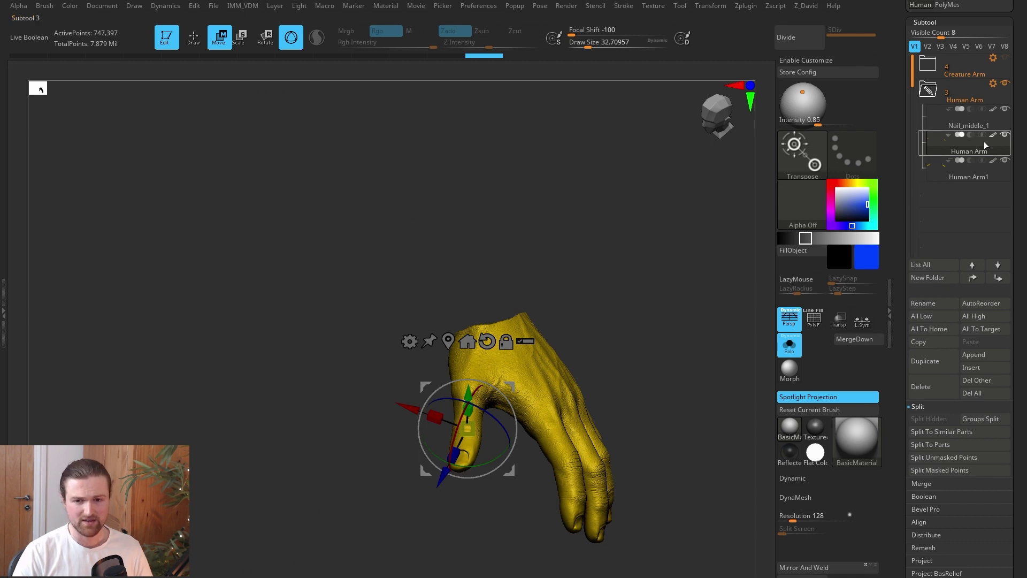
{"action": "mouse_move", "coordinate": [1006, 138]}
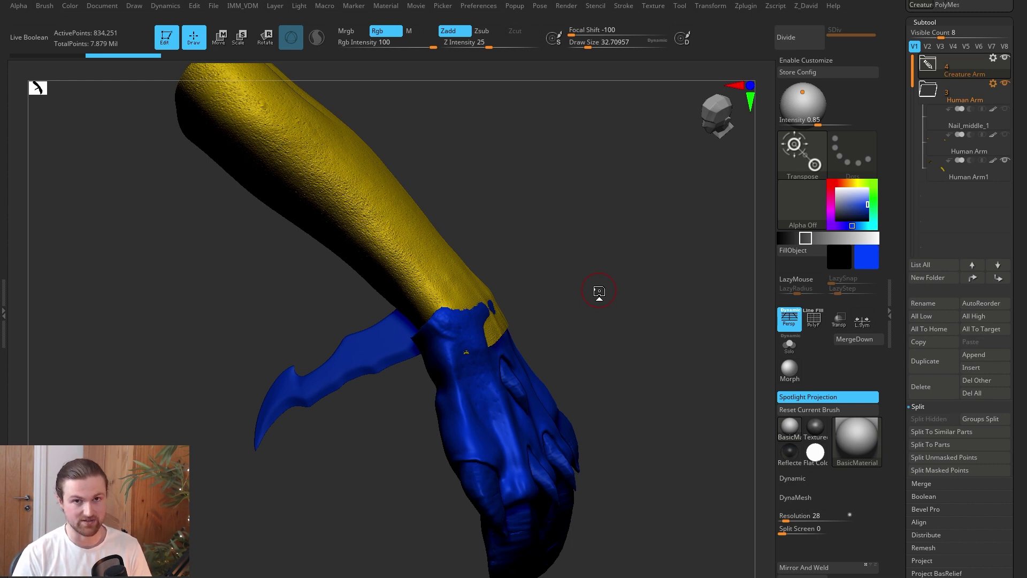
{"action": "left_click_drag", "start_coordinate": [466, 241], "coordinate": [498, 382]}
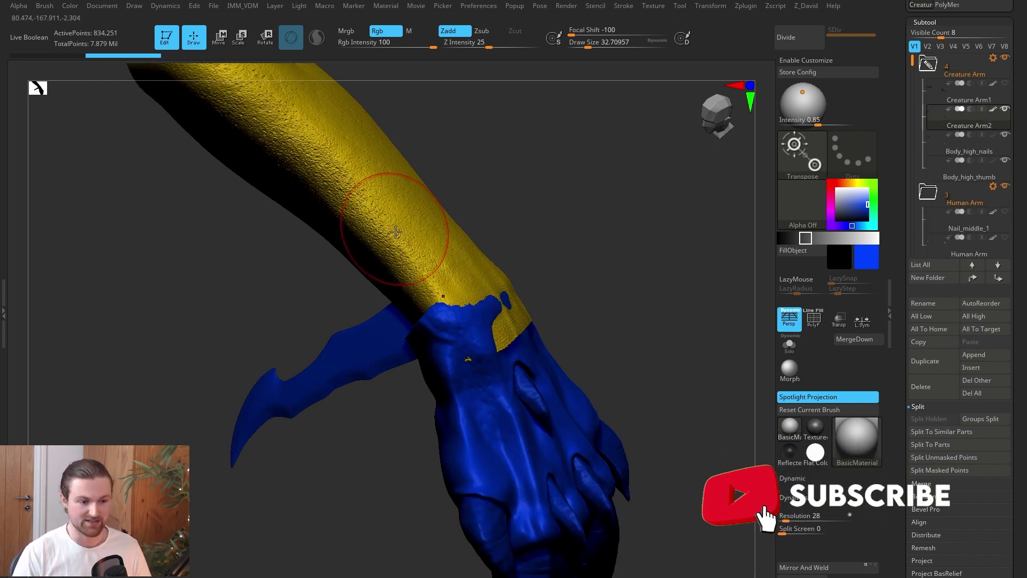
Hide the Body_high_thumb and Body_high_nails subtools and select the creature hand.
{"action": "left_click", "coordinate": [353, 346], "text": "alt"}
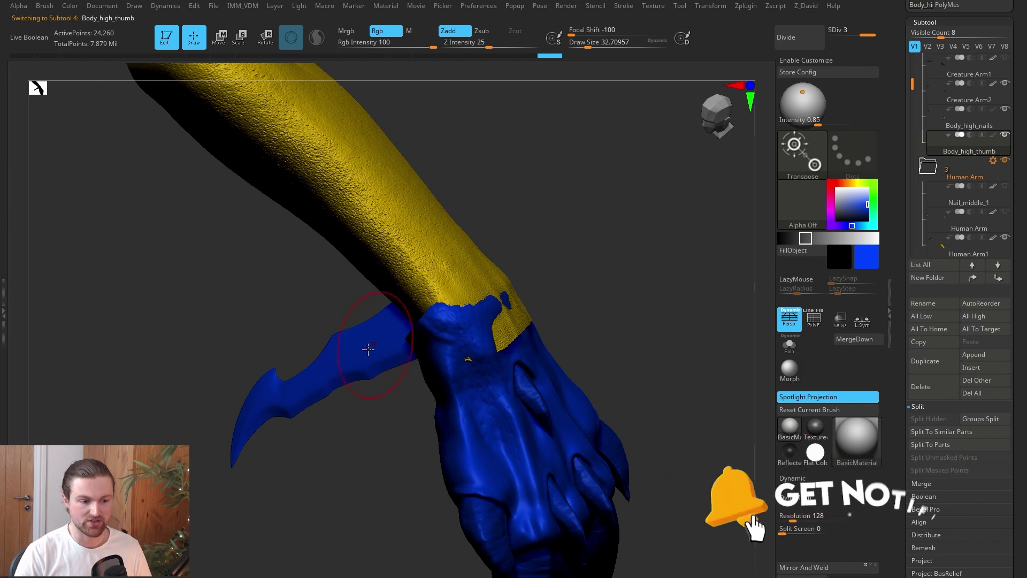
{"action": "left_click", "coordinate": [1004, 135]}
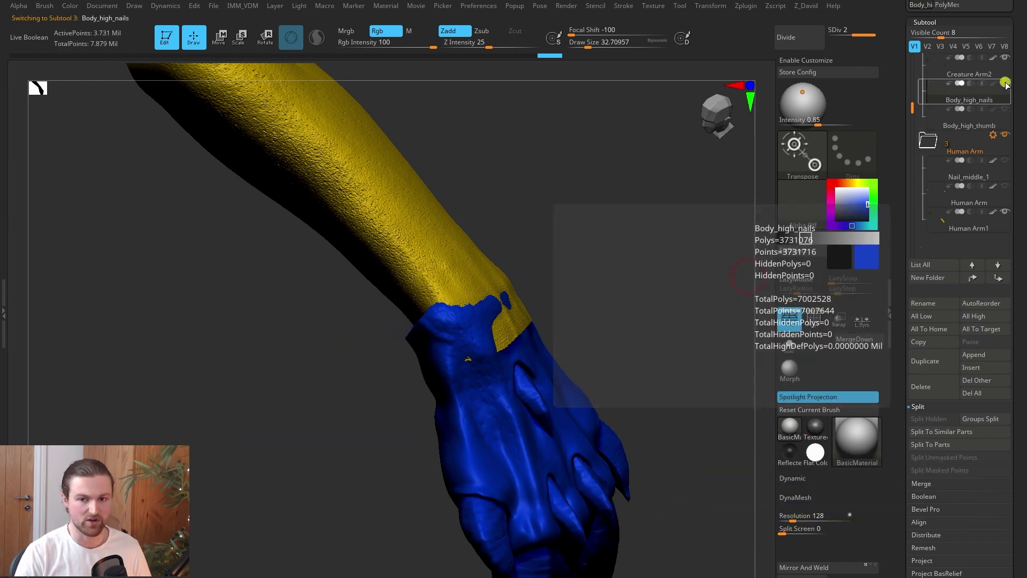
{"action": "left_click", "coordinate": [474, 411], "text": "alt"}
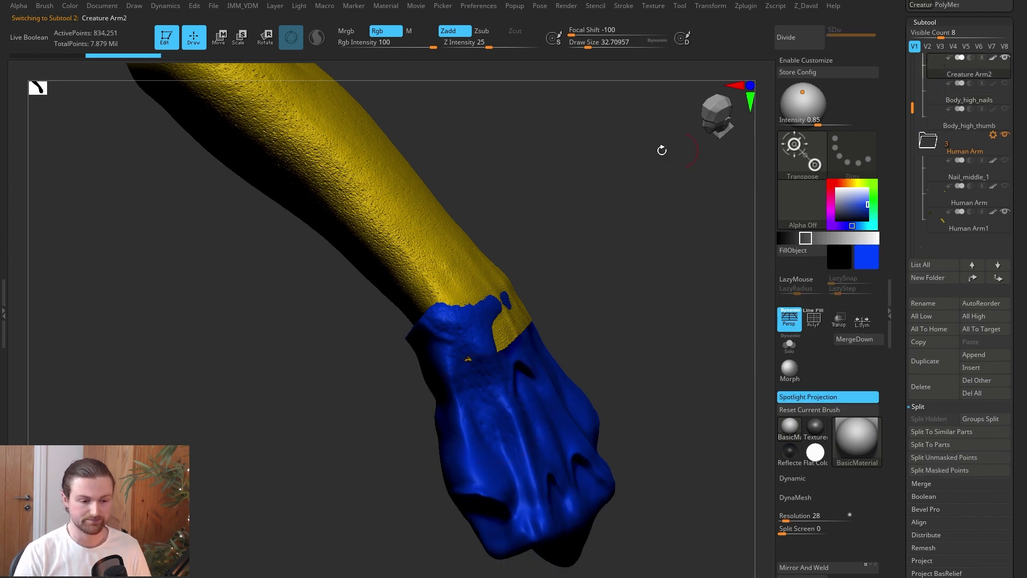
Duplicate the human forearm subtool as a working copy.
{"action": "left_click", "coordinate": [428, 230], "text": "alt"}
{"action": "key", "text": "f"}
{"action": "left_click_drag", "start_coordinate": [910, 154], "coordinate": [913, 101]}
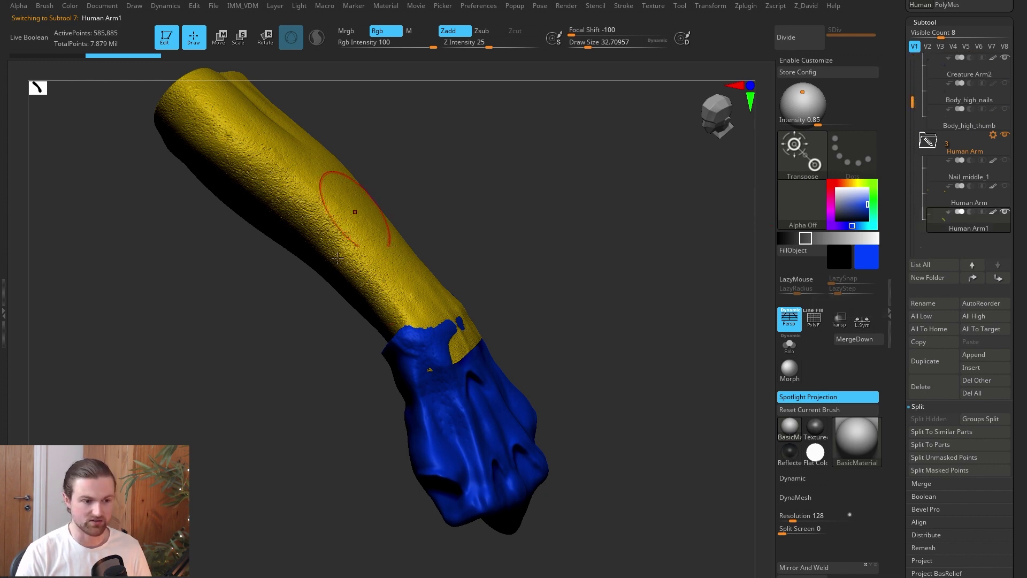
{"action": "left_click", "coordinate": [932, 366]}
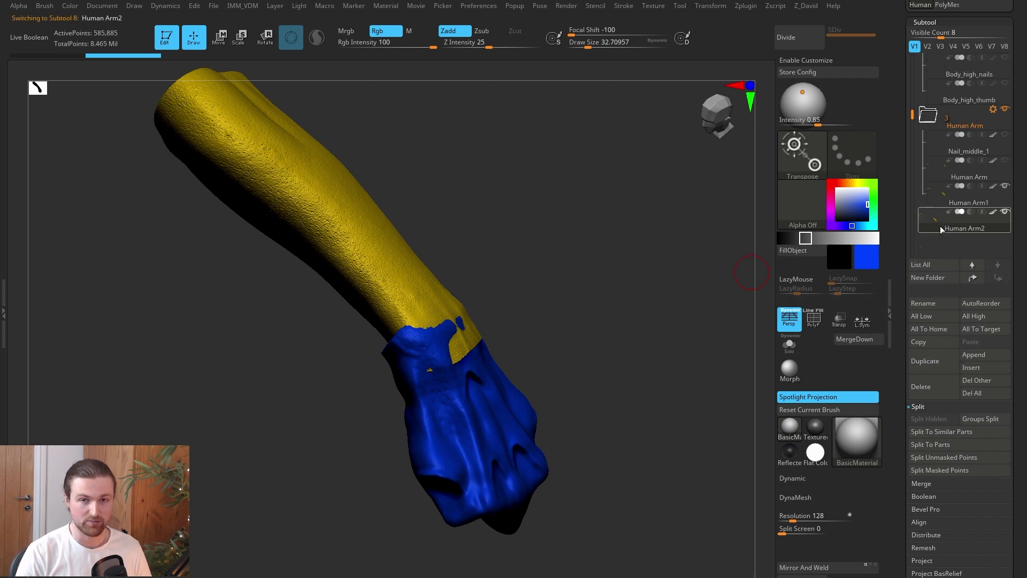
{"action": "mouse_move", "coordinate": [943, 228]}
Duplicate the creature hand subtool as a working copy.
{"action": "key", "text": "w"}
{"action": "key", "text": "ctrl"}
{"action": "key", "text": "ctrl"}
{"action": "left_click", "coordinate": [512, 427], "text": "alt"}
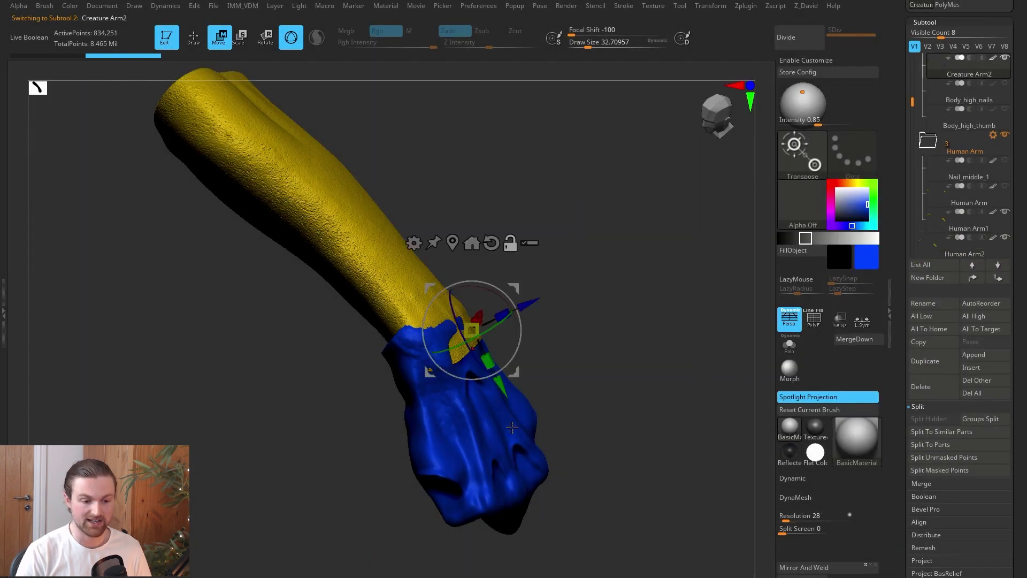
{"action": "left_click", "coordinate": [935, 367]}
{"action": "mouse_move", "coordinate": [928, 97]}
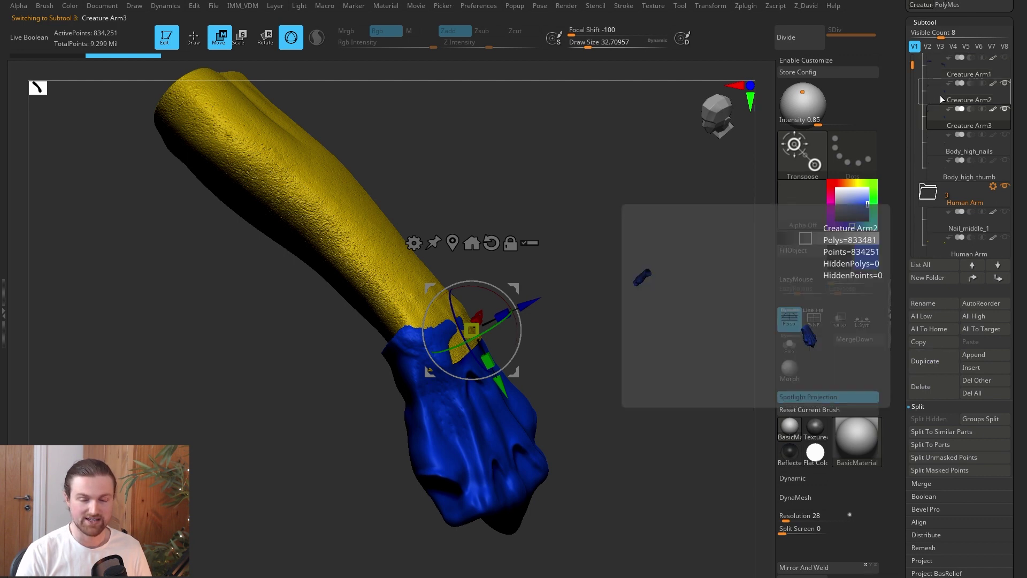
{"action": "mouse_move", "coordinate": [937, 116]}
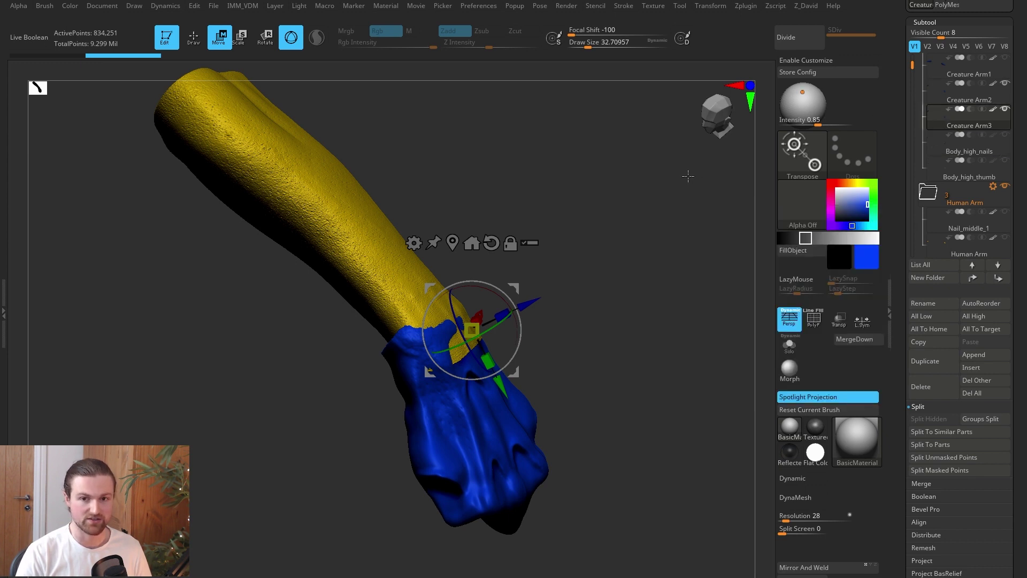
Move the creature hand copy to the end of the subtool list, below the forearm copy, and hide both original folders.
{"action": "key", "text": "ctrl+Down"}
{"action": "key", "text": "ctrl+Down"}
{"action": "key", "text": "ctrl+Down"}
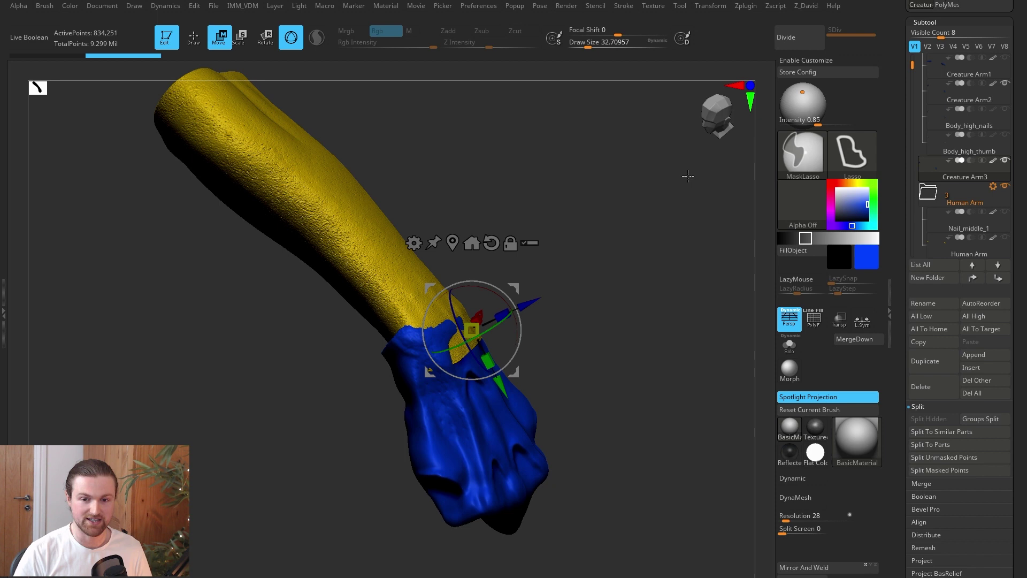
{"action": "key", "text": "ctrl+Down"}
{"action": "key", "text": "ctrl+Down"}
{"action": "key", "text": "ctrl+Down"}
{"action": "key", "text": "ctrl+Down"}
{"action": "key", "text": "ctrl+Down"}
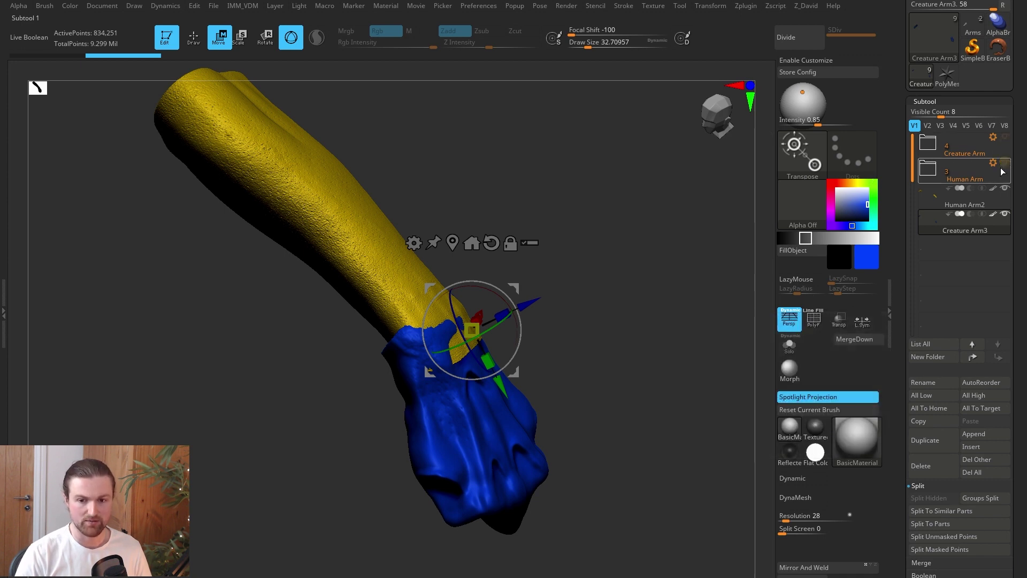
Merge the human forearm copy with the creature hand copy below it using MergeDown, accepting the non-undoable operation.
{"action": "left_click", "coordinate": [938, 201]}
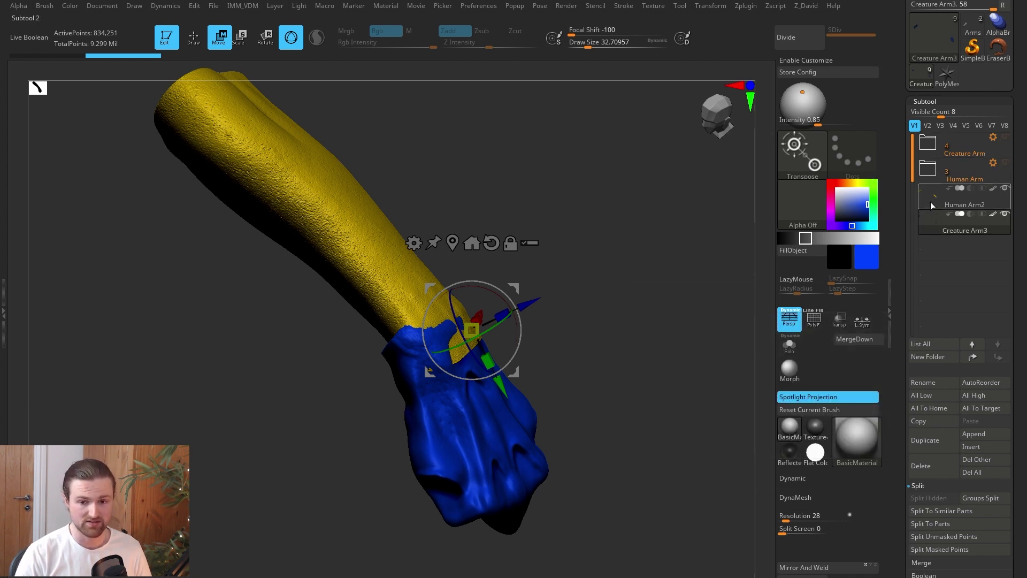
{"action": "left_click", "coordinate": [931, 206]}
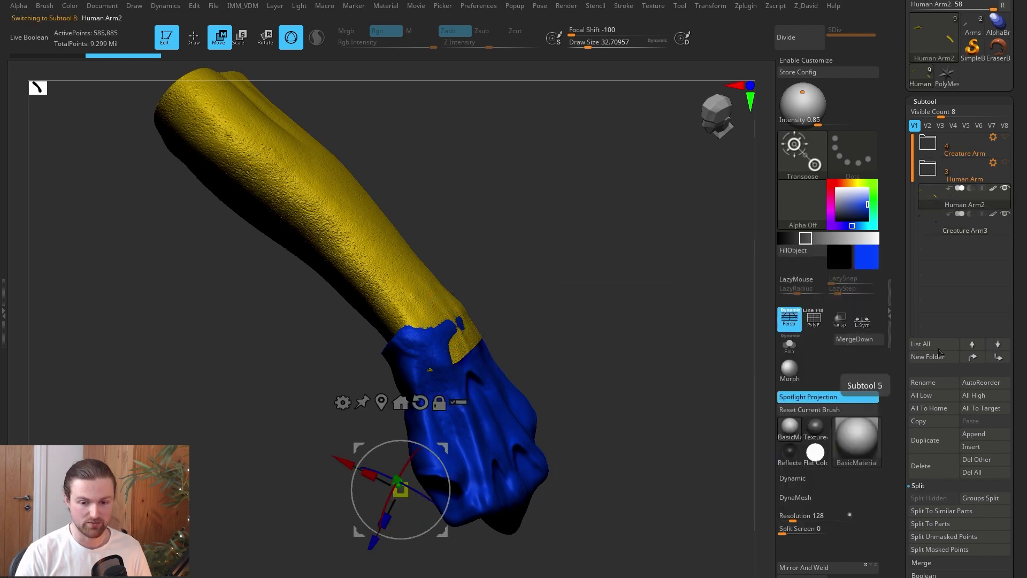
{"action": "left_click", "coordinate": [918, 485]}
{"action": "left_click_drag", "start_coordinate": [1020, 511], "coordinate": [1016, 481]}
{"action": "left_click", "coordinate": [922, 448]}
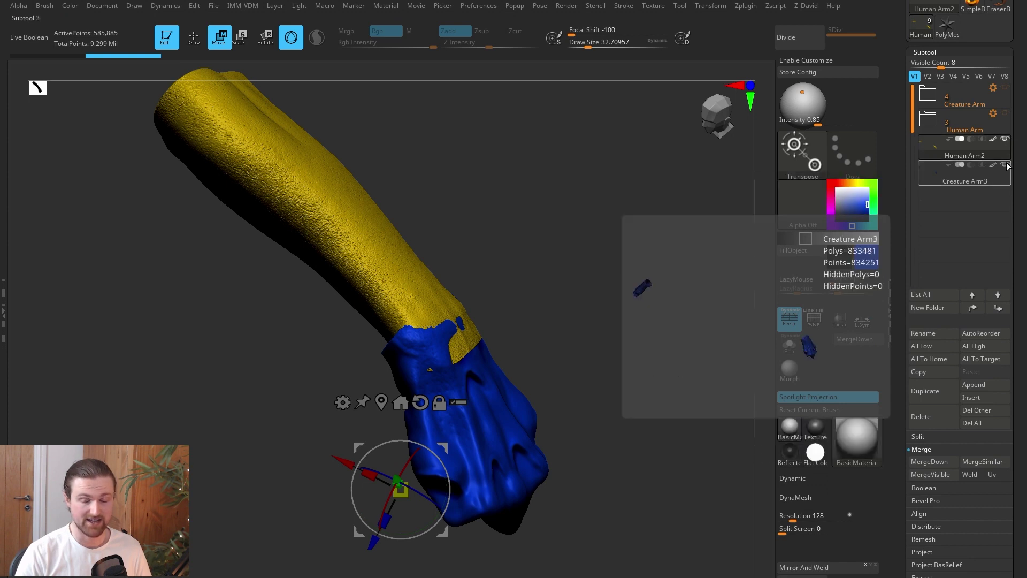
{"action": "left_click", "coordinate": [926, 464]}
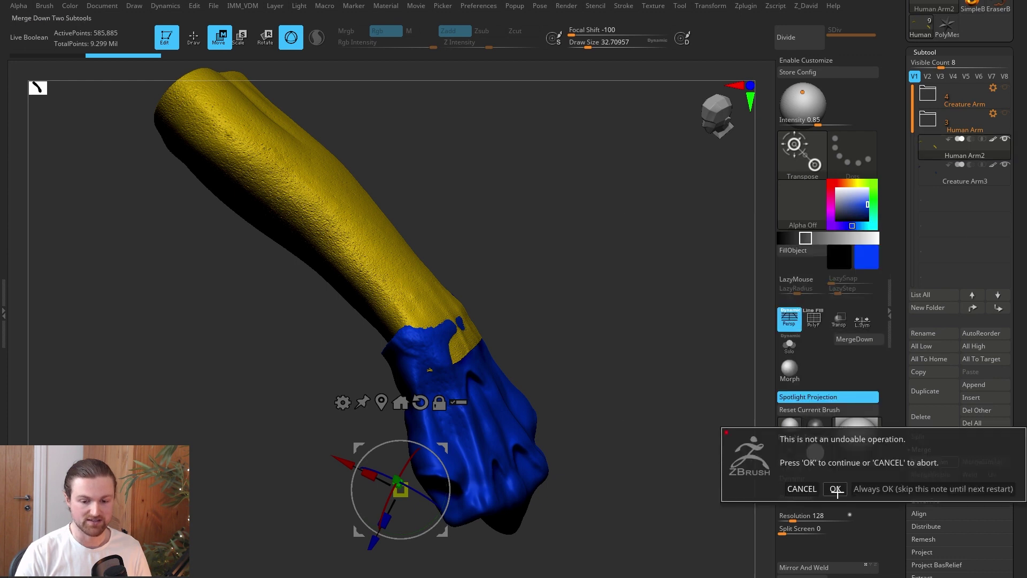
{"action": "left_click", "coordinate": [836, 489]}
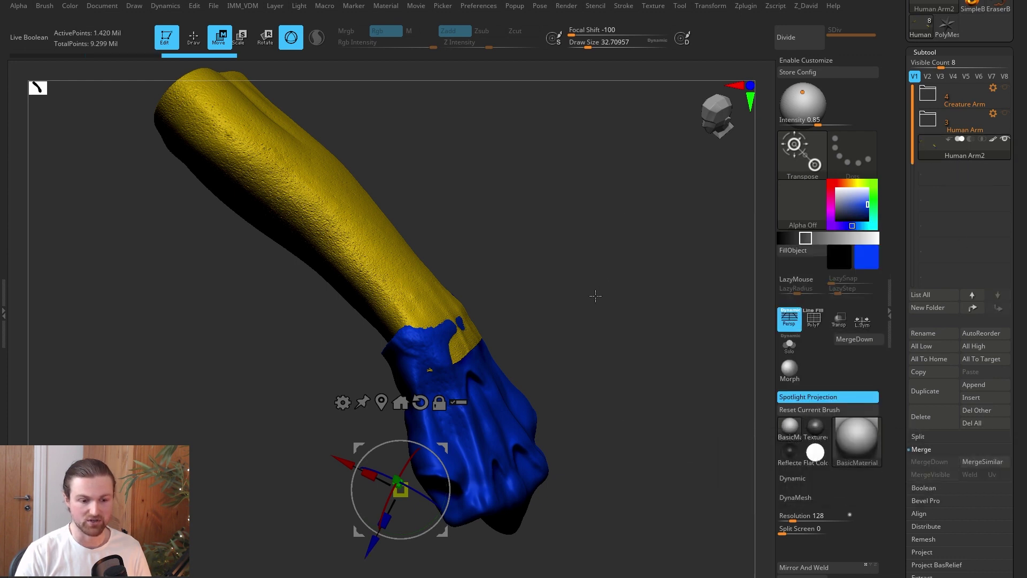
Examine the merged arm's wrist seam from several sides, return to Draw mode and choose the Move Topological brush.
{"action": "left_click_drag", "start_coordinate": [635, 257], "coordinate": [548, 267]}
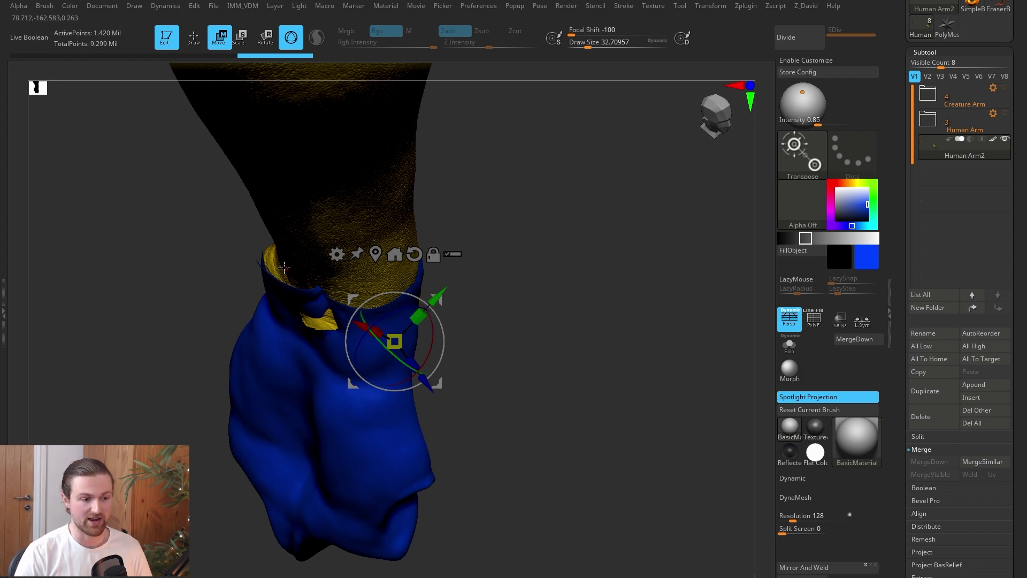
{"action": "left_click_drag", "start_coordinate": [521, 273], "coordinate": [482, 280]}
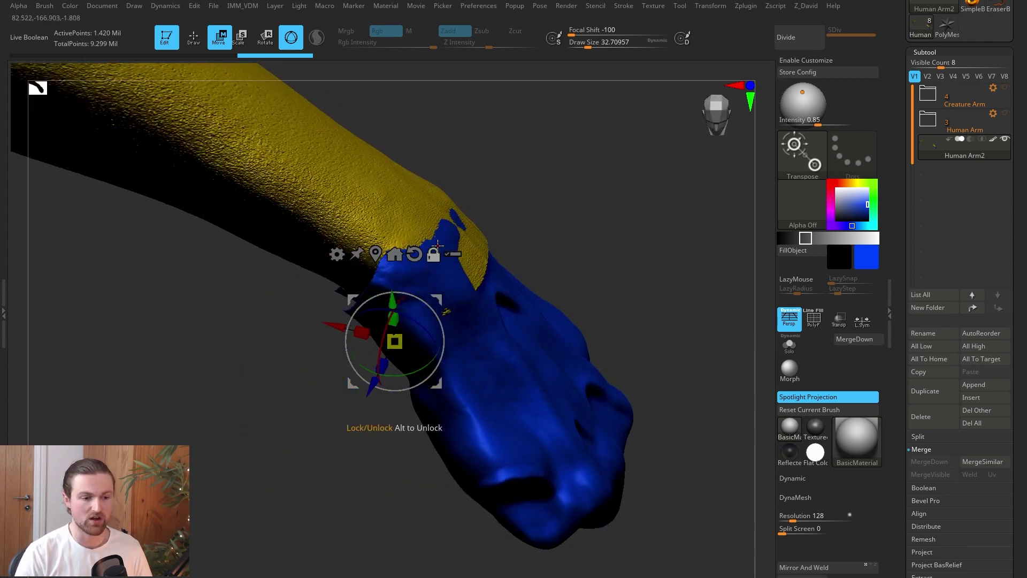
{"action": "left_click_drag", "start_coordinate": [603, 264], "coordinate": [631, 269]}
{"action": "key", "text": "q"}
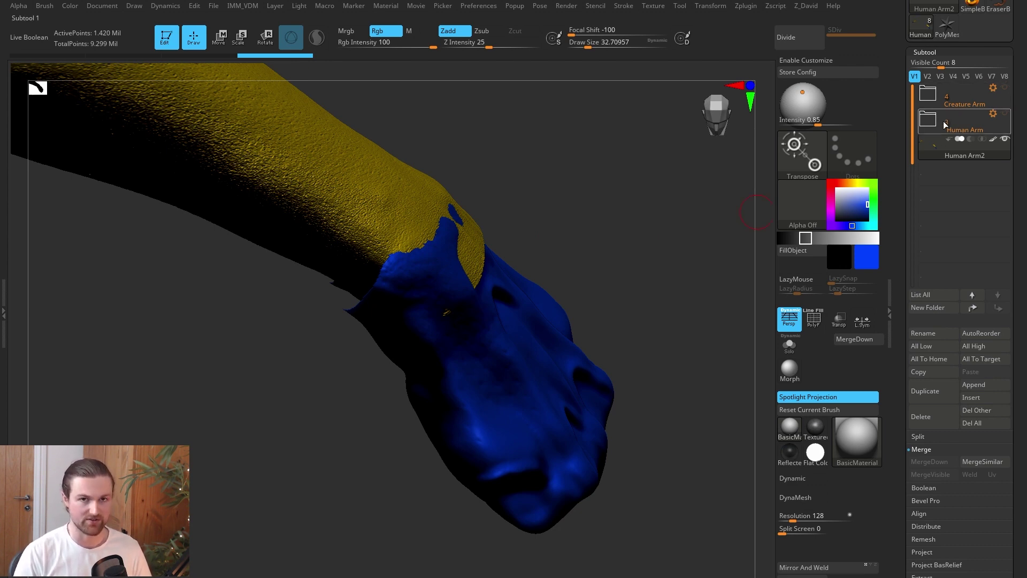
{"action": "left_click_drag", "start_coordinate": [651, 286], "coordinate": [655, 269]}
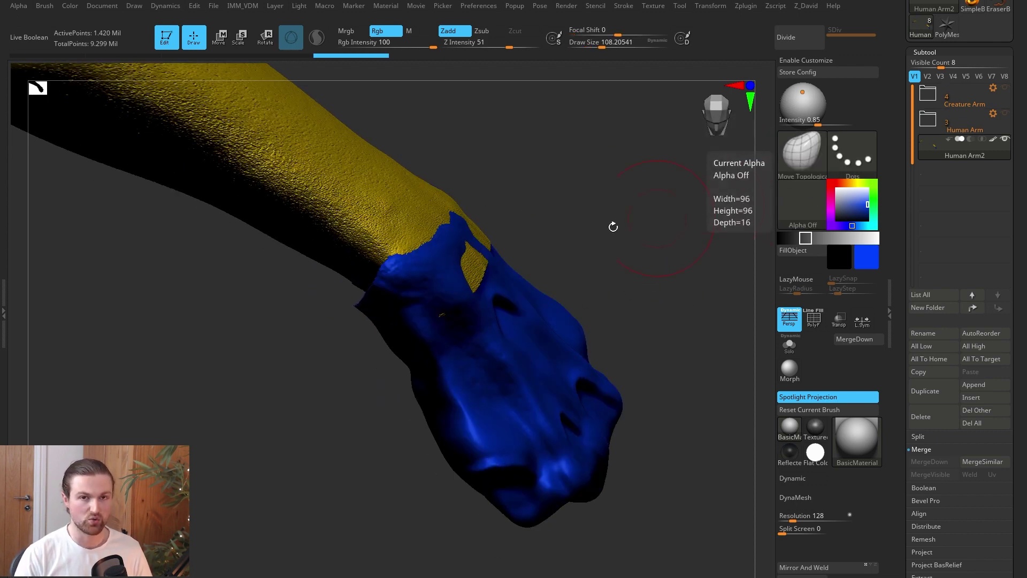
Enlarge the Move Topological brush to about 163 and pull the creature hand's protruding wrist edges in against the forearm.
{"action": "mouse_move", "coordinate": [582, 208]}
{"action": "left_mouse_down"}
{"action": "mouse_move", "coordinate": [578, 230]}
{"action": "mouse_move", "coordinate": [589, 228]}
{"action": "left_mouse_up"}
{"action": "key", "text": "space"}
{"action": "left_click_drag", "start_coordinate": [589, 228], "coordinate": [595, 227]}
{"action": "key", "text": "space"}
{"action": "mouse_move", "coordinate": [354, 301]}
{"action": "left_mouse_down"}
{"action": "mouse_move", "coordinate": [339, 301]}
{"action": "mouse_move", "coordinate": [369, 287]}
{"action": "left_mouse_up"}
{"action": "mouse_move", "coordinate": [331, 363]}
{"action": "left_mouse_down"}
{"action": "mouse_move", "coordinate": [383, 328]}
{"action": "mouse_move", "coordinate": [422, 330]}
{"action": "mouse_move", "coordinate": [470, 314]}
{"action": "mouse_move", "coordinate": [429, 291]}
{"action": "left_mouse_up"}
{"action": "key", "text": "space"}
{"action": "left_click_drag", "start_coordinate": [235, 241], "coordinate": [250, 242]}
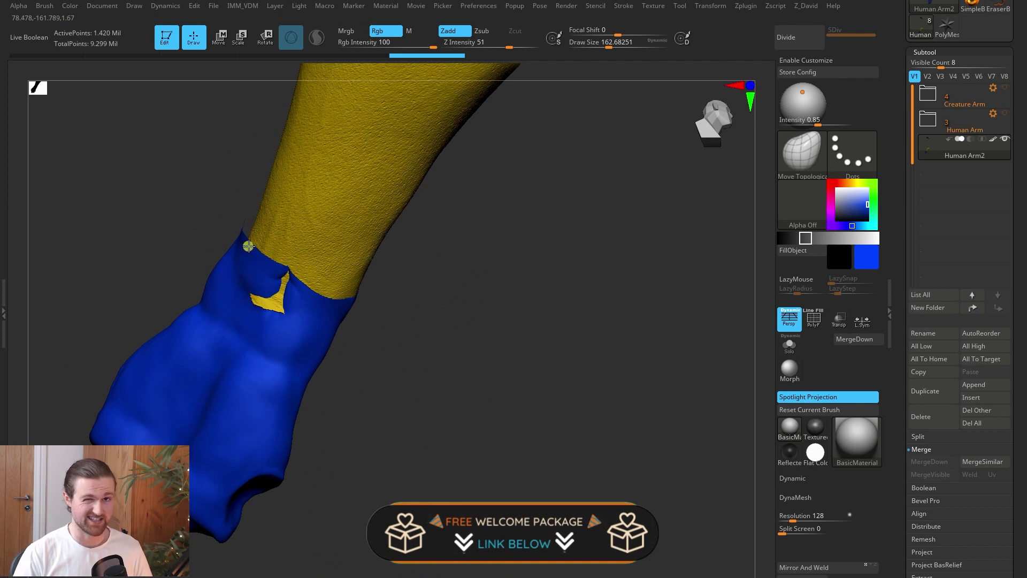
Enlarge the Move Topological brush to about 257 and pull the creature hand's wrist edges in against the forearm.
{"action": "mouse_move", "coordinate": [204, 207]}
{"action": "left_mouse_down"}
{"action": "mouse_move", "coordinate": [336, 231]}
{"action": "mouse_move", "coordinate": [236, 240]}
{"action": "mouse_move", "coordinate": [216, 207]}
{"action": "left_mouse_up"}
{"action": "mouse_move", "coordinate": [355, 164]}
{"action": "left_mouse_down", "text": "alt"}
{"action": "mouse_move", "coordinate": [357, 269]}
{"action": "mouse_move", "coordinate": [383, 213]}
{"action": "mouse_move", "coordinate": [374, 213]}
{"action": "left_mouse_up", "text": "alt"}
{"action": "key", "text": "space"}
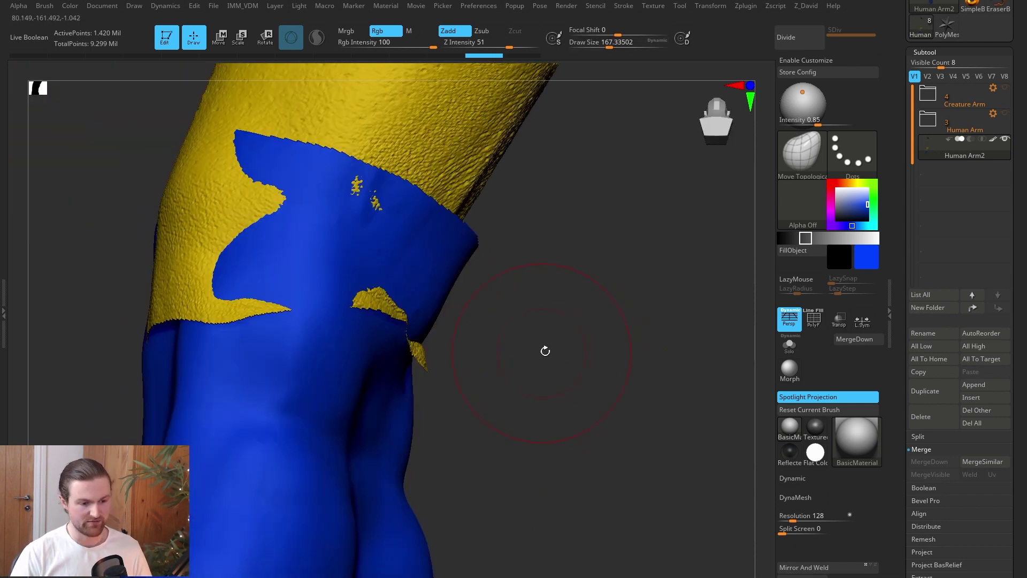
{"action": "mouse_move", "coordinate": [549, 364]}
{"action": "left_mouse_down"}
{"action": "mouse_move", "coordinate": [558, 381]}
{"action": "mouse_move", "coordinate": [549, 385]}
{"action": "mouse_move", "coordinate": [562, 374]}
{"action": "left_mouse_up"}
{"action": "mouse_move", "coordinate": [445, 360]}
{"action": "left_mouse_down"}
{"action": "mouse_move", "coordinate": [471, 378]}
{"action": "mouse_move", "coordinate": [409, 353]}
{"action": "mouse_move", "coordinate": [370, 352]}
{"action": "left_mouse_up"}
{"action": "key", "text": "space"}
{"action": "left_click_drag", "start_coordinate": [569, 361], "coordinate": [385, 337]}
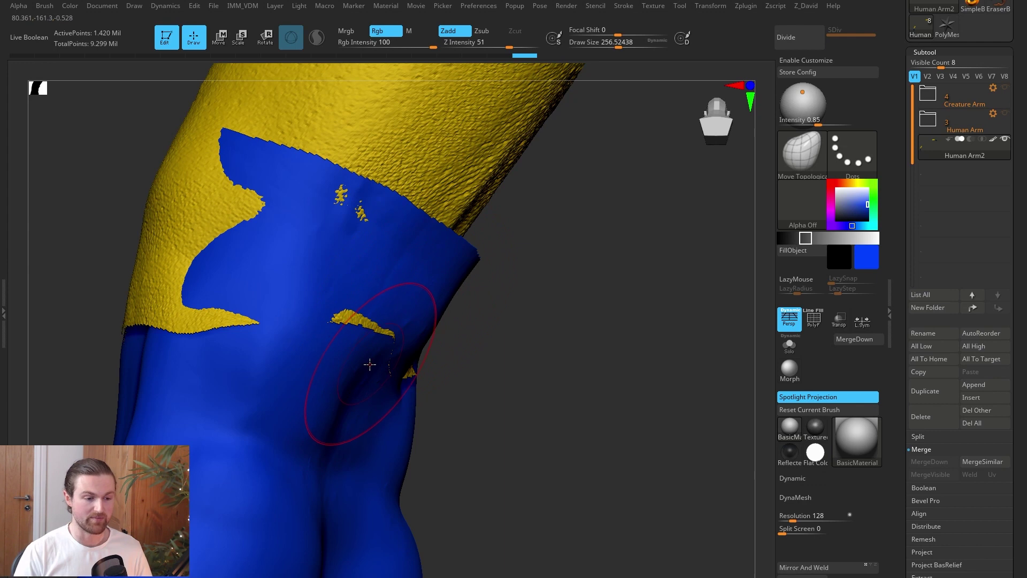
Isolate the blue creature hand, mask it completely and show the whole arm again.
{"action": "key", "text": "ctrl+shift"}
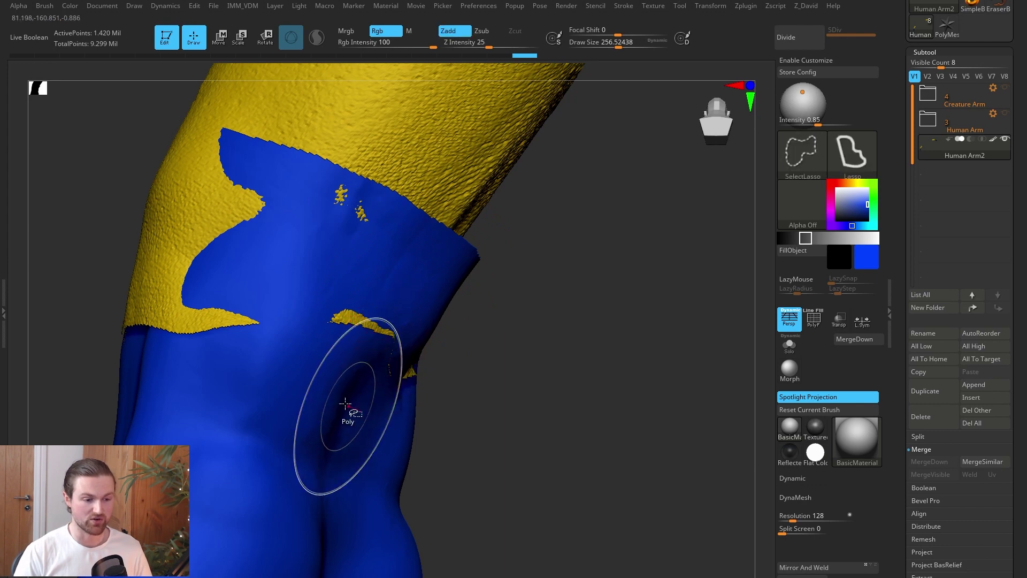
{"action": "left_click", "coordinate": [316, 393], "text": "ctrl+shift"}
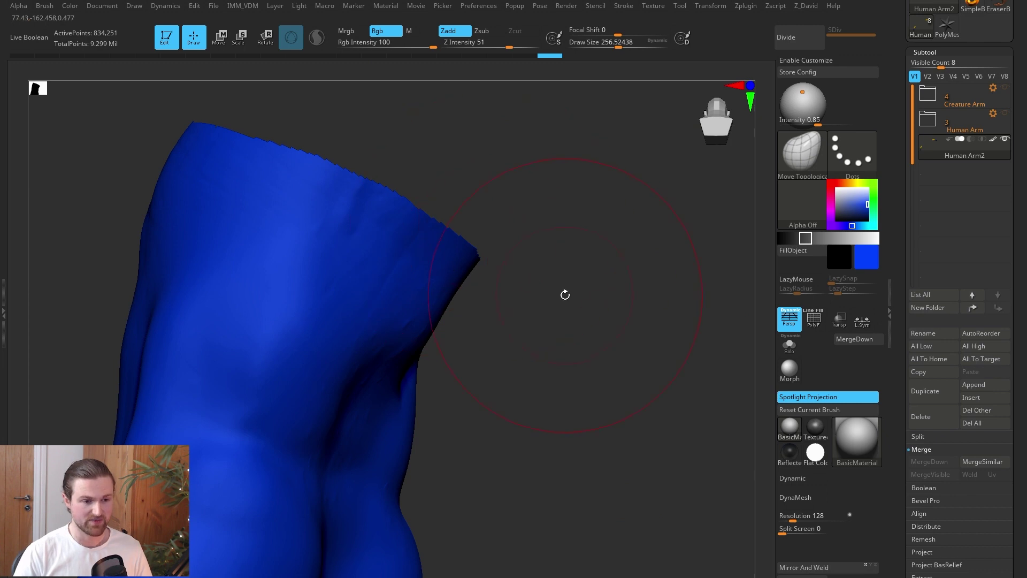
{"action": "key", "text": "ctrl"}
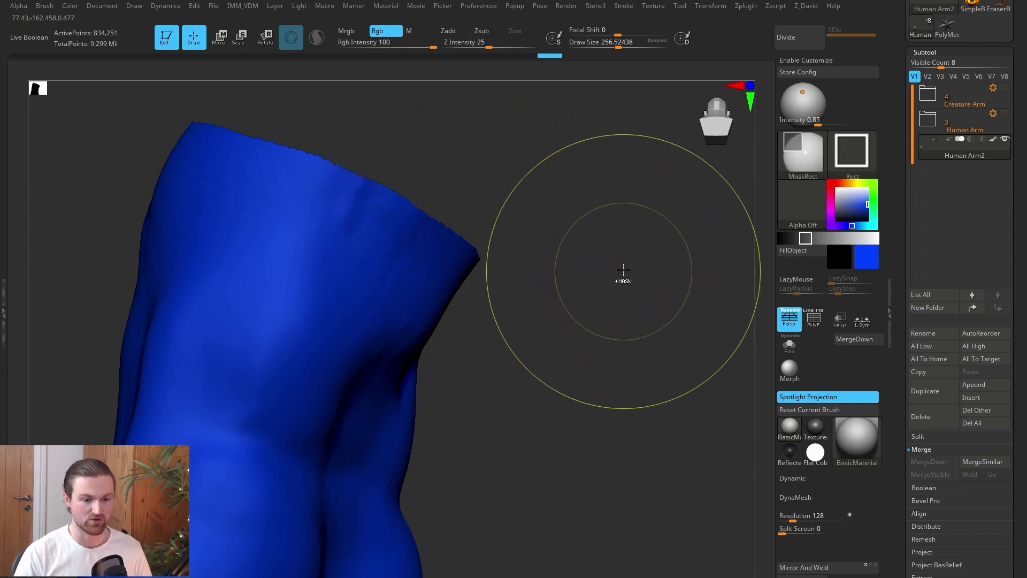
{"action": "left_click", "coordinate": [618, 264], "text": "ctrl"}
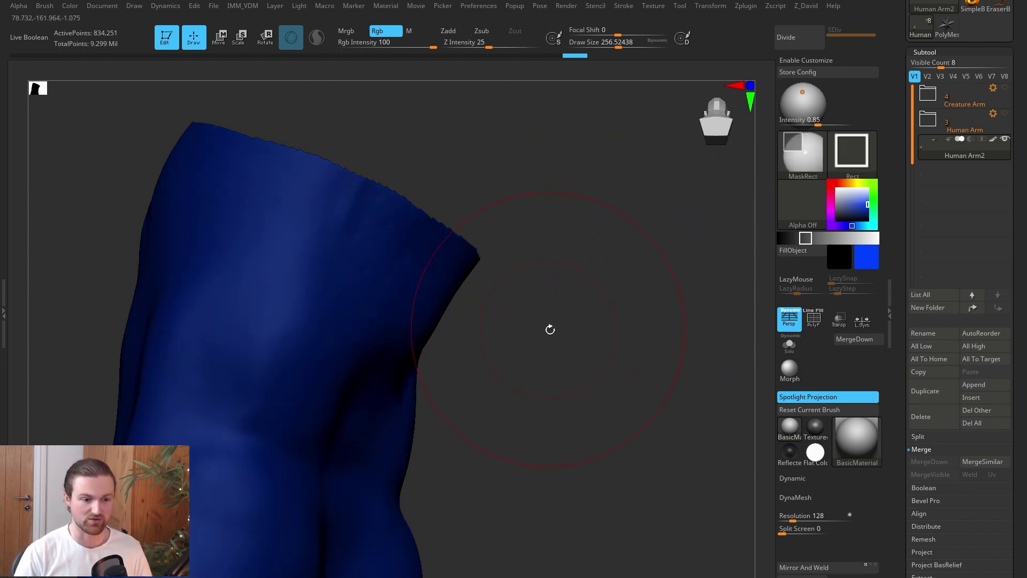
{"action": "left_click", "coordinate": [601, 334], "text": "ctrl+shift"}
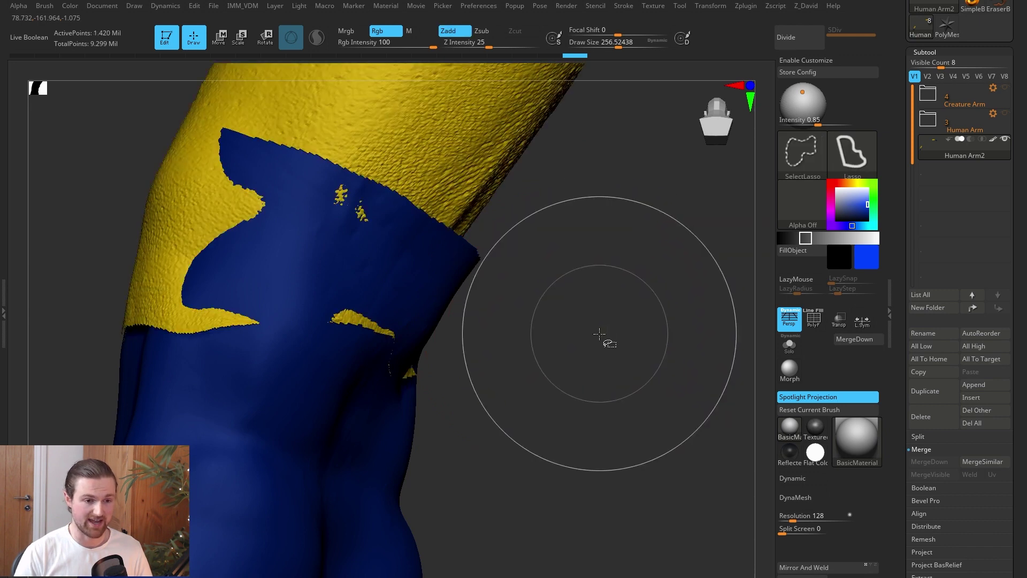
Push the unmasked forearm's wrist edge into the masked hand with the Move Topological brush.
{"action": "left_click_drag", "start_coordinate": [625, 309], "coordinate": [607, 334]}
{"action": "left_click_drag", "start_coordinate": [544, 340], "coordinate": [482, 337]}
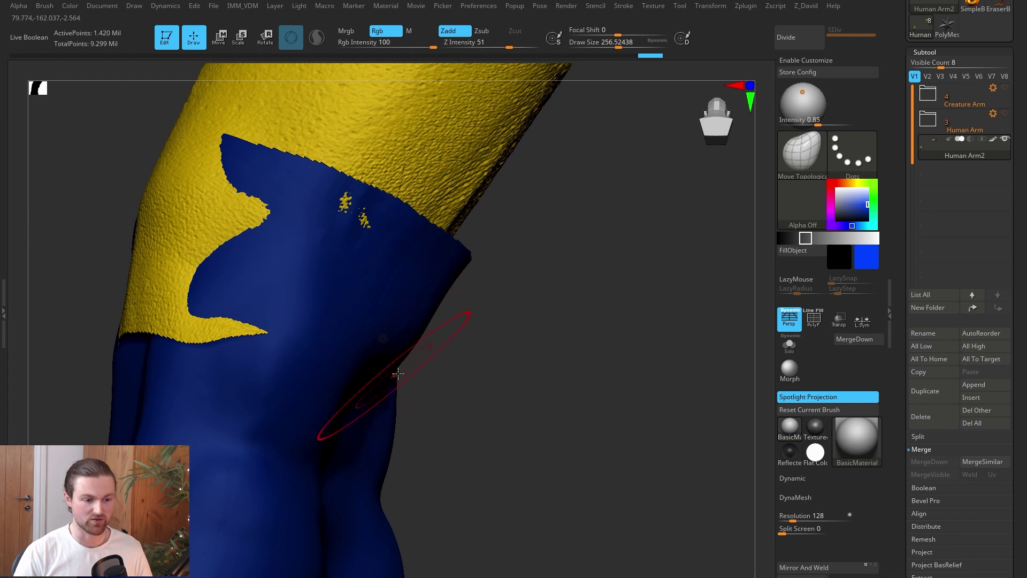
{"action": "left_click_drag", "start_coordinate": [506, 370], "coordinate": [435, 368]}
{"action": "left_click_drag", "start_coordinate": [612, 406], "coordinate": [436, 371]}
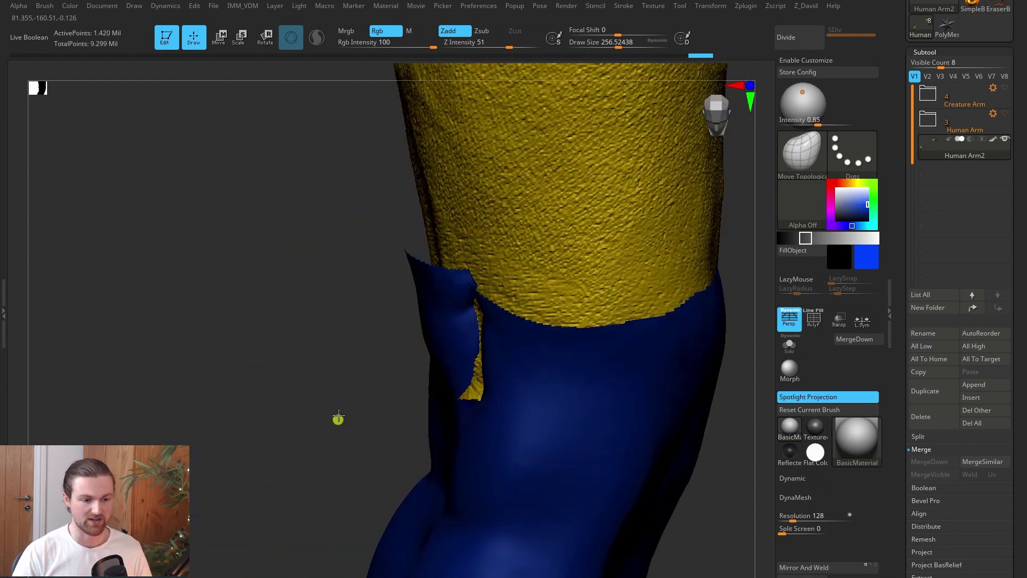
{"action": "mouse_move", "coordinate": [337, 408]}
{"action": "left_mouse_down"}
{"action": "mouse_move", "coordinate": [351, 435]}
{"action": "mouse_move", "coordinate": [584, 383]}
{"action": "mouse_move", "coordinate": [404, 494]}
{"action": "left_mouse_up"}
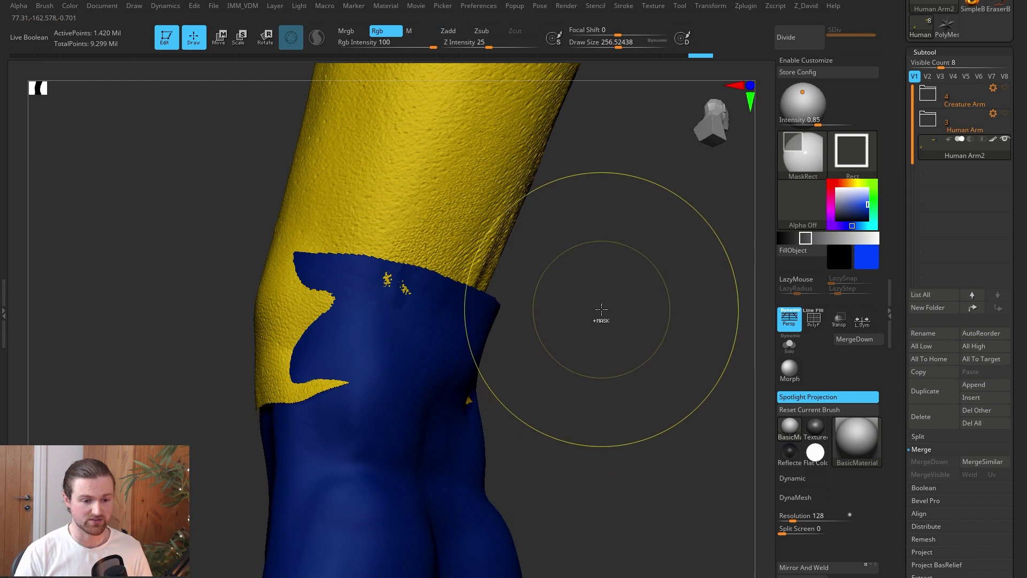
Invert the mask to protect the forearm and pull the creature hand's wrist edge closer to it.
{"action": "left_click", "coordinate": [607, 306], "text": "ctrl"}
{"action": "left_click_drag", "start_coordinate": [591, 364], "coordinate": [488, 295]}
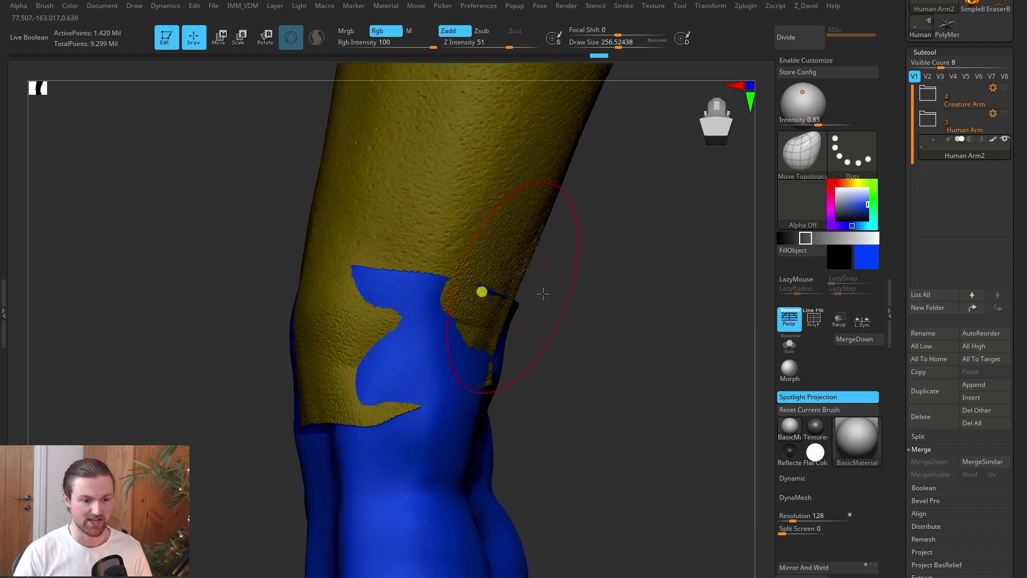
{"action": "mouse_move", "coordinate": [583, 306]}
{"action": "left_mouse_down"}
{"action": "mouse_move", "coordinate": [491, 323]}
{"action": "mouse_move", "coordinate": [378, 363]}
{"action": "left_mouse_up"}
{"action": "mouse_move", "coordinate": [488, 319]}
{"action": "left_mouse_down"}
{"action": "mouse_move", "coordinate": [541, 300]}
{"action": "mouse_move", "coordinate": [536, 287]}
{"action": "mouse_move", "coordinate": [416, 374]}
{"action": "mouse_move", "coordinate": [447, 374]}
{"action": "mouse_move", "coordinate": [408, 367]}
{"action": "mouse_move", "coordinate": [512, 335]}
{"action": "left_mouse_up"}
With the hand masked, use the Move brush at about size 87 to tuck the forearm in around the patch poking through.
{"action": "key", "text": "space"}
{"action": "key", "text": "ctrl+z"}
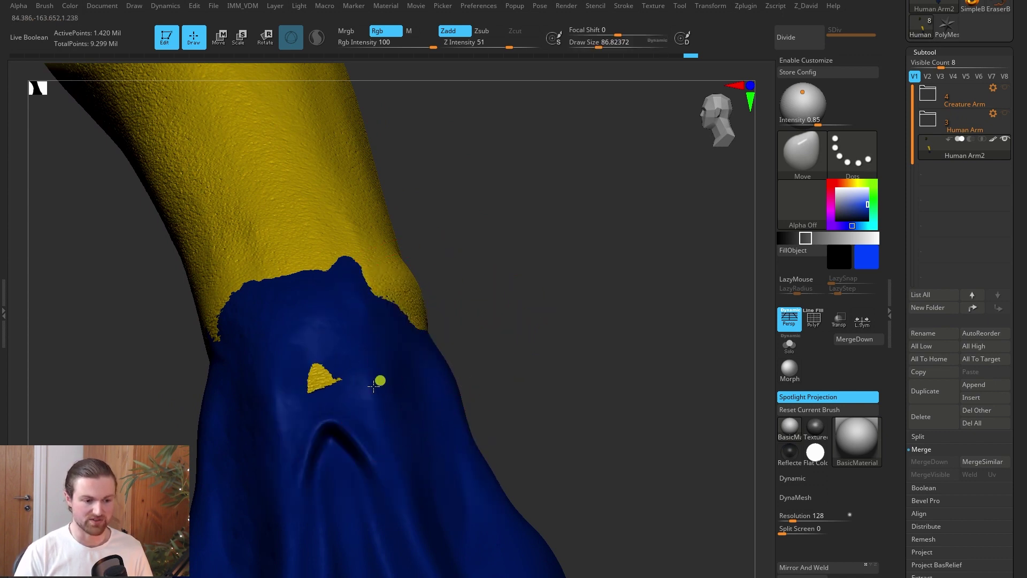
{"action": "left_click_drag", "start_coordinate": [418, 370], "coordinate": [412, 370]}
{"action": "left_click_drag", "start_coordinate": [497, 346], "coordinate": [423, 345]}
{"action": "left_click_drag", "start_coordinate": [322, 376], "coordinate": [328, 385]}
{"action": "mouse_move", "coordinate": [585, 364]}
{"action": "left_mouse_down"}
{"action": "mouse_move", "coordinate": [477, 389]}
{"action": "mouse_move", "coordinate": [510, 354]}
{"action": "left_mouse_up"}
{"action": "left_click_drag", "start_coordinate": [626, 369], "coordinate": [578, 452]}
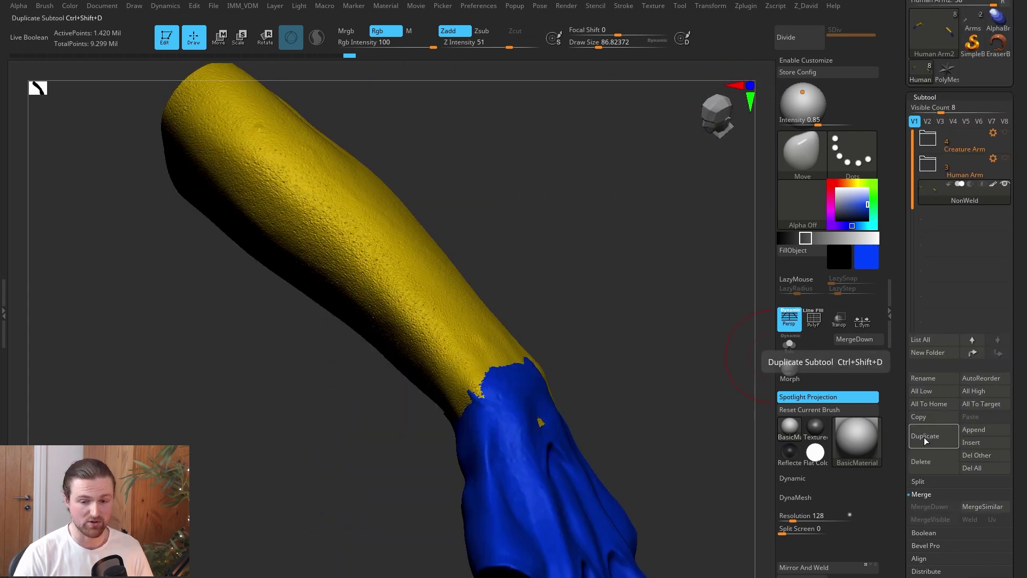
Duplicate the merged NonWeld arm subtool and rename the copy Dynamesh#.
{"action": "left_click", "coordinate": [924, 438]}
{"action": "left_click", "coordinate": [931, 380]}
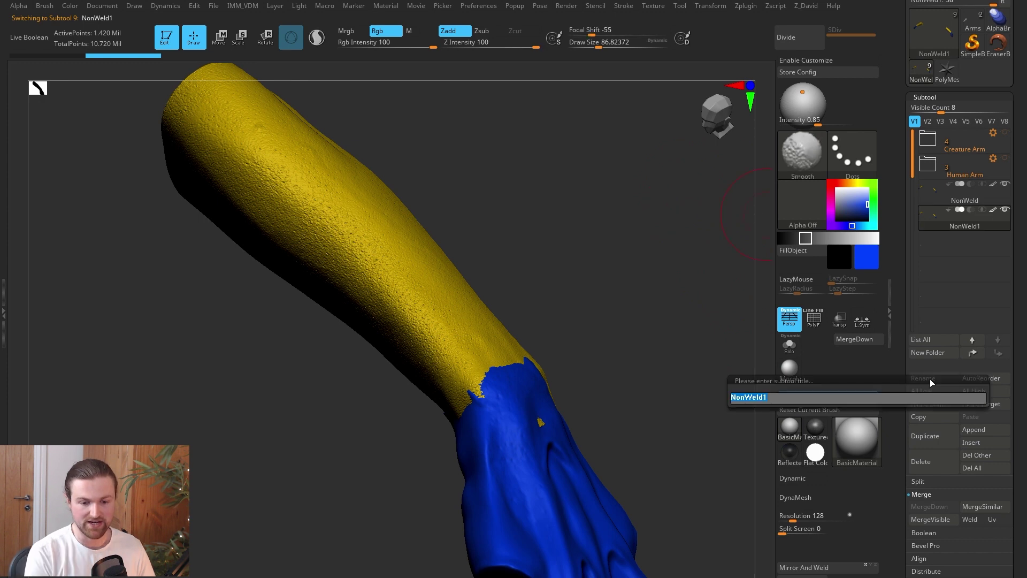
{"action": "type", "text": "Dynamesh#"}
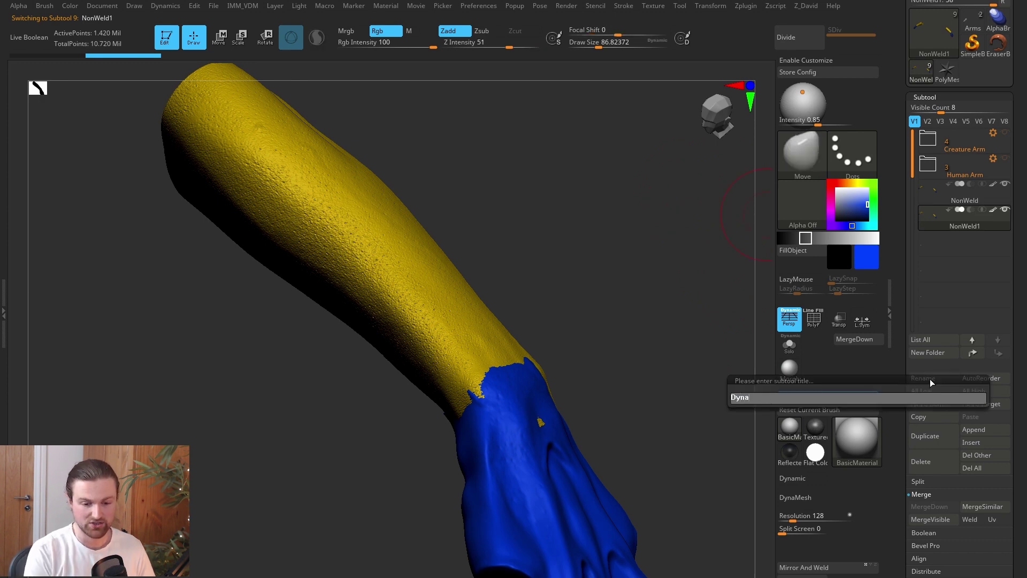
{"action": "key", "text": "Return"}
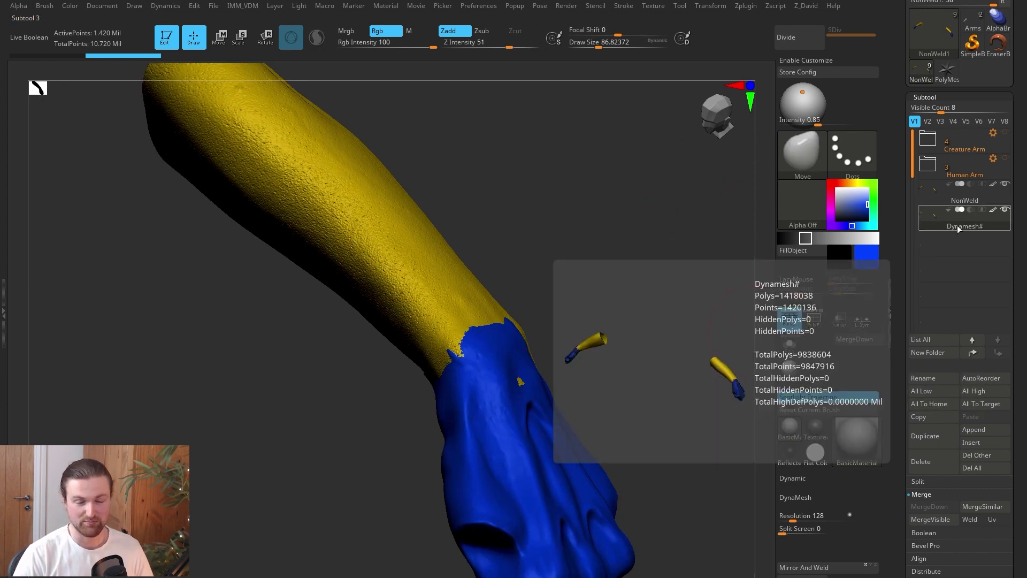
Apply DynaMesh to the Dynamesh# copy at resolution 128 to fuse the forearm and hand.
{"action": "scroll", "coordinate": [1025, 486], "scroll_direction": "down", "scroll_amount": 5}
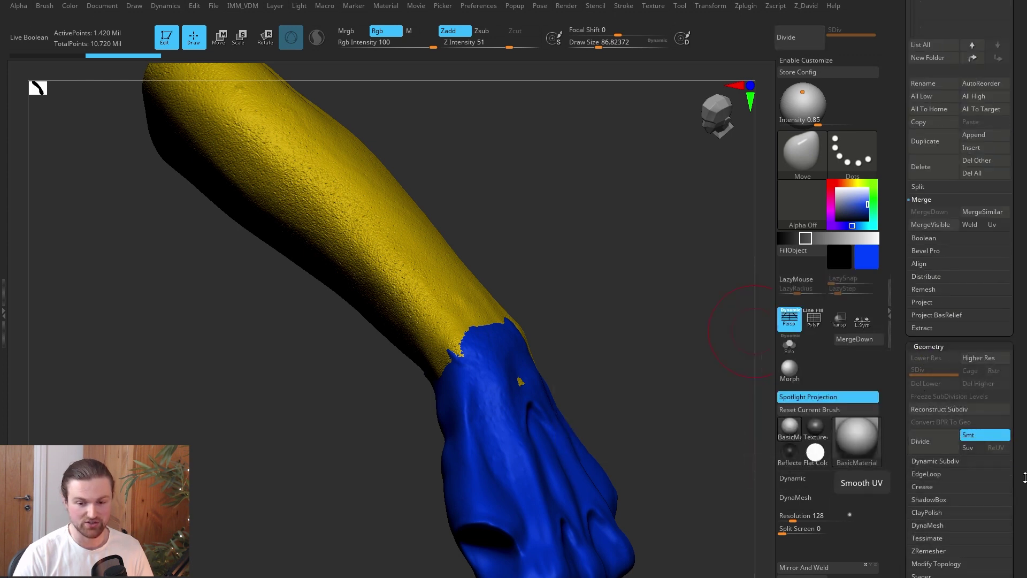
{"action": "scroll", "coordinate": [1019, 498], "scroll_direction": "down", "scroll_amount": 3}
{"action": "left_click", "coordinate": [929, 345]}
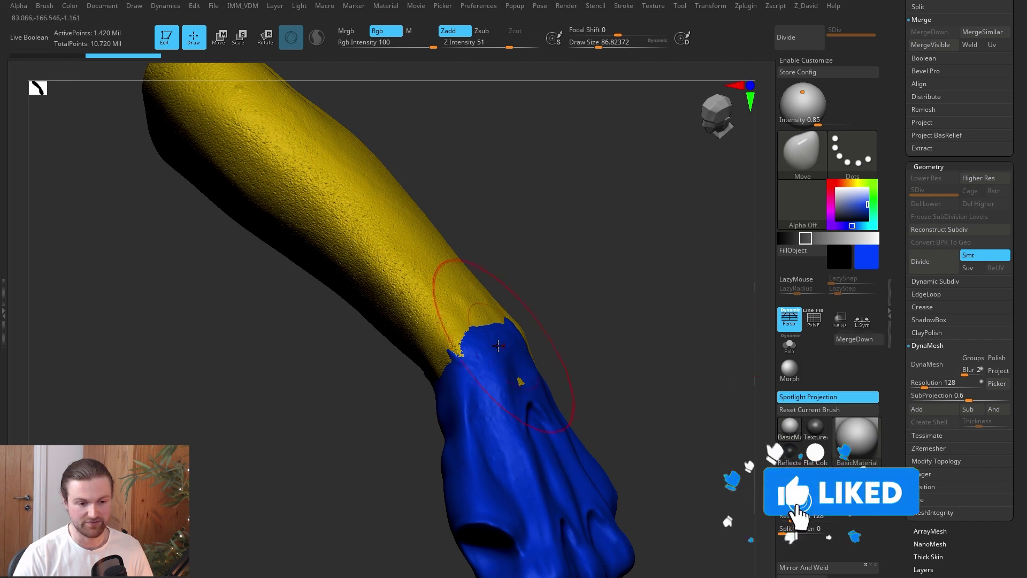
{"action": "left_click_drag", "start_coordinate": [624, 335], "coordinate": [744, 380]}
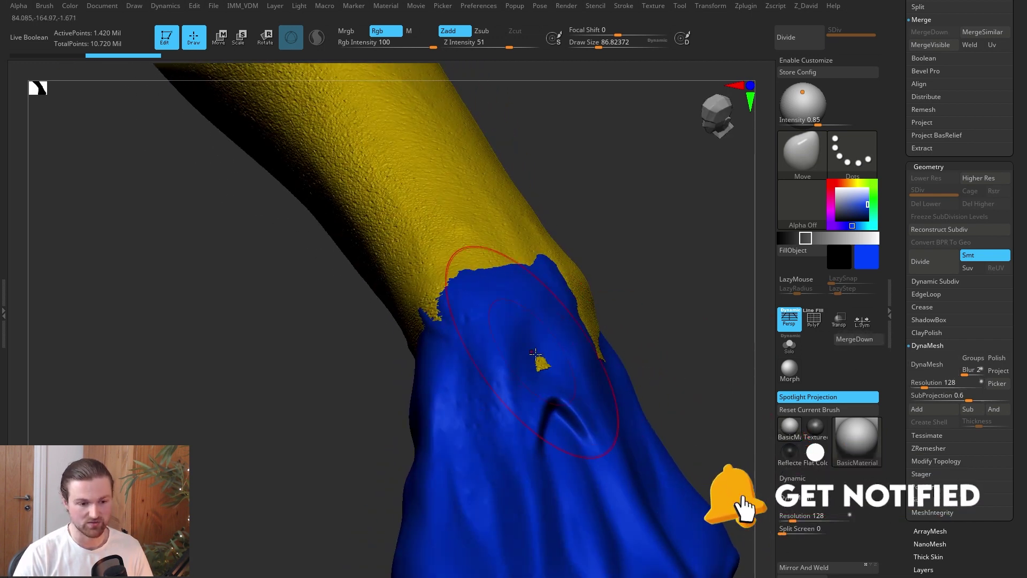
{"action": "left_click", "coordinate": [927, 369]}
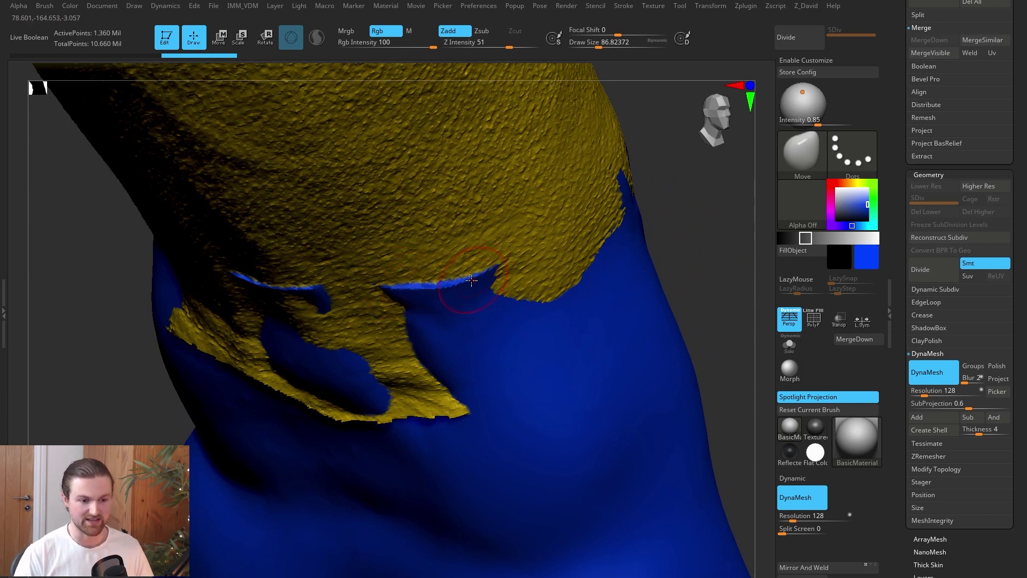
Set the brush size to about 128 and smooth the fused seam between forearm and hand.
{"action": "key", "text": "space"}
{"action": "mouse_move", "coordinate": [475, 289]}
{"action": "left_mouse_down"}
{"action": "mouse_move", "coordinate": [420, 272]}
{"action": "mouse_move", "coordinate": [396, 287]}
{"action": "left_mouse_up"}
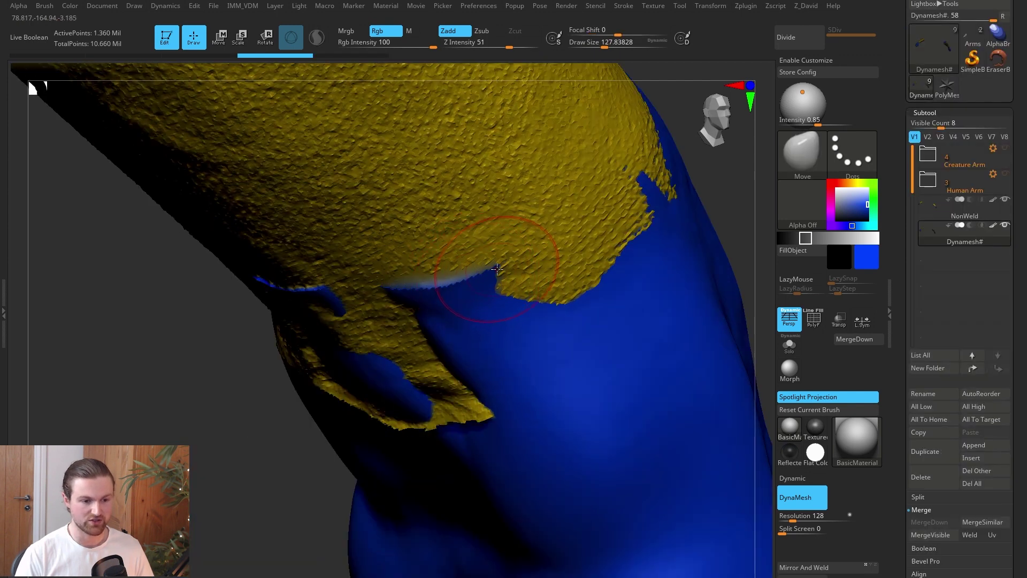
Hide the NonWeld subtool and turn off polypaint display on Dynamesh#.
{"action": "left_click", "coordinate": [1004, 200]}
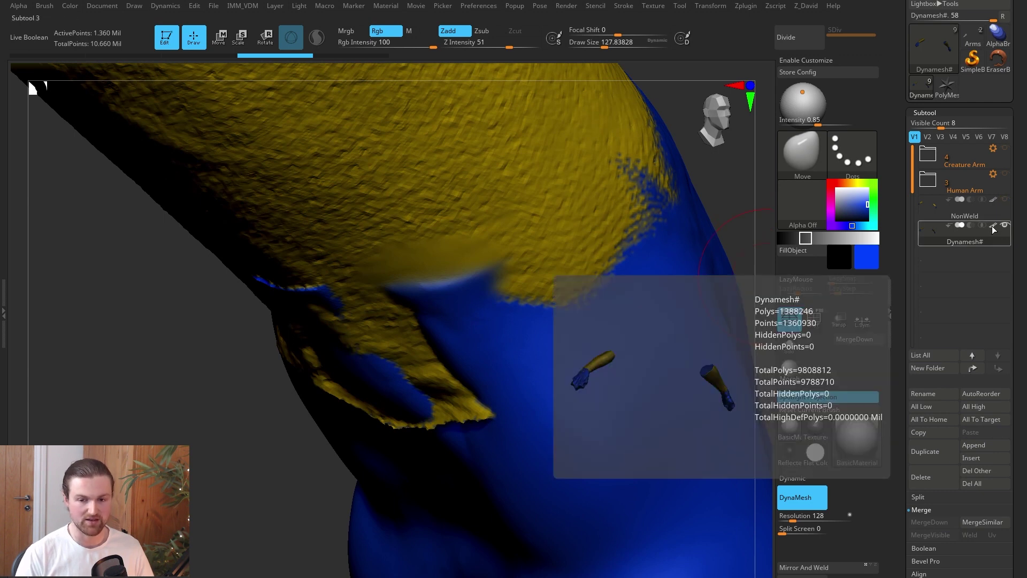
{"action": "left_click", "coordinate": [994, 226]}
{"action": "left_click", "coordinate": [993, 226]}
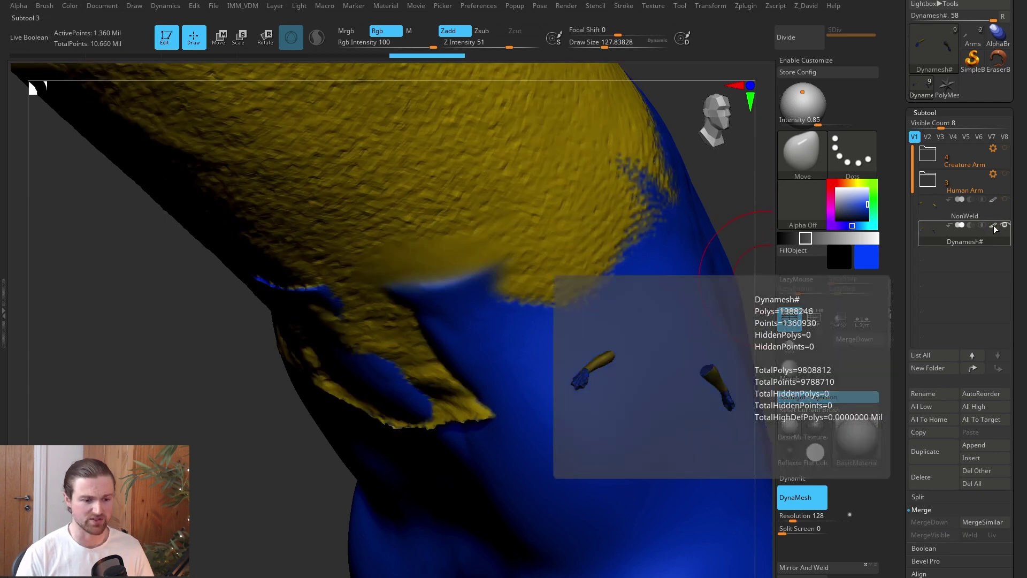
{"action": "left_click", "coordinate": [994, 227]}
{"action": "left_click", "coordinate": [994, 227]}
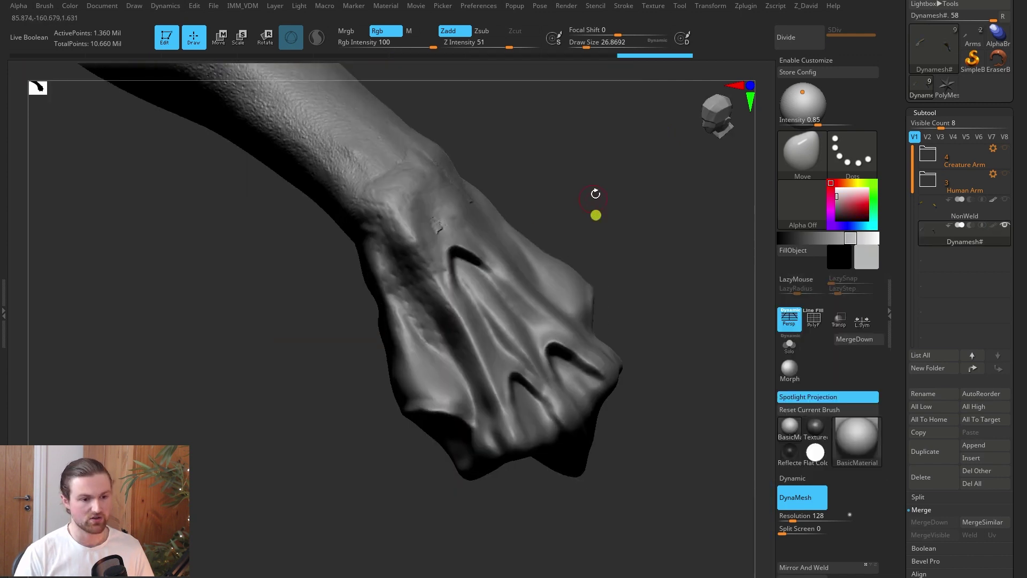
Reduce the brush size to about 18 and smooth away the rough patches on the back of the wrist.
{"action": "left_click_drag", "start_coordinate": [596, 215], "coordinate": [684, 272], "text": "alt"}
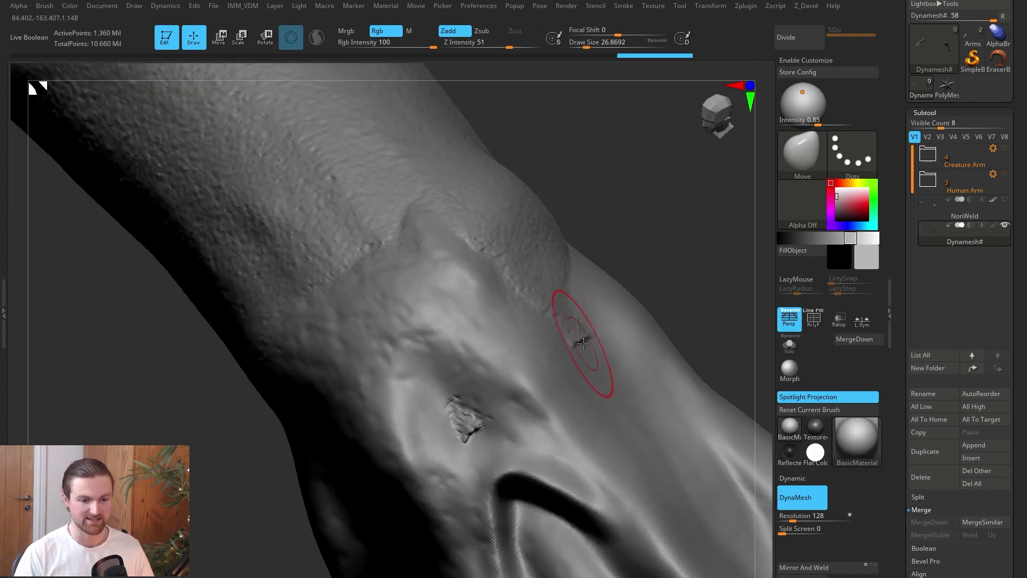
{"action": "key", "text": "space"}
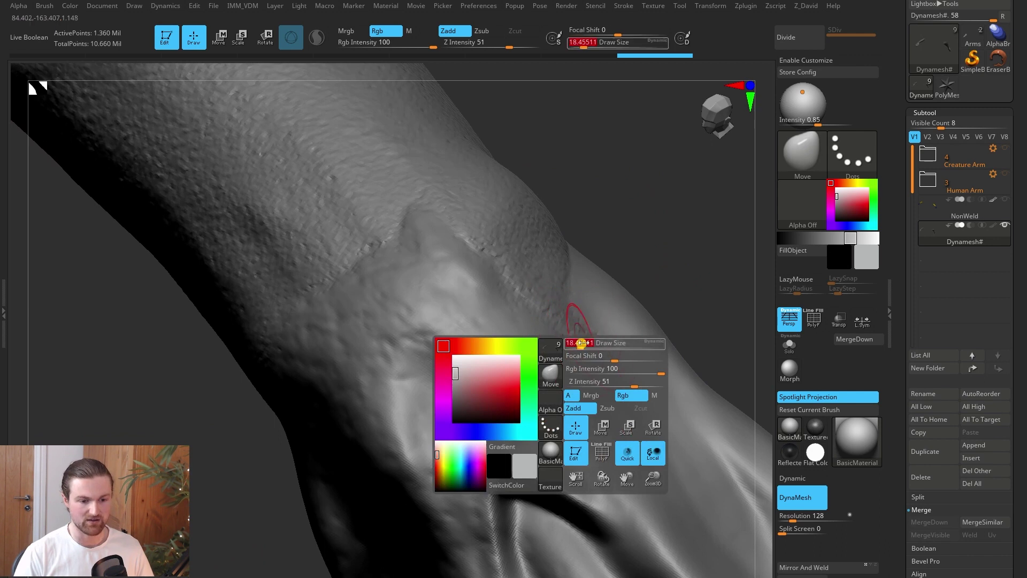
{"action": "mouse_move", "coordinate": [465, 425]}
{"action": "left_mouse_down"}
{"action": "mouse_move", "coordinate": [454, 405]}
{"action": "mouse_move", "coordinate": [466, 417]}
{"action": "left_mouse_up"}
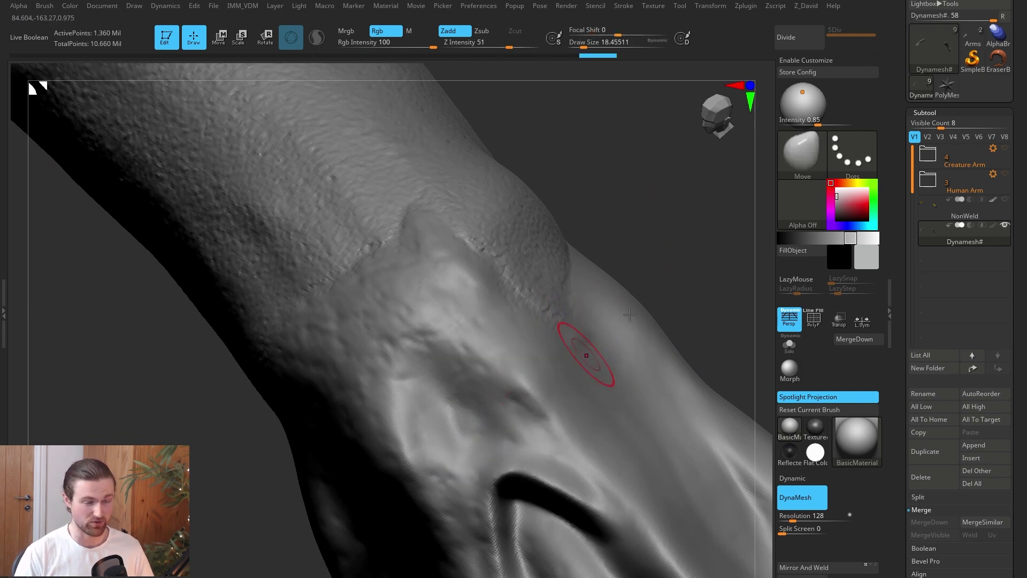
{"action": "left_click_drag", "start_coordinate": [679, 270], "coordinate": [435, 327], "text": "alt"}
{"action": "left_click_drag", "start_coordinate": [636, 327], "coordinate": [560, 361]}
Enlarge the Move brush to about 182 and soften the wrist seam beside the raised flap.
{"action": "key", "text": "space"}
{"action": "left_click_drag", "start_coordinate": [473, 351], "coordinate": [469, 348]}
{"action": "left_click_drag", "start_coordinate": [642, 351], "coordinate": [529, 344]}
{"action": "left_click_drag", "start_coordinate": [174, 343], "coordinate": [294, 296]}
{"action": "key", "text": "space"}
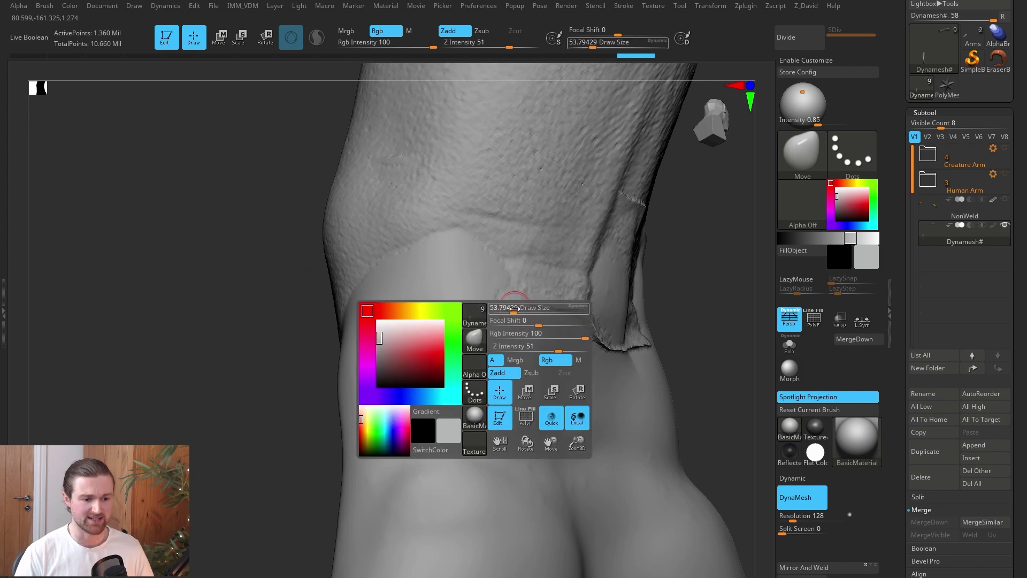
{"action": "mouse_move", "coordinate": [521, 306]}
{"action": "left_mouse_down"}
{"action": "mouse_move", "coordinate": [530, 308]}
{"action": "mouse_move", "coordinate": [519, 309]}
{"action": "left_mouse_up"}
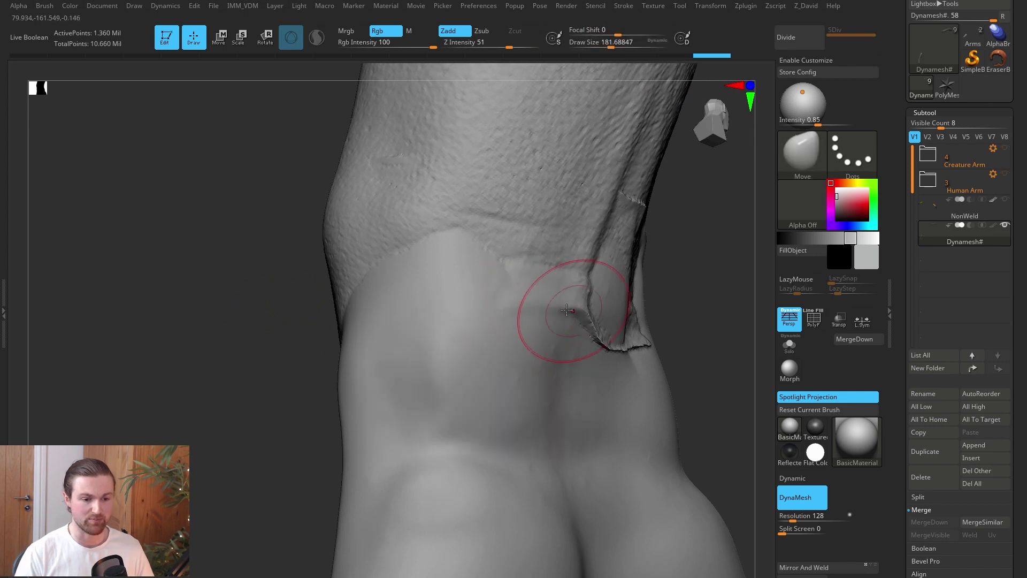
{"action": "key", "text": "d"}
{"action": "left_click", "coordinate": [475, 193]}
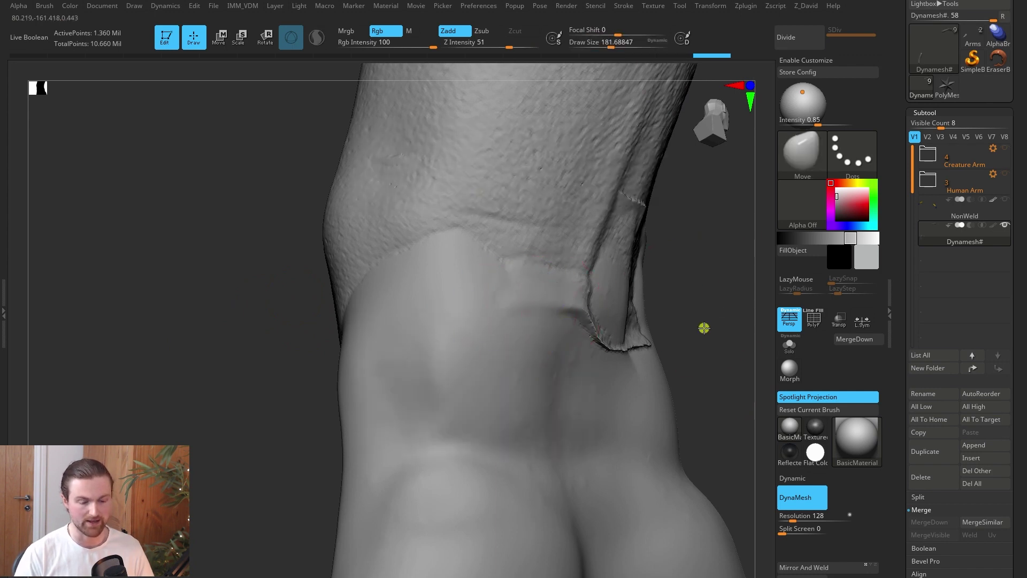
Choose the TrimDynamic brush and flatten and smooth the raised flap along the wrist seam.
{"action": "right_click_drag", "start_coordinate": [704, 328], "coordinate": [515, 309]}
{"action": "key", "text": "b"}
{"action": "key", "text": "t"}
{"action": "key", "text": "d"}
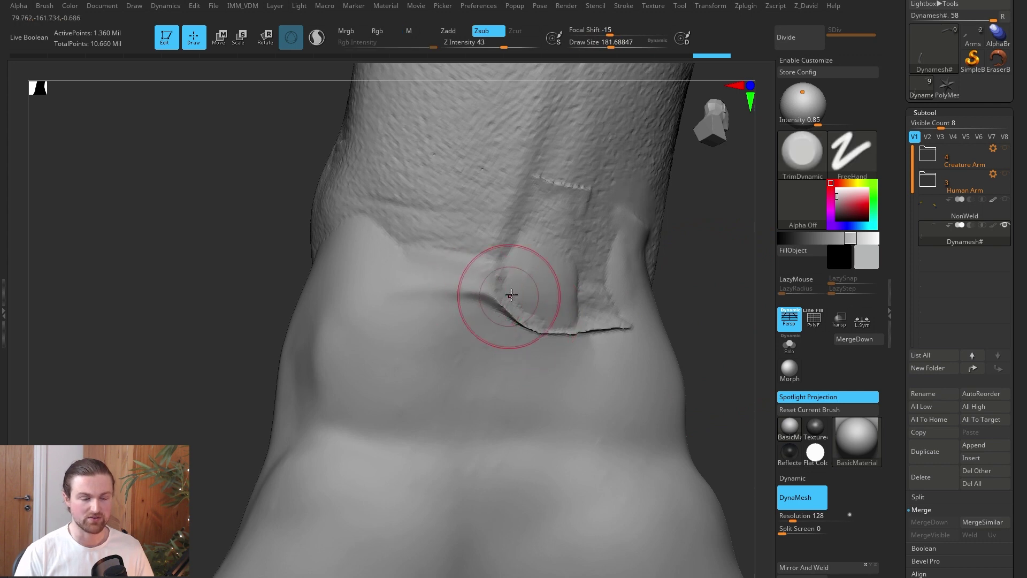
{"action": "mouse_move", "coordinate": [471, 288]}
{"action": "left_mouse_down"}
{"action": "mouse_move", "coordinate": [554, 328]}
{"action": "mouse_move", "coordinate": [620, 324]}
{"action": "mouse_move", "coordinate": [547, 334]}
{"action": "mouse_move", "coordinate": [605, 317]}
{"action": "left_mouse_up"}
{"action": "mouse_move", "coordinate": [501, 298]}
{"action": "left_mouse_down", "text": "shift"}
{"action": "mouse_move", "coordinate": [468, 316]}
{"action": "mouse_move", "coordinate": [579, 321]}
{"action": "mouse_move", "coordinate": [602, 335]}
{"action": "left_mouse_up", "text": "shift"}
{"action": "left_click_drag", "start_coordinate": [709, 312], "coordinate": [637, 318]}
{"action": "left_click_drag", "start_coordinate": [692, 279], "coordinate": [690, 317], "text": "alt"}
Set the TrimDynamic brush size to 112 and trim down the remaining ridges around the wrist.
{"action": "key", "text": "space"}
{"action": "left_click_drag", "start_coordinate": [627, 278], "coordinate": [622, 283]}
{"action": "mouse_move", "coordinate": [611, 247]}
{"action": "left_mouse_down"}
{"action": "mouse_move", "coordinate": [587, 233]}
{"action": "mouse_move", "coordinate": [625, 247]}
{"action": "left_mouse_up"}
{"action": "mouse_move", "coordinate": [510, 215]}
{"action": "left_mouse_down"}
{"action": "mouse_move", "coordinate": [538, 220]}
{"action": "mouse_move", "coordinate": [536, 232]}
{"action": "left_mouse_up"}
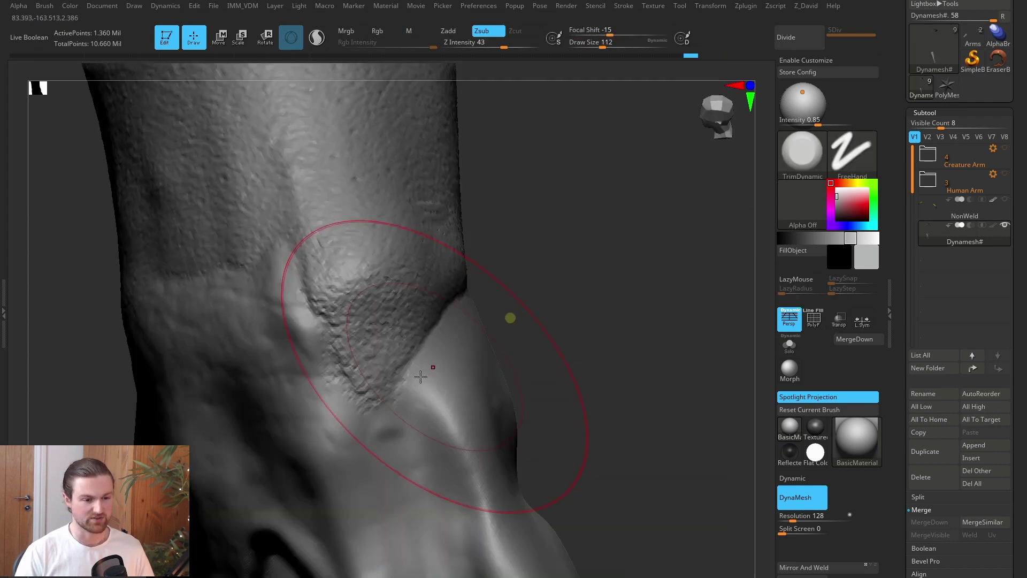
Fill the crease at the side of the wrist with the Clay brush at about size 41 and smooth the transition.
{"action": "key", "text": "space"}
{"action": "left_click_drag", "start_coordinate": [428, 342], "coordinate": [414, 342]}
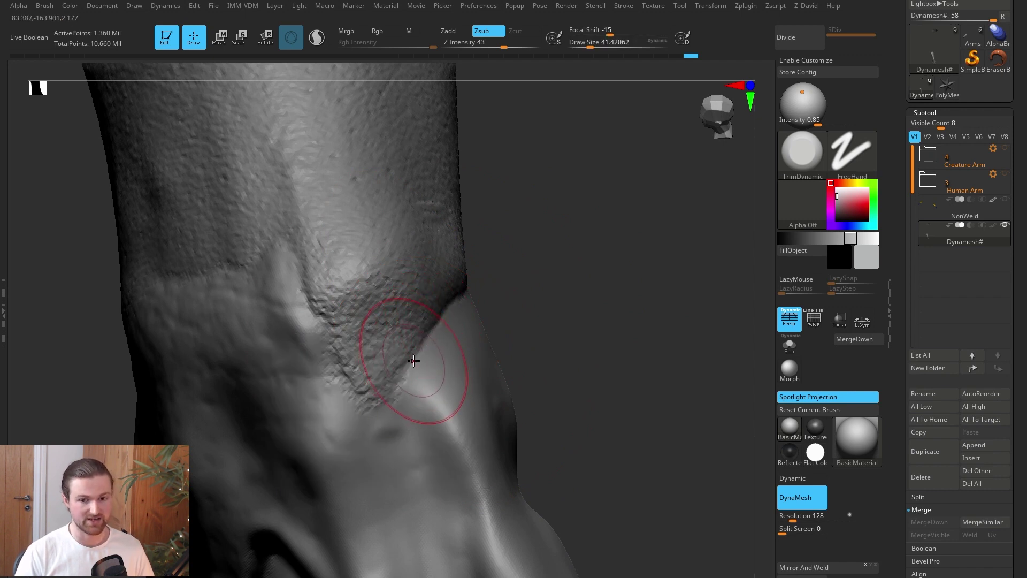
{"action": "key", "text": "b"}
{"action": "key", "text": "c"}
{"action": "key", "text": "l"}
{"action": "left_click_drag", "start_coordinate": [413, 356], "coordinate": [443, 303]}
{"action": "mouse_move", "coordinate": [512, 276]}
{"action": "left_mouse_down"}
{"action": "mouse_move", "coordinate": [449, 303]}
{"action": "mouse_move", "coordinate": [662, 281]}
{"action": "mouse_move", "coordinate": [667, 356]}
{"action": "left_mouse_up"}
{"action": "mouse_move", "coordinate": [560, 298]}
{"action": "left_mouse_down", "text": "shift"}
{"action": "mouse_move", "coordinate": [556, 308]}
{"action": "mouse_move", "coordinate": [583, 290]}
{"action": "left_mouse_up", "text": "shift"}
{"action": "mouse_move", "coordinate": [575, 293]}
{"action": "left_mouse_down", "text": "shift"}
{"action": "mouse_move", "coordinate": [560, 300]}
{"action": "mouse_move", "coordinate": [577, 293]}
{"action": "left_mouse_up", "text": "shift"}
{"action": "mouse_move", "coordinate": [650, 324]}
{"action": "left_mouse_down"}
{"action": "mouse_move", "coordinate": [578, 342]}
{"action": "mouse_move", "coordinate": [601, 330]}
{"action": "mouse_move", "coordinate": [593, 315]}
{"action": "left_mouse_up"}
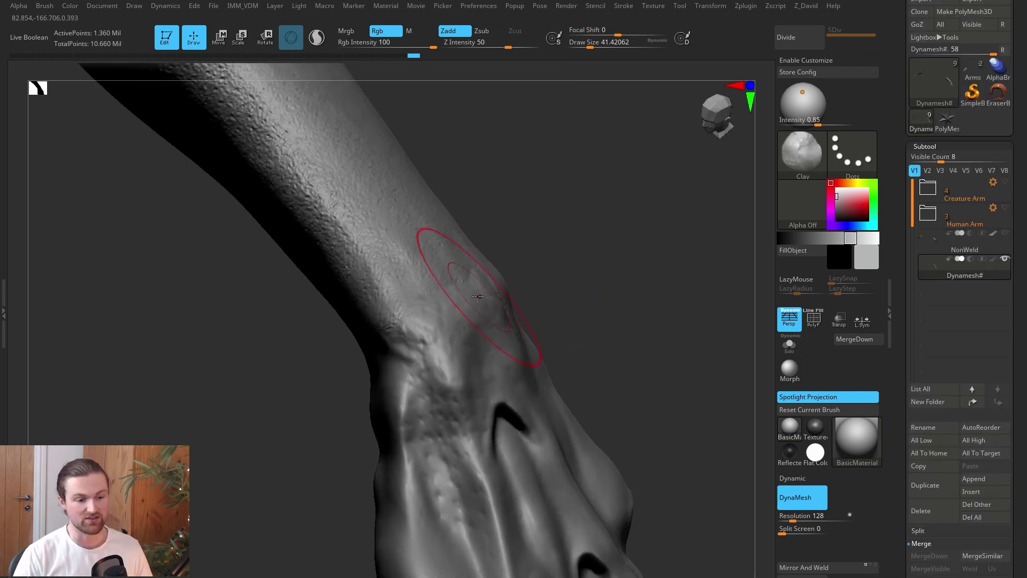
{"action": "left_click_drag", "start_coordinate": [578, 277], "coordinate": [503, 307]}
{"action": "left_click_drag", "start_coordinate": [507, 361], "coordinate": [499, 339]}
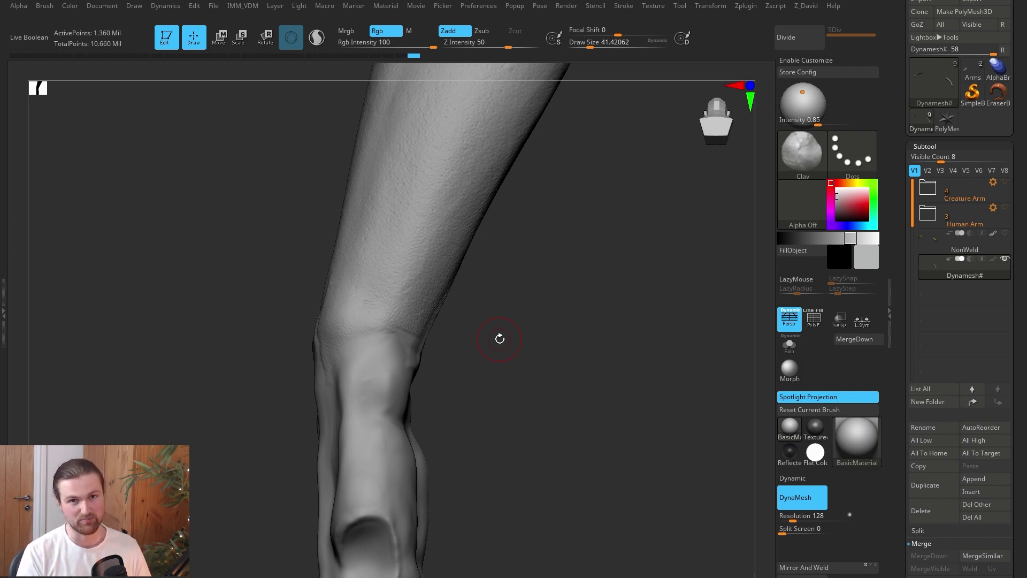
Duplicate the DynaMesh subtool and rename the copy as Target.
{"action": "left_click_drag", "start_coordinate": [500, 339], "coordinate": [581, 332]}
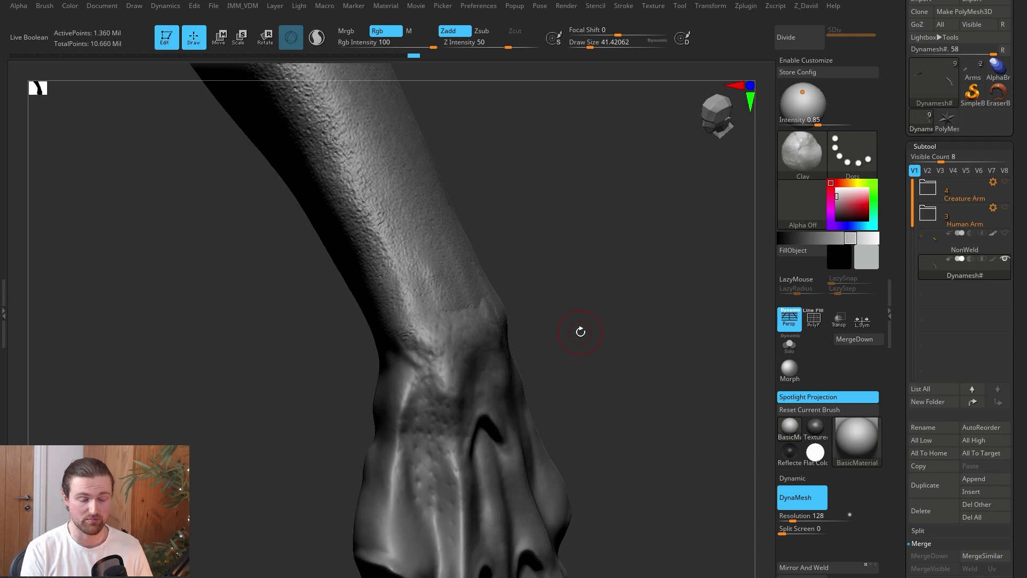
{"action": "left_click", "coordinate": [930, 485]}
{"action": "left_click", "coordinate": [926, 428]}
{"action": "type", "text": "Target"}
{"action": "key", "text": "Return"}
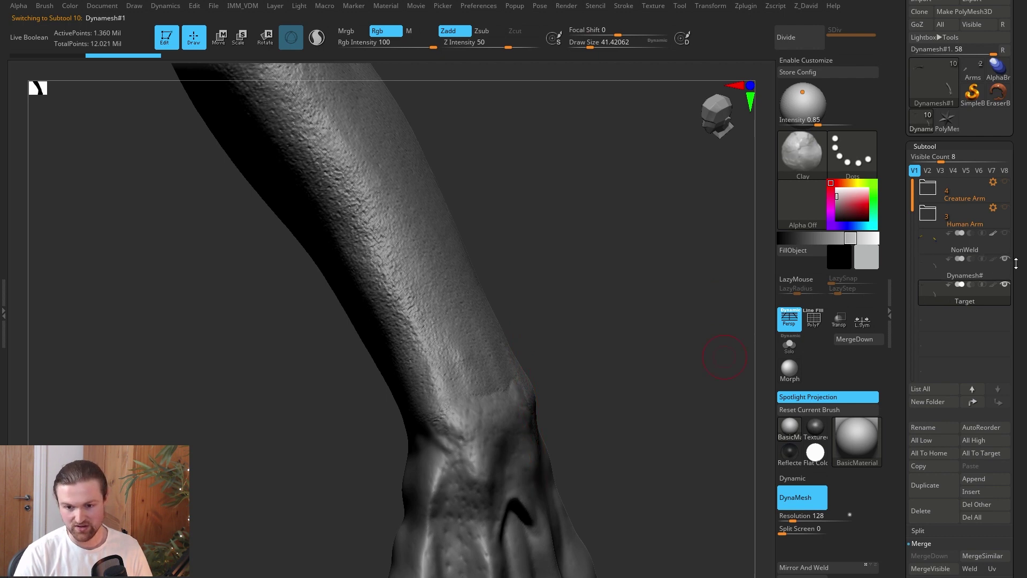
Show the Creature Arm and Human Arm folders alongside the Target subtool and colour Target red.
{"action": "left_click", "coordinate": [971, 221]}
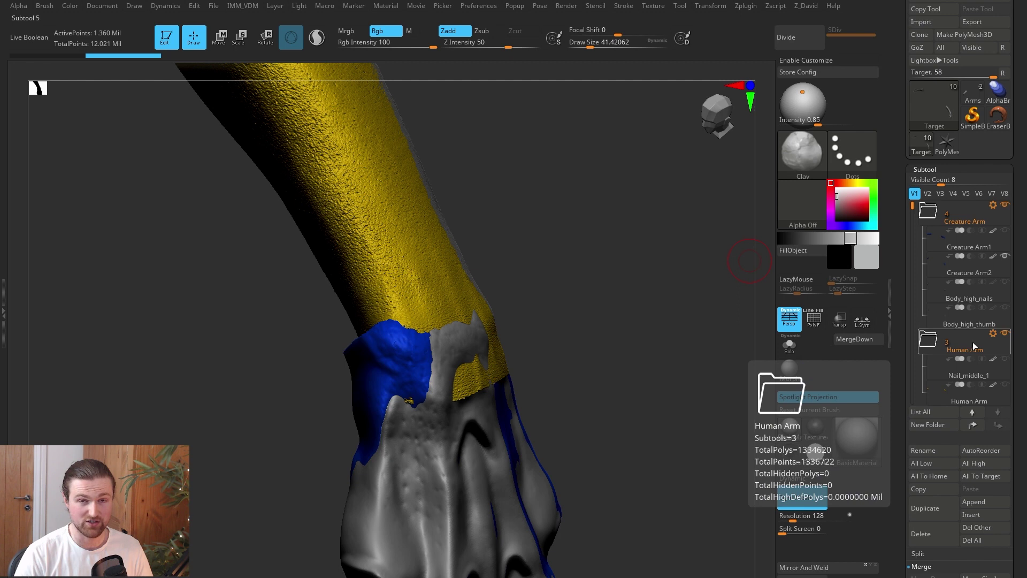
{"action": "left_click", "coordinate": [436, 291], "text": "alt"}
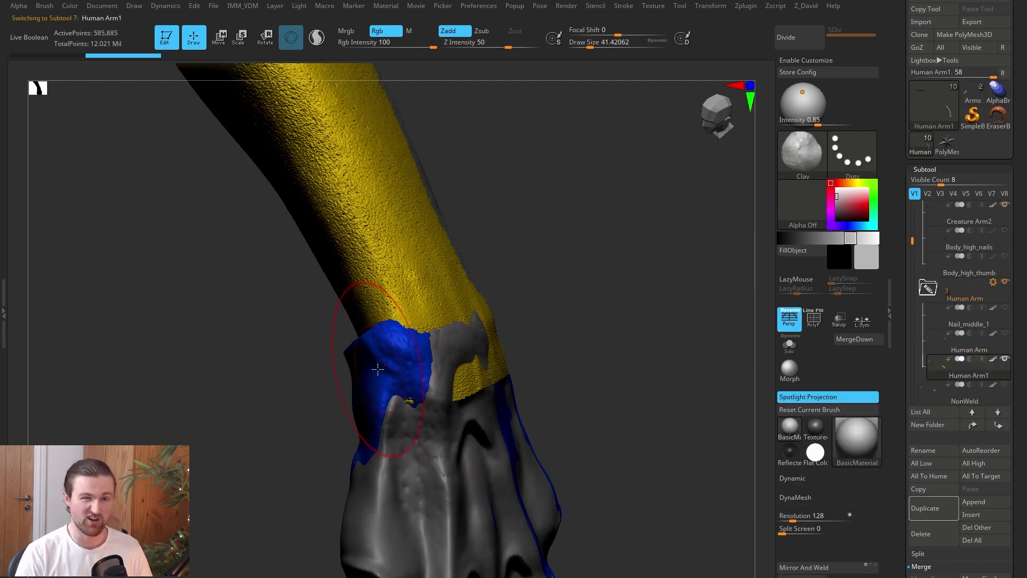
{"action": "left_click", "coordinate": [950, 401]}
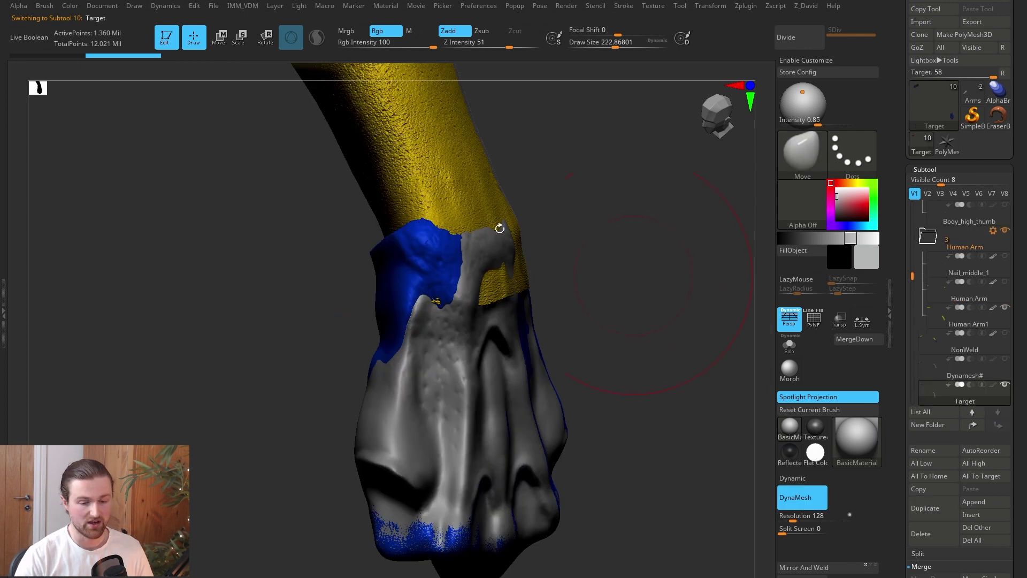
{"action": "left_click", "coordinate": [73, 8]}
{"action": "left_click", "coordinate": [147, 134]}
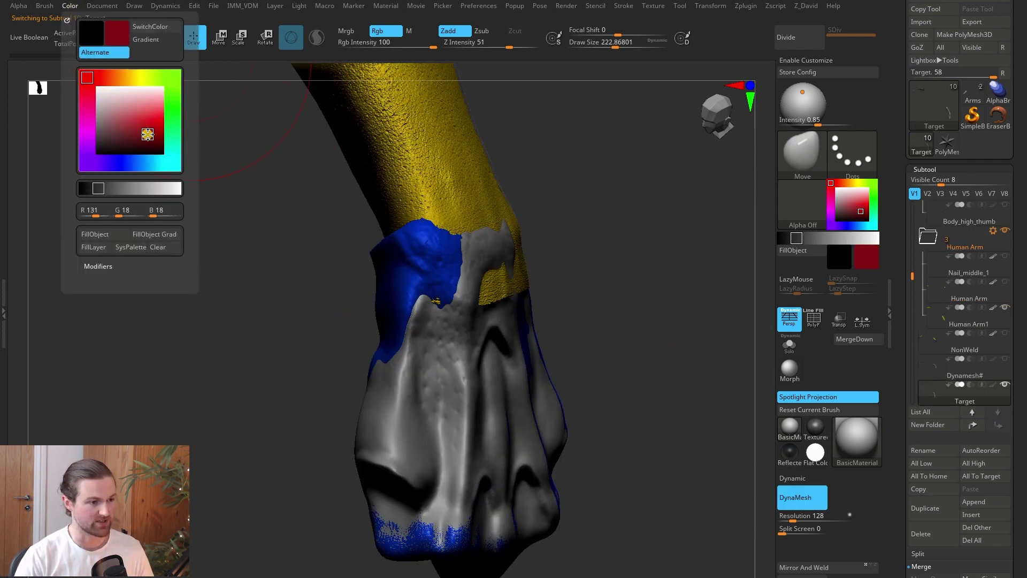
{"action": "left_click", "coordinate": [148, 114]}
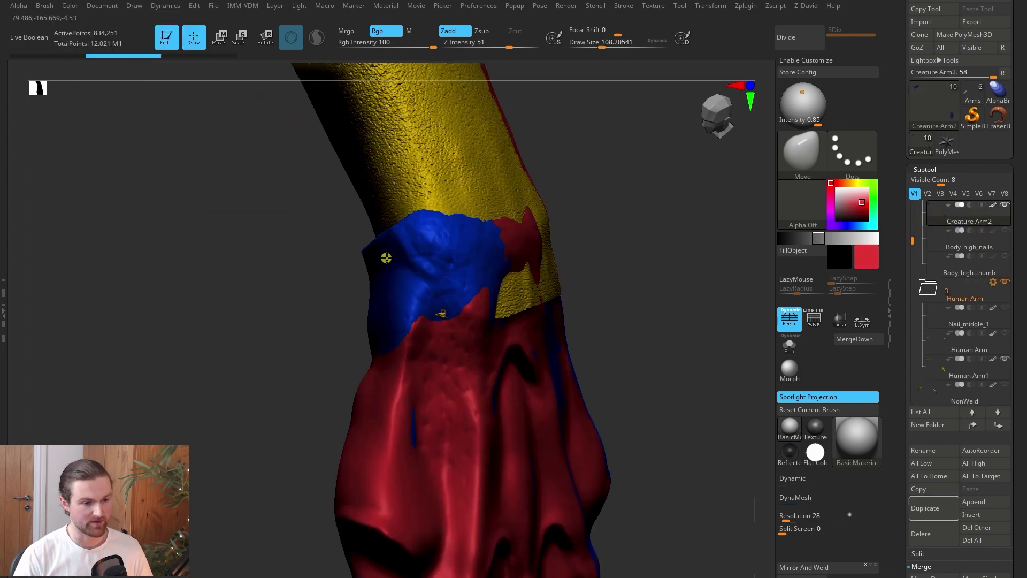
Reshape the wrist end of Creature Arm2 with the Move brush at varying sizes so it follows the red Target surface.
{"action": "left_click_drag", "start_coordinate": [387, 258], "coordinate": [400, 253]}
{"action": "mouse_move", "coordinate": [316, 284]}
{"action": "left_mouse_down"}
{"action": "mouse_move", "coordinate": [367, 284]}
{"action": "mouse_move", "coordinate": [364, 324]}
{"action": "left_mouse_up"}
{"action": "key", "text": "space"}
{"action": "mouse_move", "coordinate": [406, 263]}
{"action": "left_mouse_down"}
{"action": "mouse_move", "coordinate": [419, 263]}
{"action": "mouse_move", "coordinate": [385, 246]}
{"action": "left_mouse_up"}
{"action": "key", "text": "space"}
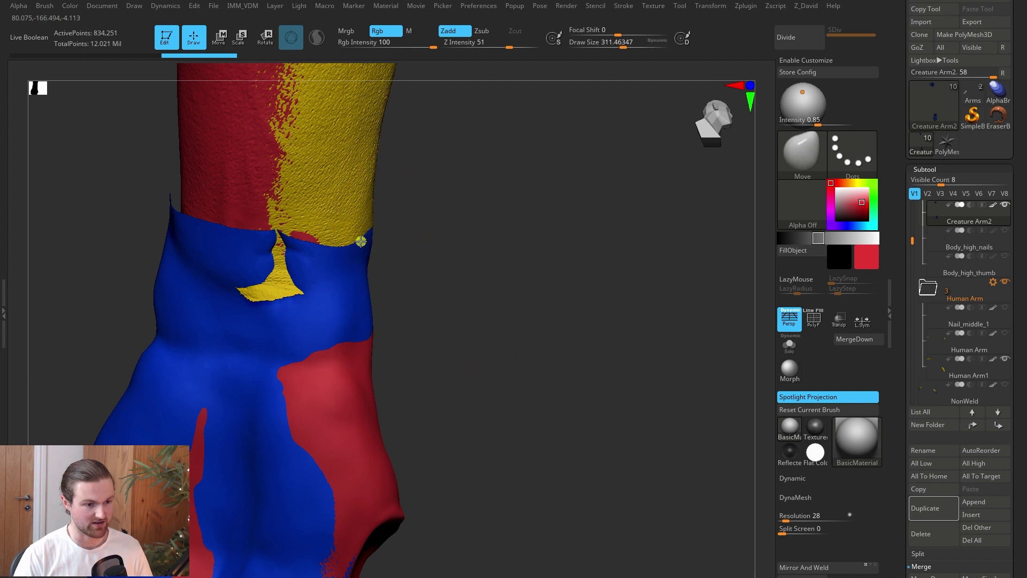
{"action": "mouse_move", "coordinate": [360, 241]}
{"action": "right_mouse_down"}
{"action": "mouse_move", "coordinate": [415, 264]}
{"action": "mouse_move", "coordinate": [467, 255]}
{"action": "right_mouse_up"}
{"action": "key", "text": "space"}
{"action": "left_click_drag", "start_coordinate": [467, 254], "coordinate": [410, 274]}
{"action": "key", "text": "space"}
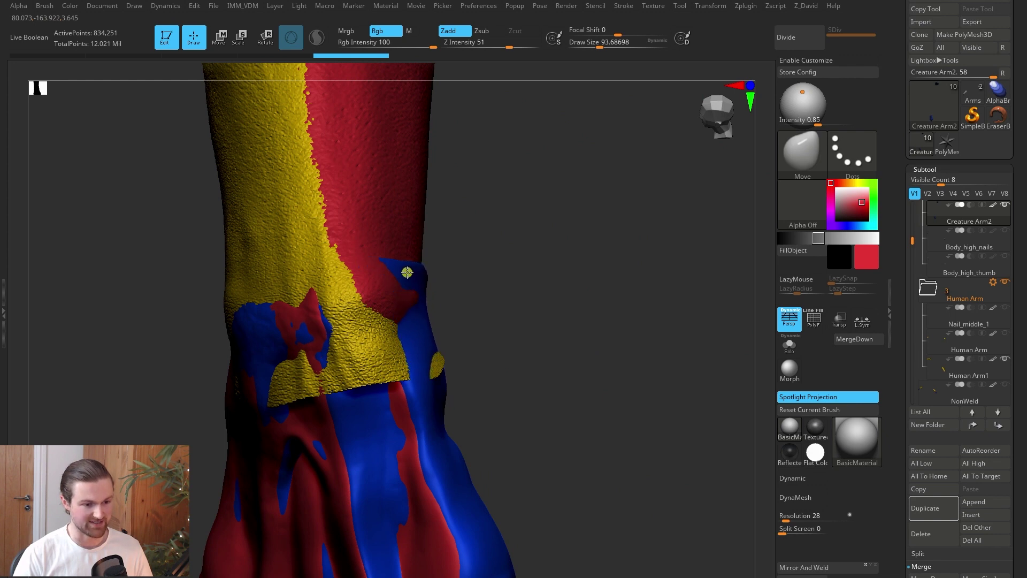
Select Human Arm1 and pull its edge at the side of the wrist outward to the Target surface.
{"action": "mouse_move", "coordinate": [394, 298]}
{"action": "right_mouse_down"}
{"action": "mouse_move", "coordinate": [539, 291]}
{"action": "mouse_move", "coordinate": [562, 268]}
{"action": "mouse_move", "coordinate": [505, 282]}
{"action": "mouse_move", "coordinate": [521, 286]}
{"action": "mouse_move", "coordinate": [408, 297]}
{"action": "right_mouse_up"}
{"action": "left_click", "coordinate": [406, 292], "text": "alt"}
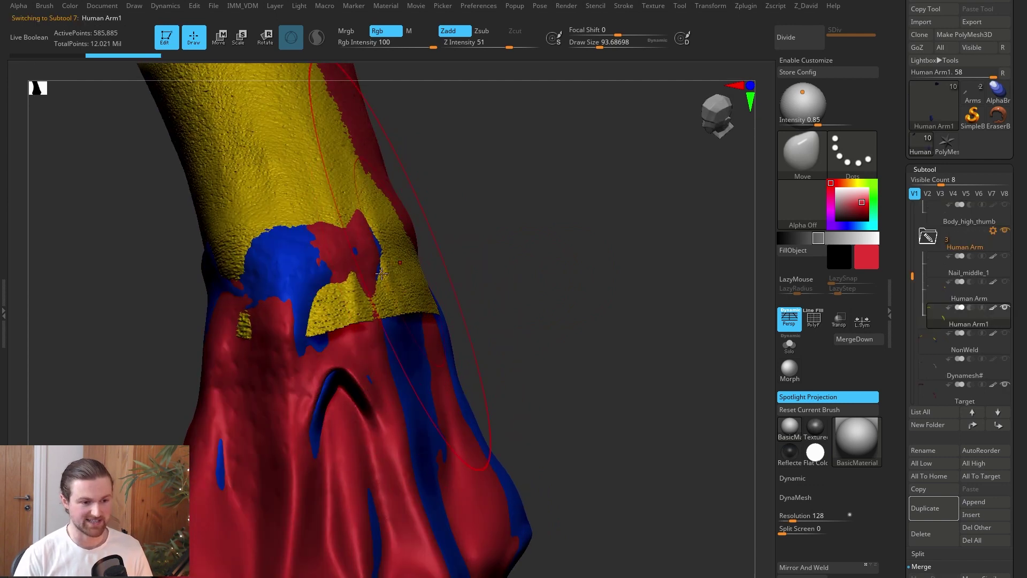
{"action": "mouse_move", "coordinate": [522, 268]}
{"action": "right_mouse_down"}
{"action": "mouse_move", "coordinate": [534, 259]}
{"action": "mouse_move", "coordinate": [527, 265]}
{"action": "right_mouse_up"}
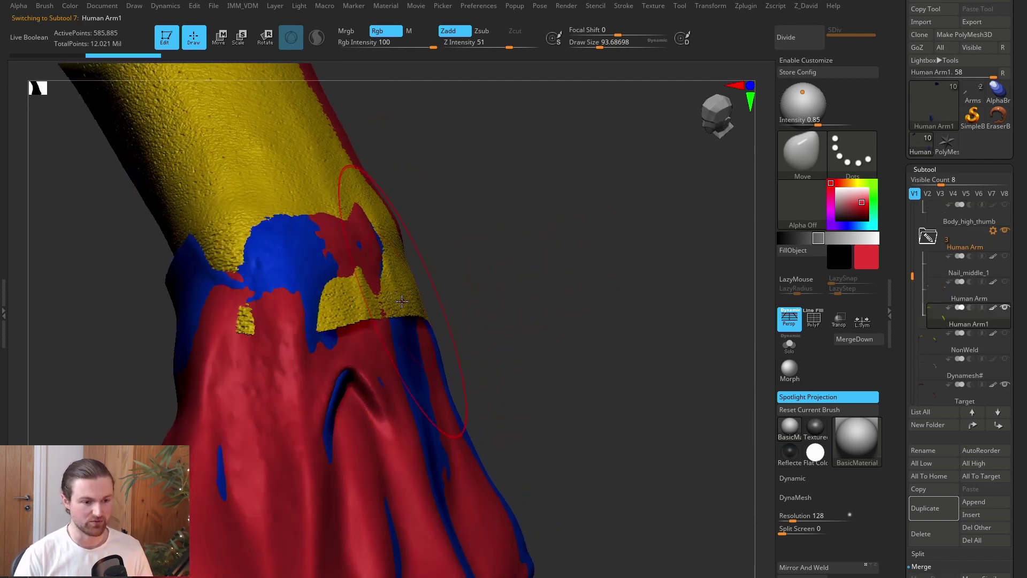
{"action": "mouse_move", "coordinate": [363, 298]}
{"action": "left_mouse_down"}
{"action": "mouse_move", "coordinate": [425, 248]}
{"action": "mouse_move", "coordinate": [427, 327]}
{"action": "mouse_move", "coordinate": [408, 323]}
{"action": "left_mouse_up"}
{"action": "key", "text": "ctrl+z"}
{"action": "left_click_drag", "start_coordinate": [415, 288], "coordinate": [410, 303]}
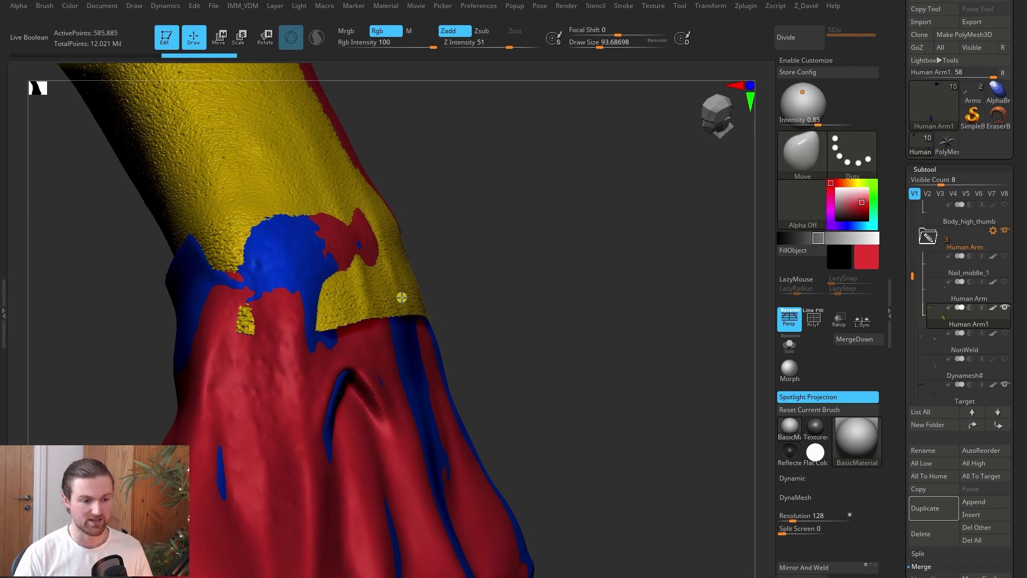
Enlarge the Move brush to about 140 and fit Human Arm1 around the exposed blue patches of the wrist.
{"action": "mouse_move", "coordinate": [499, 289]}
{"action": "left_mouse_down"}
{"action": "mouse_move", "coordinate": [431, 275]}
{"action": "mouse_move", "coordinate": [403, 304]}
{"action": "mouse_move", "coordinate": [430, 315]}
{"action": "left_mouse_up"}
{"action": "key", "text": "space"}
{"action": "mouse_move", "coordinate": [310, 320]}
{"action": "left_mouse_down"}
{"action": "mouse_move", "coordinate": [408, 321]}
{"action": "mouse_move", "coordinate": [394, 316]}
{"action": "left_mouse_up"}
{"action": "key", "text": "space"}
{"action": "mouse_move", "coordinate": [376, 262]}
{"action": "left_mouse_down"}
{"action": "mouse_move", "coordinate": [362, 262]}
{"action": "mouse_move", "coordinate": [351, 238]}
{"action": "left_mouse_up"}
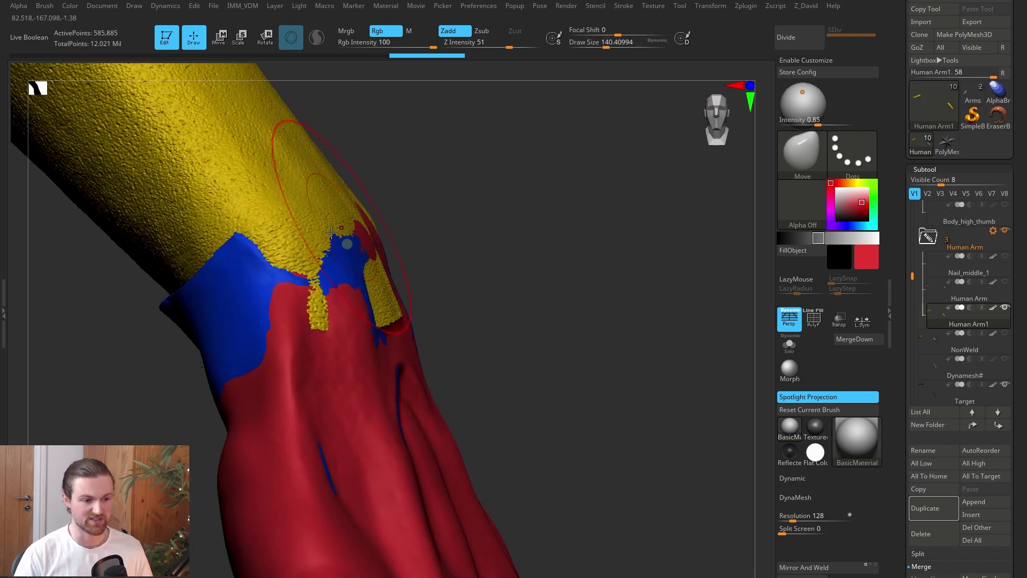
{"action": "right_click_drag", "start_coordinate": [345, 257], "coordinate": [266, 378]}
{"action": "mouse_move", "coordinate": [266, 379]}
{"action": "left_mouse_down"}
{"action": "mouse_move", "coordinate": [211, 394]}
{"action": "mouse_move", "coordinate": [218, 348]}
{"action": "left_mouse_up"}
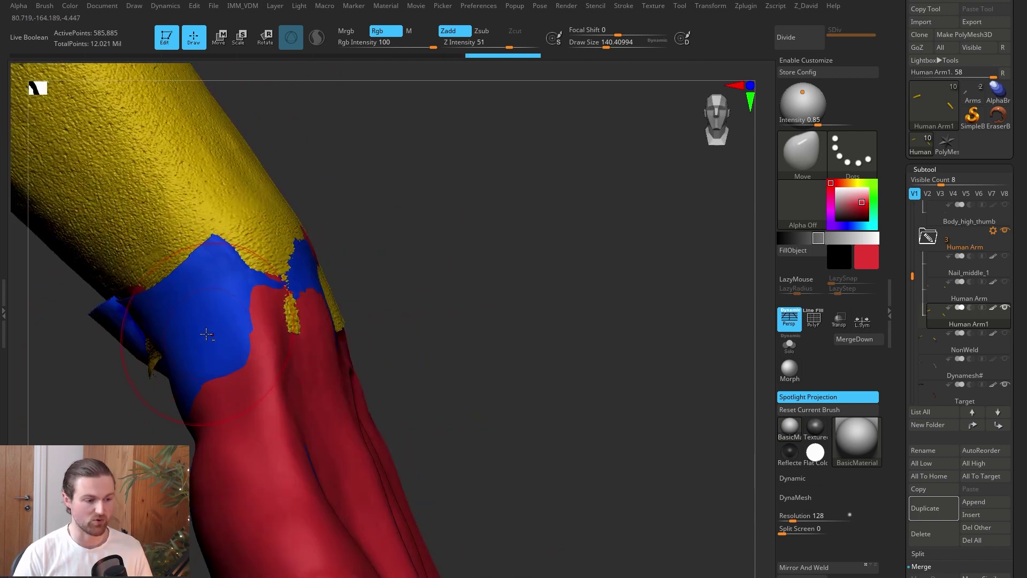
Hide Target and blend the overlap between Human Arm1 and Creature Arm2 around the wrist, using the Move brush at about size 136.
{"action": "left_click", "coordinate": [161, 307], "text": "alt"}
{"action": "left_click_drag", "start_coordinate": [109, 438], "coordinate": [342, 412]}
{"action": "left_click_drag", "start_coordinate": [660, 306], "coordinate": [629, 298]}
{"action": "mouse_move", "coordinate": [701, 326]}
{"action": "left_mouse_down"}
{"action": "mouse_move", "coordinate": [725, 355]}
{"action": "mouse_move", "coordinate": [628, 360]}
{"action": "mouse_move", "coordinate": [558, 266]}
{"action": "mouse_move", "coordinate": [638, 355]}
{"action": "mouse_move", "coordinate": [706, 342]}
{"action": "mouse_move", "coordinate": [391, 326]}
{"action": "mouse_move", "coordinate": [424, 320]}
{"action": "left_mouse_up"}
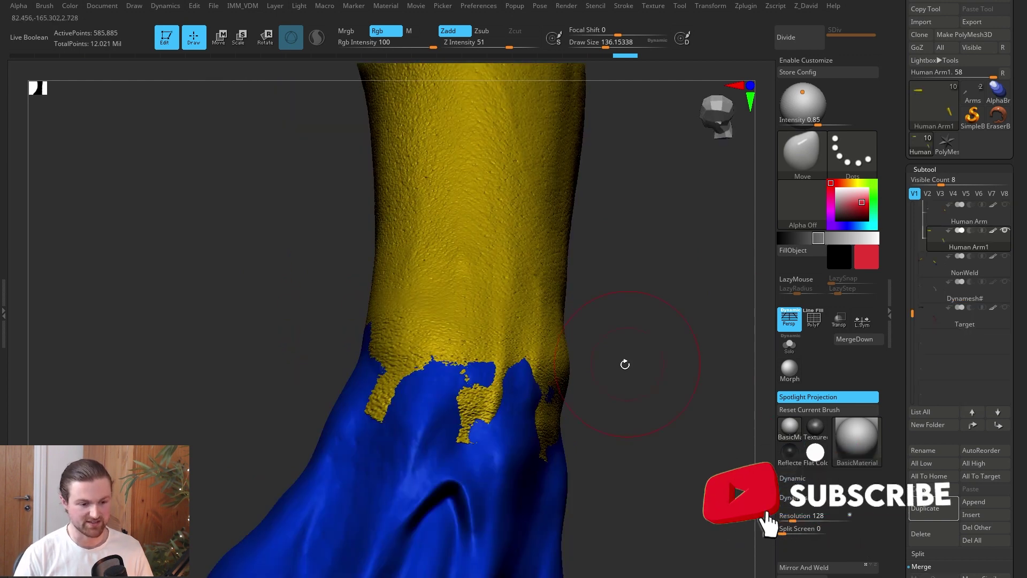
{"action": "left_click_drag", "start_coordinate": [625, 365], "coordinate": [621, 394]}
{"action": "mouse_move", "coordinate": [545, 369]}
{"action": "left_mouse_down"}
{"action": "mouse_move", "coordinate": [560, 353]}
{"action": "mouse_move", "coordinate": [539, 391]}
{"action": "left_mouse_up"}
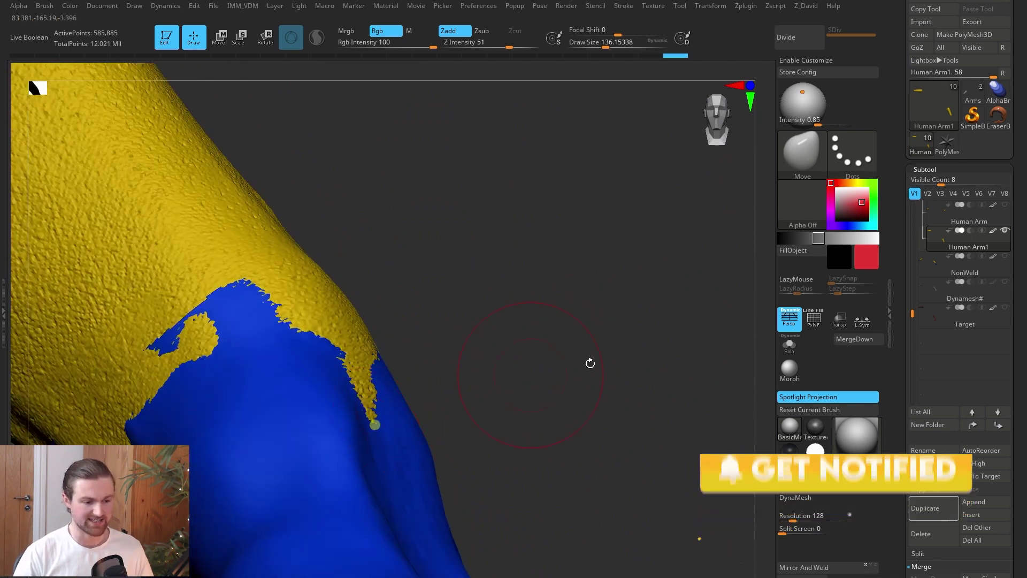
Reduce the Move brush to about 68 and refine the small overlap areas along the Human Arm1 wrist edge.
{"action": "mouse_move", "coordinate": [608, 360]}
{"action": "left_mouse_down"}
{"action": "mouse_move", "coordinate": [550, 360]}
{"action": "mouse_move", "coordinate": [540, 375]}
{"action": "mouse_move", "coordinate": [527, 481]}
{"action": "left_mouse_up"}
{"action": "key", "text": "space"}
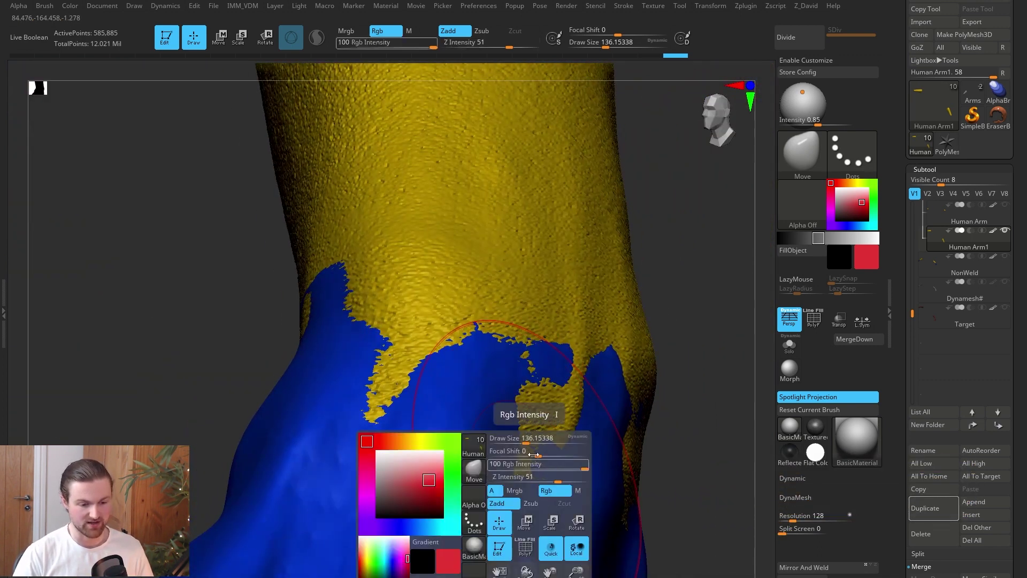
{"action": "left_click_drag", "start_coordinate": [524, 437], "coordinate": [515, 437]}
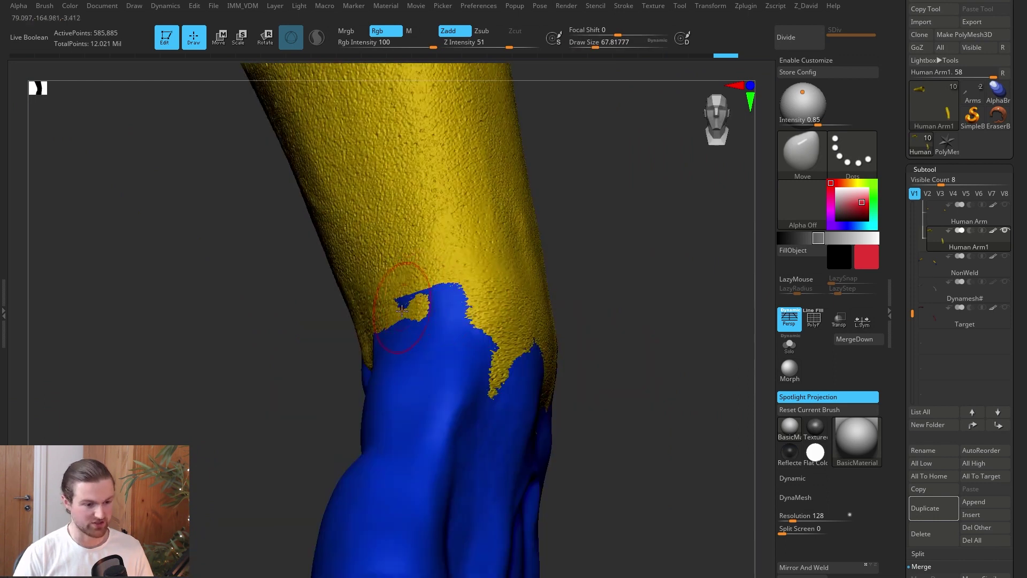
{"action": "mouse_move", "coordinate": [644, 285]}
{"action": "left_mouse_down"}
{"action": "mouse_move", "coordinate": [671, 295]}
{"action": "mouse_move", "coordinate": [617, 296]}
{"action": "mouse_move", "coordinate": [672, 308]}
{"action": "left_mouse_up"}
{"action": "key", "text": "space"}
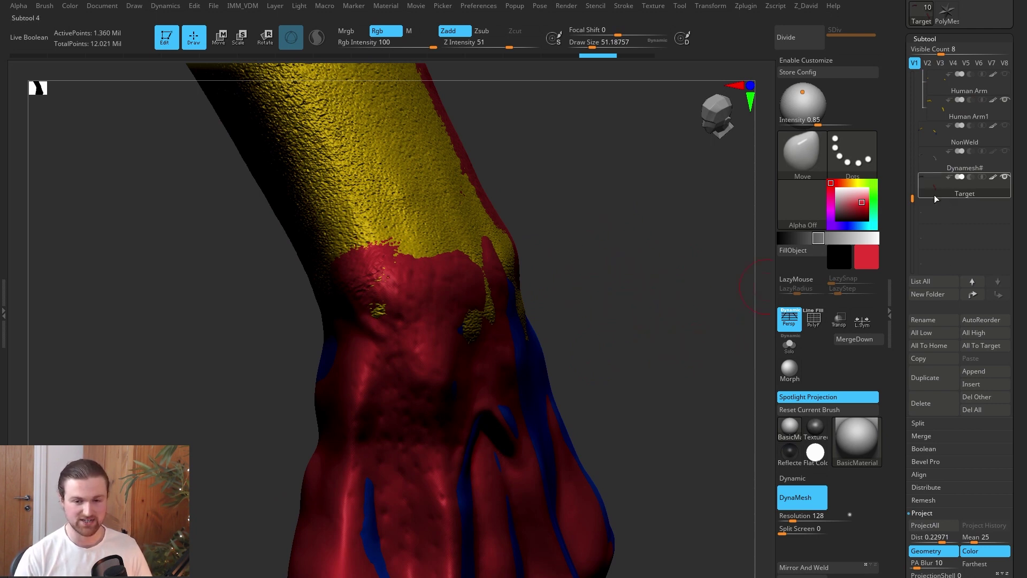
Select Target and, with transparency on, fit its wrist surface to the source arms using the Move brush at about size 68.
{"action": "left_click", "coordinate": [839, 321]}
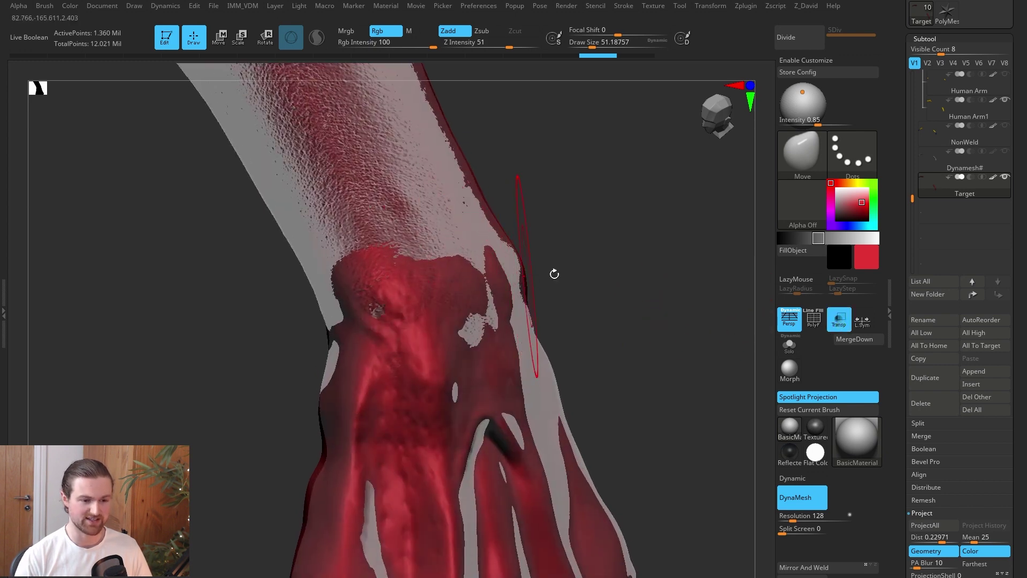
{"action": "mouse_move", "coordinate": [600, 252]}
{"action": "left_mouse_down"}
{"action": "mouse_move", "coordinate": [566, 268]}
{"action": "mouse_move", "coordinate": [604, 271]}
{"action": "left_mouse_up"}
{"action": "key", "text": "space"}
{"action": "key", "text": "space"}
{"action": "left_click_drag", "start_coordinate": [521, 318], "coordinate": [500, 318]}
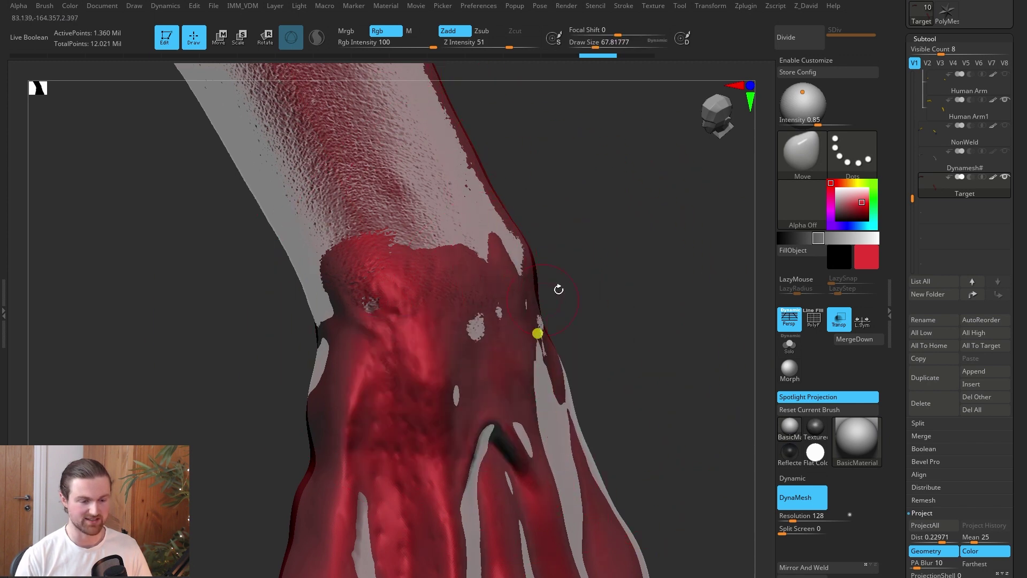
{"action": "mouse_move", "coordinate": [580, 278]}
{"action": "left_mouse_down"}
{"action": "mouse_move", "coordinate": [605, 275]}
{"action": "mouse_move", "coordinate": [455, 202]}
{"action": "left_mouse_up"}
{"action": "left_click_drag", "start_coordinate": [628, 230], "coordinate": [577, 265]}
{"action": "left_click_drag", "start_coordinate": [409, 278], "coordinate": [408, 279]}
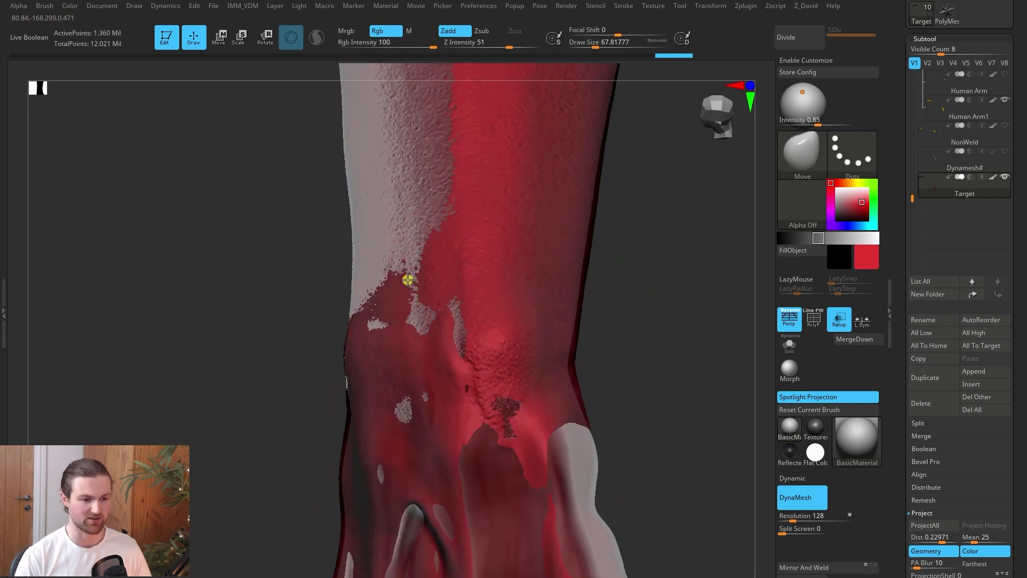
{"action": "left_click_drag", "start_coordinate": [638, 291], "coordinate": [172, 327]}
{"action": "left_click_drag", "start_coordinate": [487, 248], "coordinate": [358, 230]}
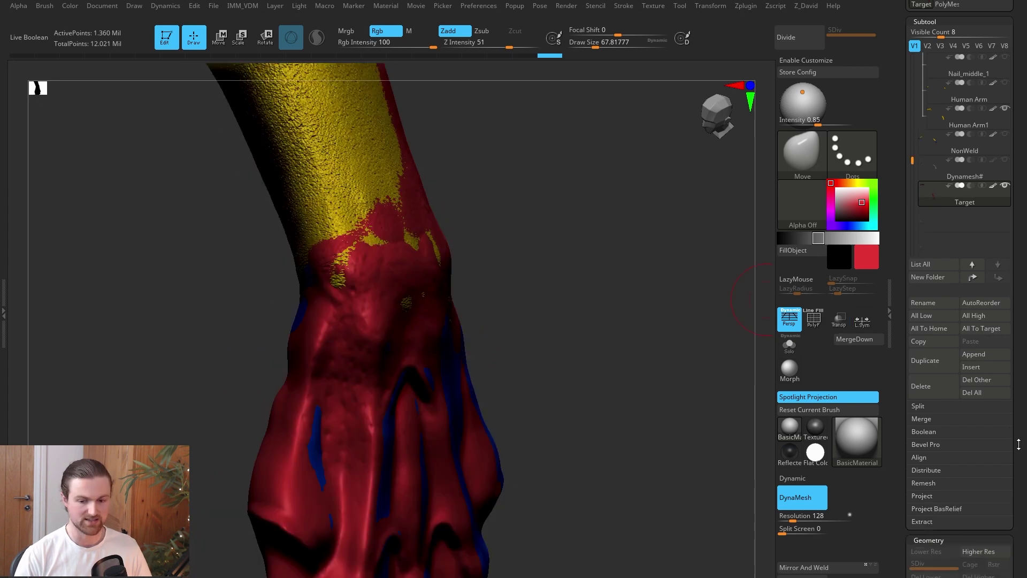
Expand the Target subtool's projection settings and set the projection distance to 0.21316.
{"action": "left_click_drag", "start_coordinate": [1018, 444], "coordinate": [1010, 431]}
{"action": "left_click", "coordinate": [922, 482]}
{"action": "left_click_drag", "start_coordinate": [925, 484], "coordinate": [918, 351]}
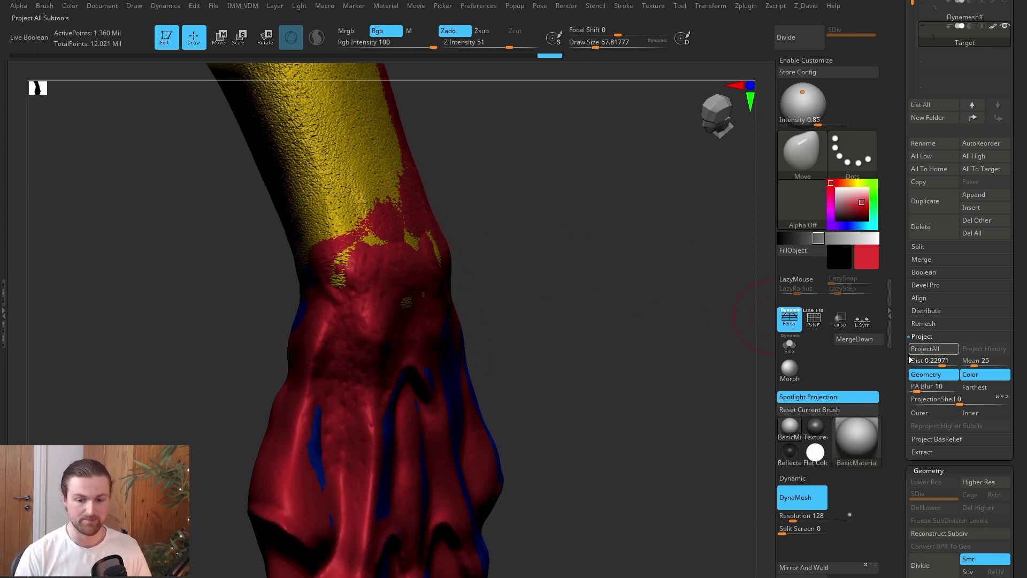
{"action": "left_click_drag", "start_coordinate": [917, 362], "coordinate": [941, 364]}
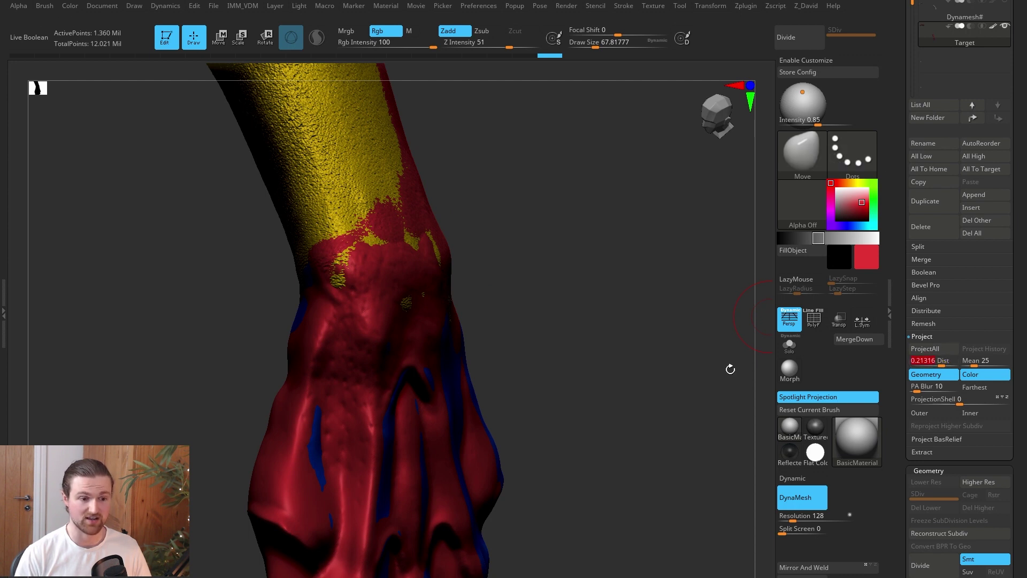
Check which source arms are visible and project all their detail and colour onto the Target subtool.
{"action": "left_click_drag", "start_coordinate": [635, 355], "coordinate": [615, 460], "text": "alt"}
{"action": "left_click_drag", "start_coordinate": [913, 130], "coordinate": [916, 180]}
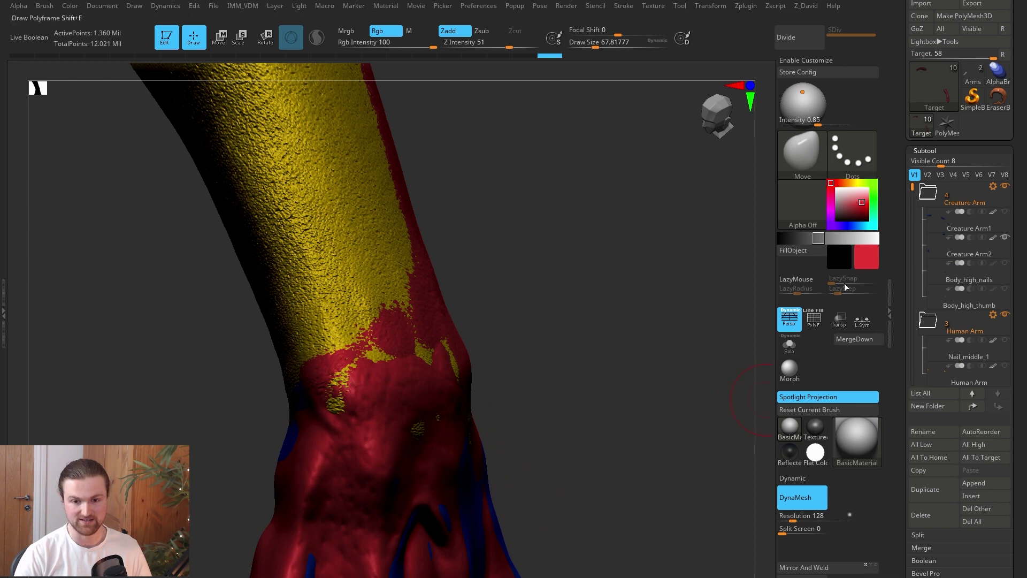
{"action": "scroll", "coordinate": [995, 214], "scroll_direction": "down", "scroll_amount": 2}
{"action": "mouse_move", "coordinate": [1006, 210]}
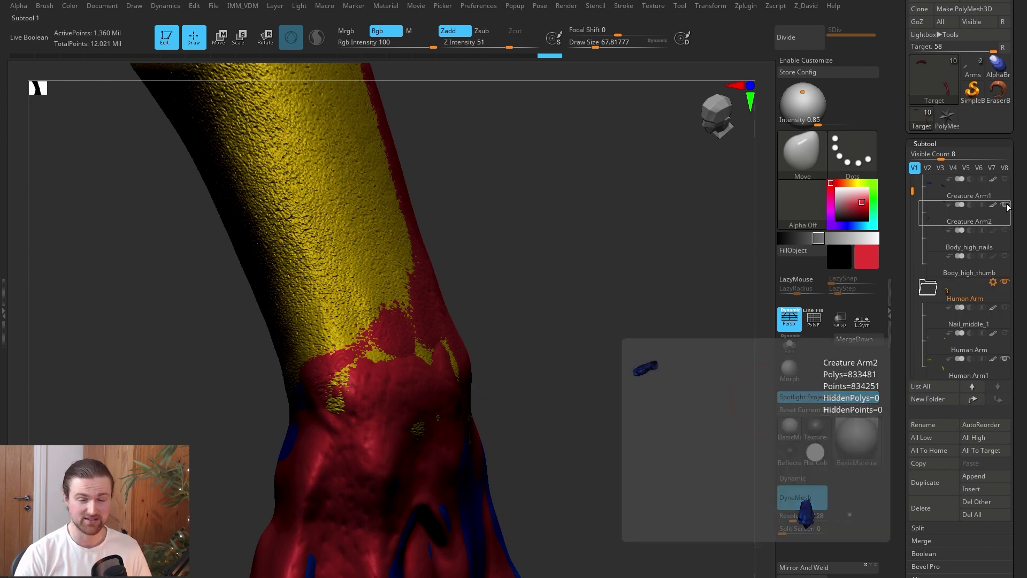
{"action": "scroll", "coordinate": [963, 198], "scroll_direction": "down", "scroll_amount": 5}
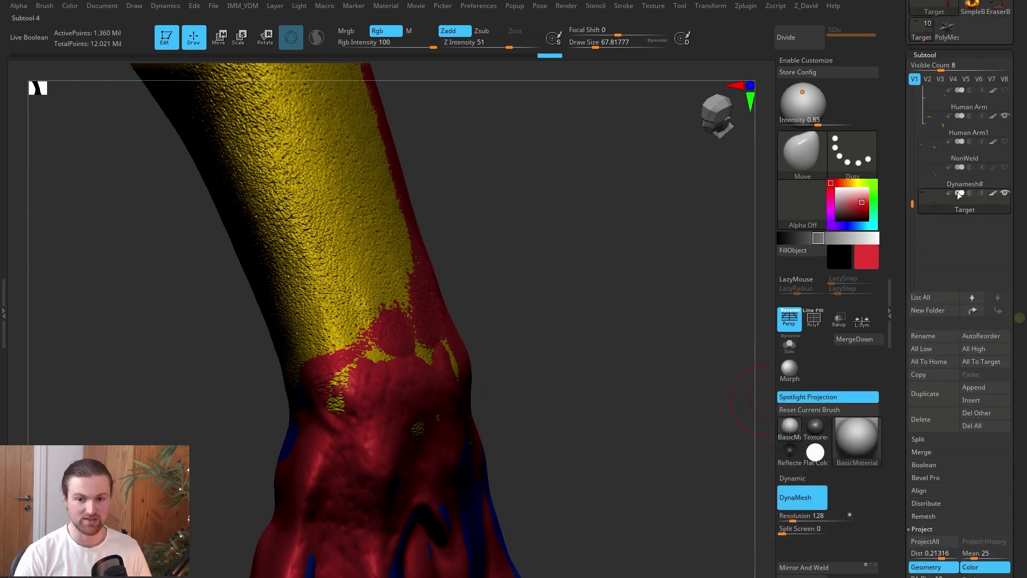
{"action": "left_click", "coordinate": [942, 206]}
{"action": "scroll", "coordinate": [977, 234], "scroll_direction": "down", "scroll_amount": 1}
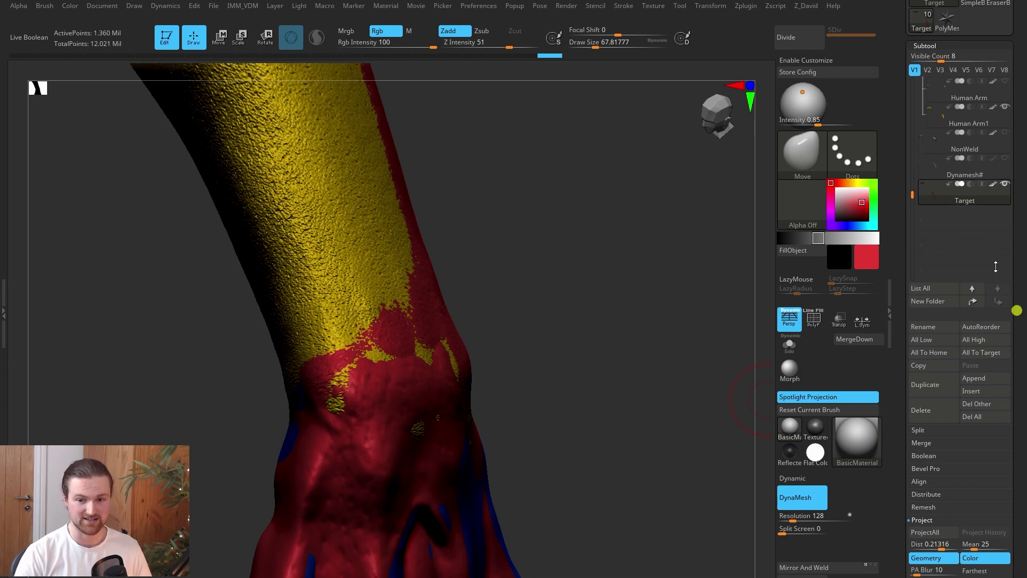
{"action": "left_click", "coordinate": [915, 532]}
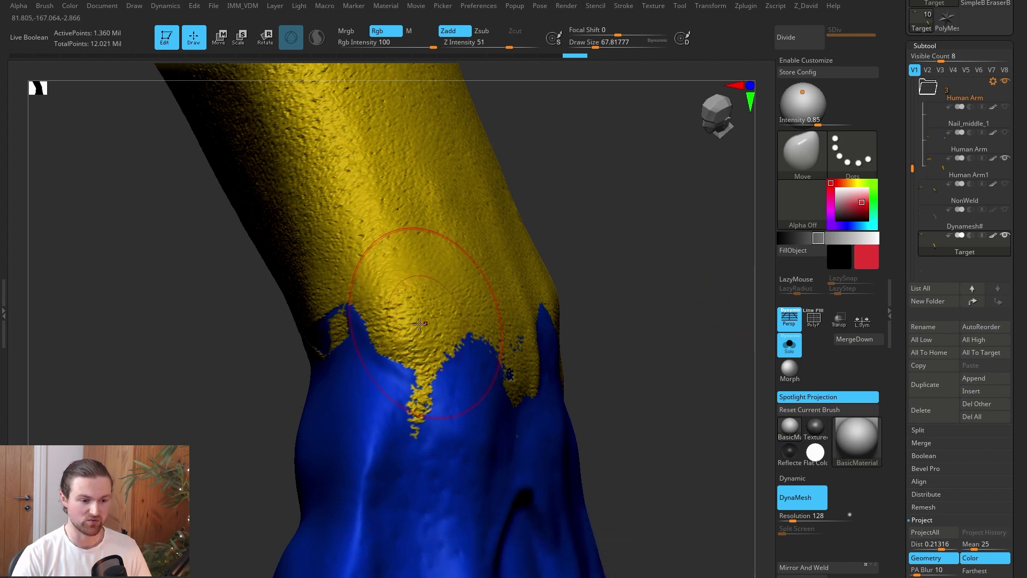
Inspect the projected wrist with Target isolated and turn off Target's polypaint display.
{"action": "left_click_drag", "start_coordinate": [665, 377], "coordinate": [628, 378]}
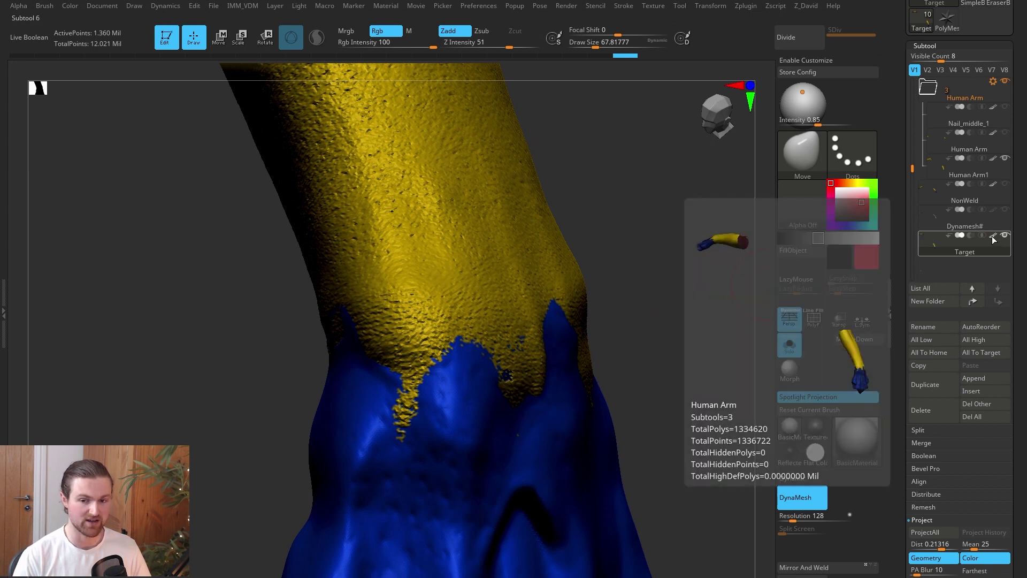
{"action": "left_click", "coordinate": [993, 237]}
{"action": "left_click_drag", "start_coordinate": [684, 364], "coordinate": [662, 254], "text": "alt"}
Try smoothing the projected skin detail across the front wrist seam with the Smooth brush at about size 54.
{"action": "key", "text": "space"}
{"action": "mouse_move", "coordinate": [471, 263]}
{"action": "left_mouse_down", "text": "shift"}
{"action": "mouse_move", "coordinate": [441, 214]}
{"action": "mouse_move", "coordinate": [382, 267]}
{"action": "left_mouse_up", "text": "shift"}
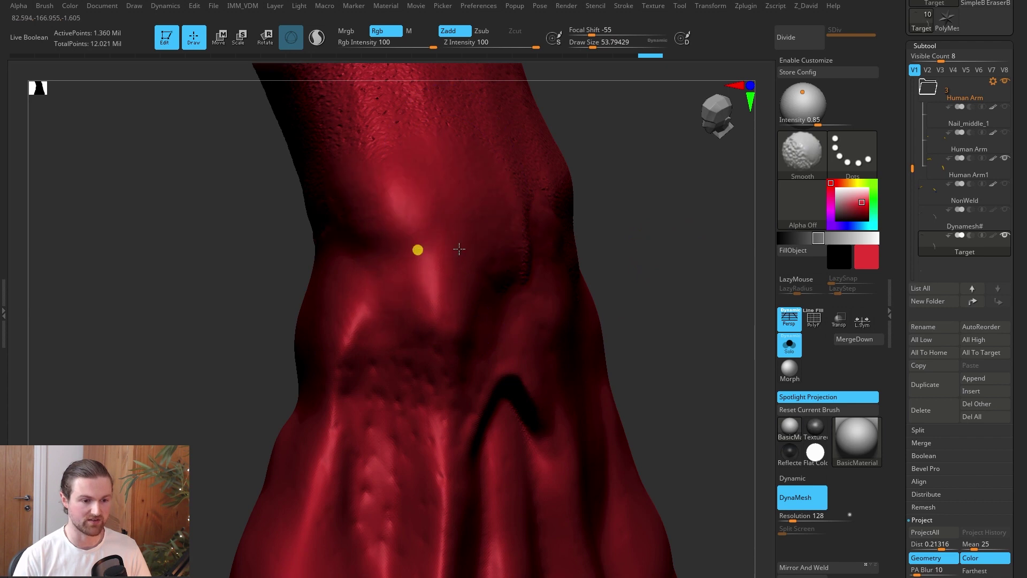
{"action": "left_click_drag", "start_coordinate": [519, 260], "coordinate": [505, 242], "text": "shift"}
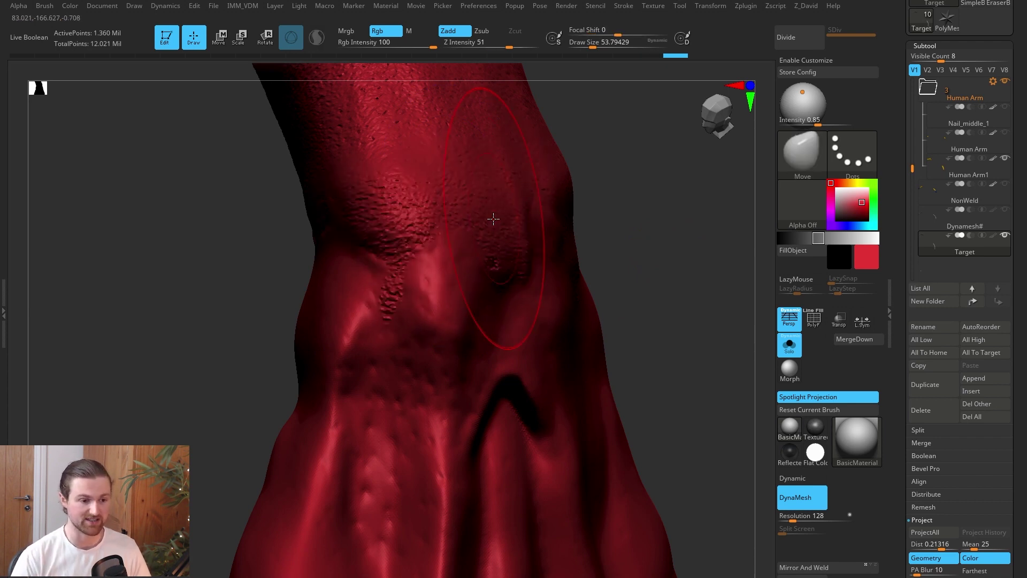
Smooth the torn projection ridges along the seam on the opposite side of the wrist.
{"action": "left_click_drag", "start_coordinate": [668, 286], "coordinate": [574, 296]}
{"action": "key", "text": "shift"}
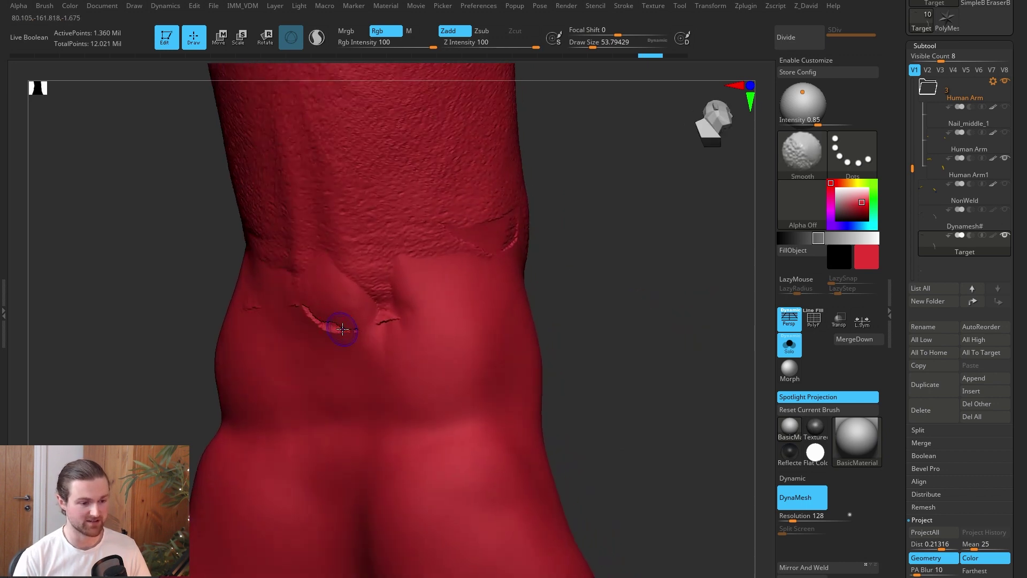
{"action": "left_click_drag", "start_coordinate": [305, 310], "coordinate": [288, 304], "text": "shift"}
{"action": "left_click_drag", "start_coordinate": [379, 327], "coordinate": [384, 325], "text": "shift"}
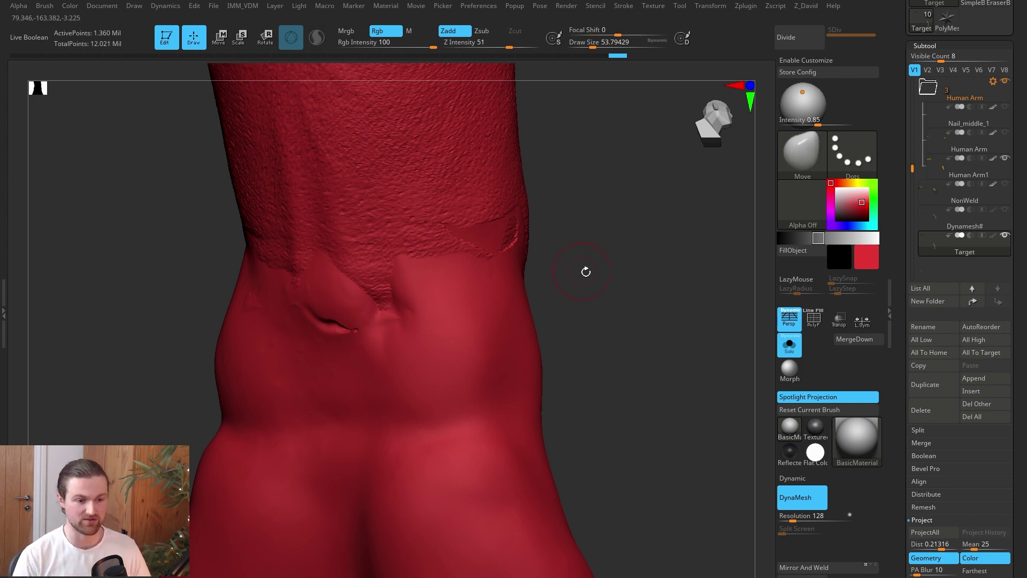
Choose the XTractorDragRect brush for the wrist seam and set the active colour to light grey.
{"action": "left_click_drag", "start_coordinate": [587, 273], "coordinate": [375, 348]}
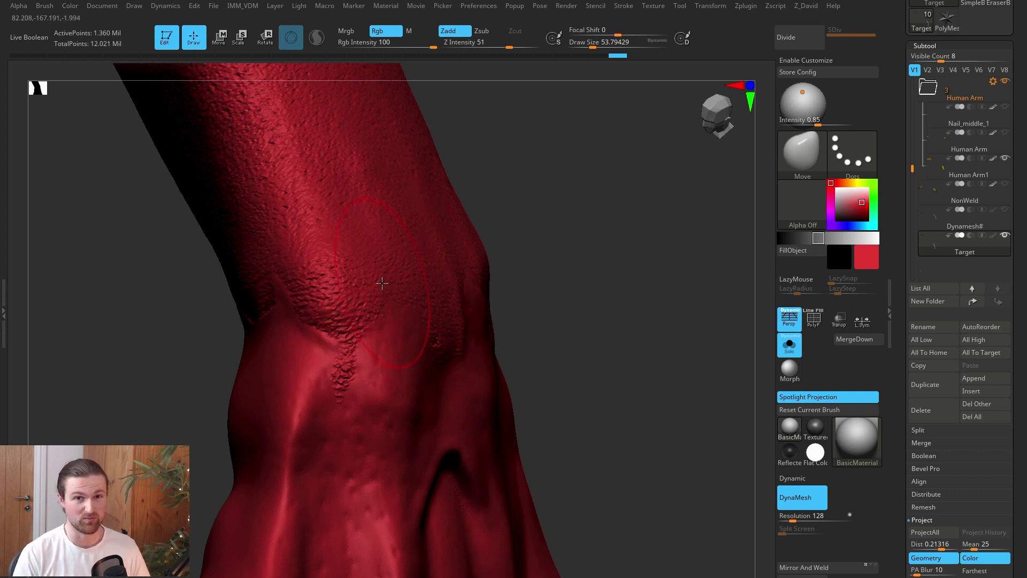
{"action": "left_click_drag", "start_coordinate": [529, 245], "coordinate": [564, 235]}
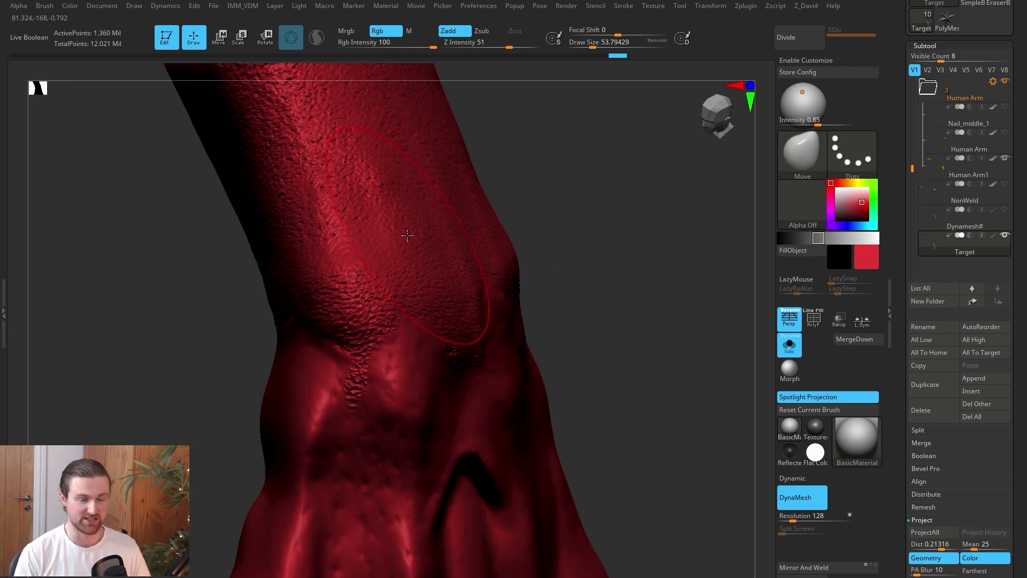
{"action": "left_click_drag", "start_coordinate": [611, 170], "coordinate": [643, 167]}
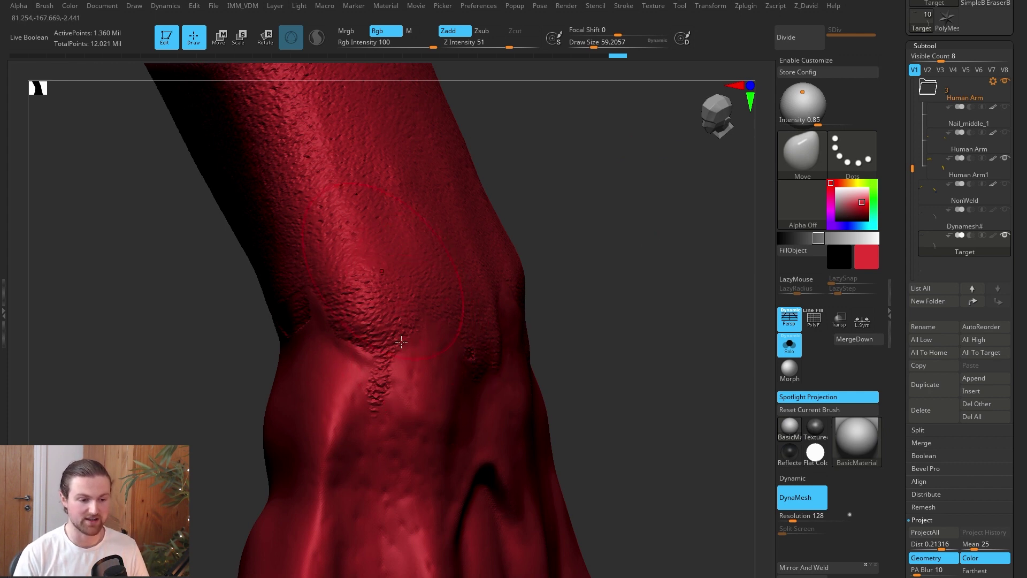
{"action": "left_click_drag", "start_coordinate": [706, 255], "coordinate": [687, 256]}
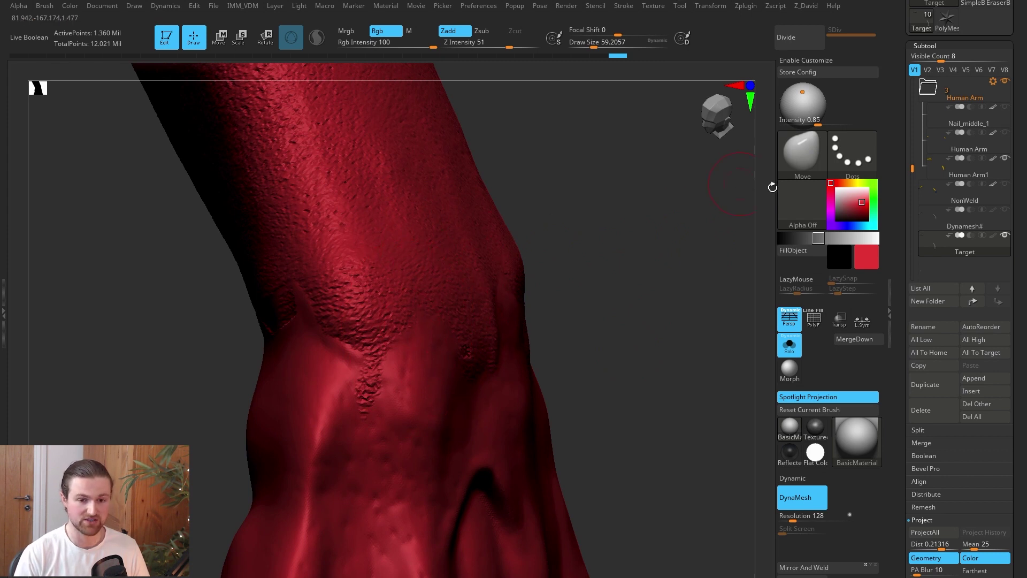
{"action": "left_click", "coordinate": [802, 160]}
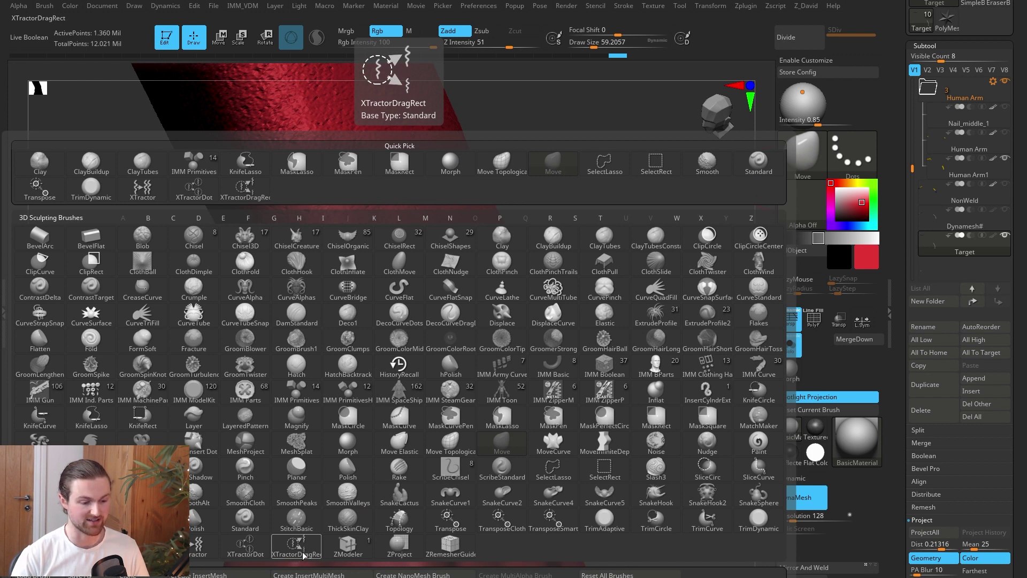
{"action": "left_click", "coordinate": [306, 554]}
{"action": "left_click", "coordinate": [850, 240]}
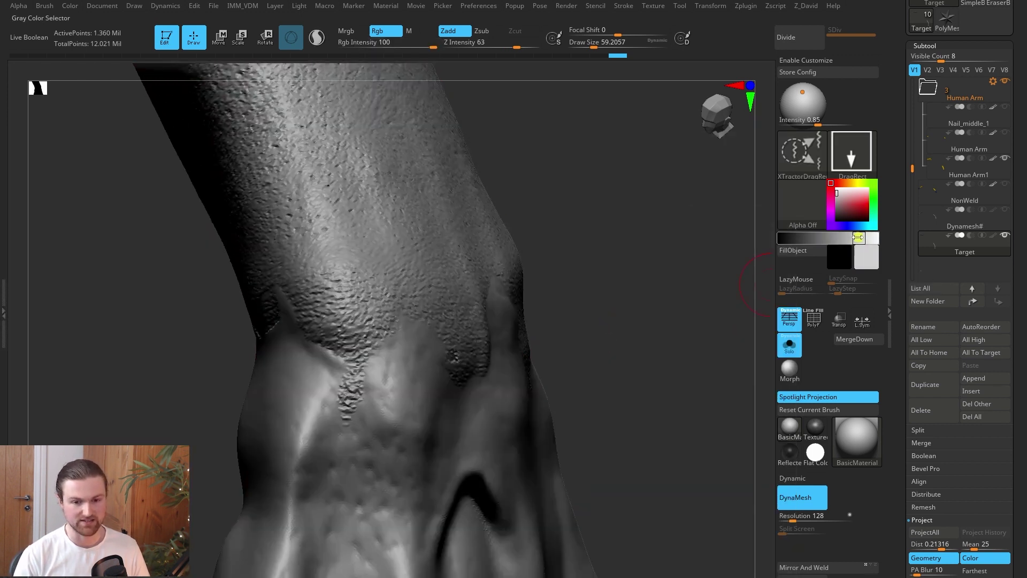
Capture the forearm's skin texture as the brush alpha at a draw size of about 35.
{"action": "mouse_move", "coordinate": [663, 308]}
{"action": "left_mouse_down", "text": "alt"}
{"action": "mouse_move", "coordinate": [625, 367]}
{"action": "mouse_move", "coordinate": [643, 395]}
{"action": "mouse_move", "coordinate": [667, 350]}
{"action": "mouse_move", "coordinate": [664, 379]}
{"action": "left_mouse_up", "text": "alt"}
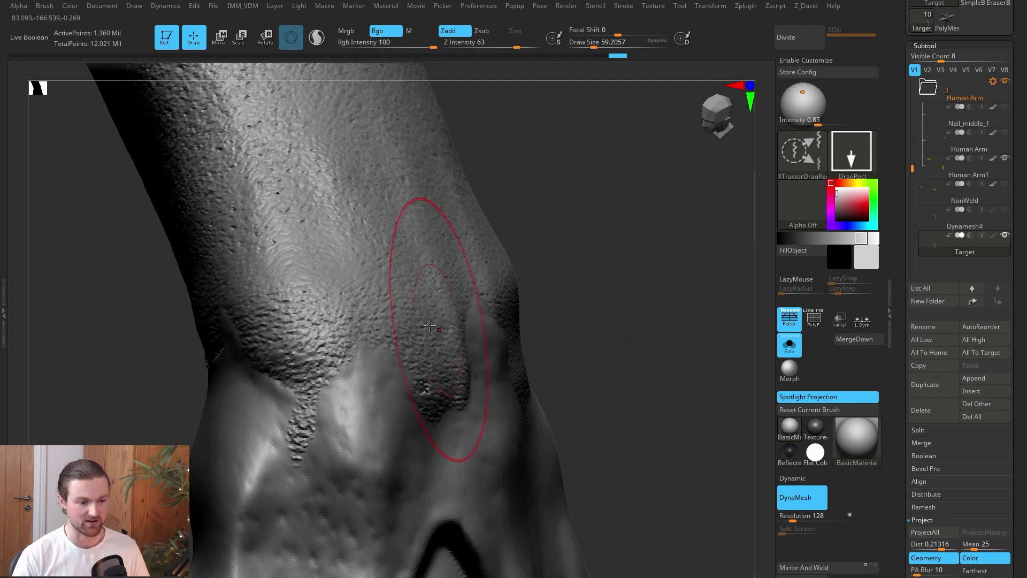
{"action": "key", "text": "g"}
{"action": "key", "text": "bracketleft"}
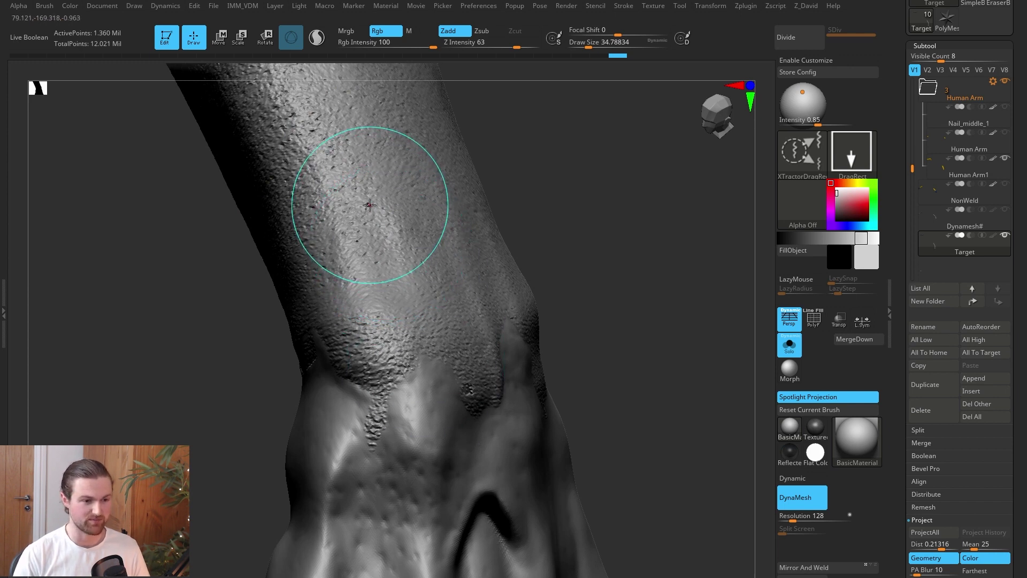
{"action": "mouse_move", "coordinate": [374, 206]}
{"action": "left_mouse_down"}
{"action": "mouse_move", "coordinate": [392, 266]}
{"action": "mouse_move", "coordinate": [390, 251]}
{"action": "left_mouse_up"}
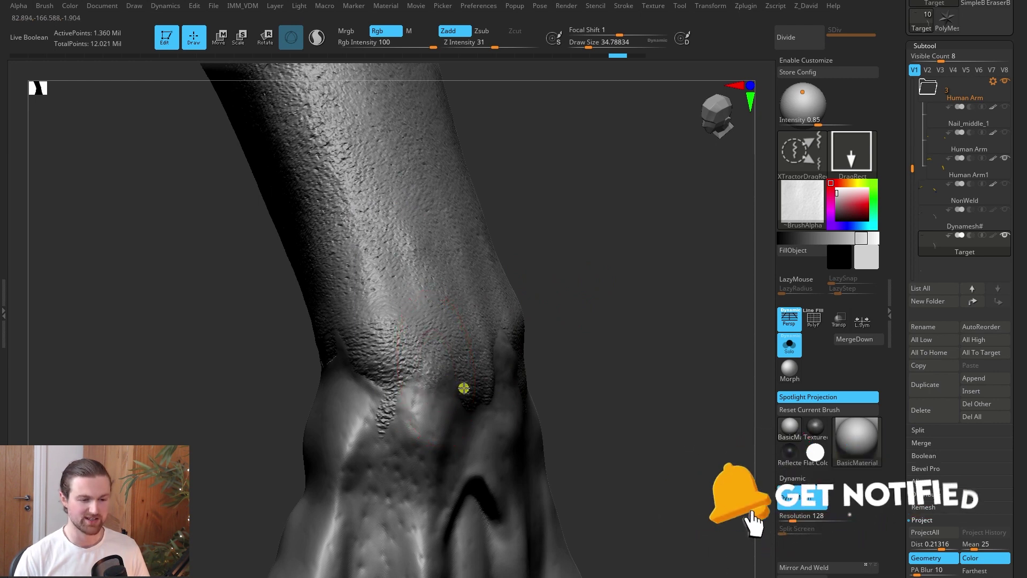
Stamp the captured skin texture across the wrist seam at Z Intensity 31, reducing the draw size to about 22.
{"action": "key", "text": "ctrl+shift+z"}
{"action": "left_click_drag", "start_coordinate": [591, 341], "coordinate": [568, 343]}
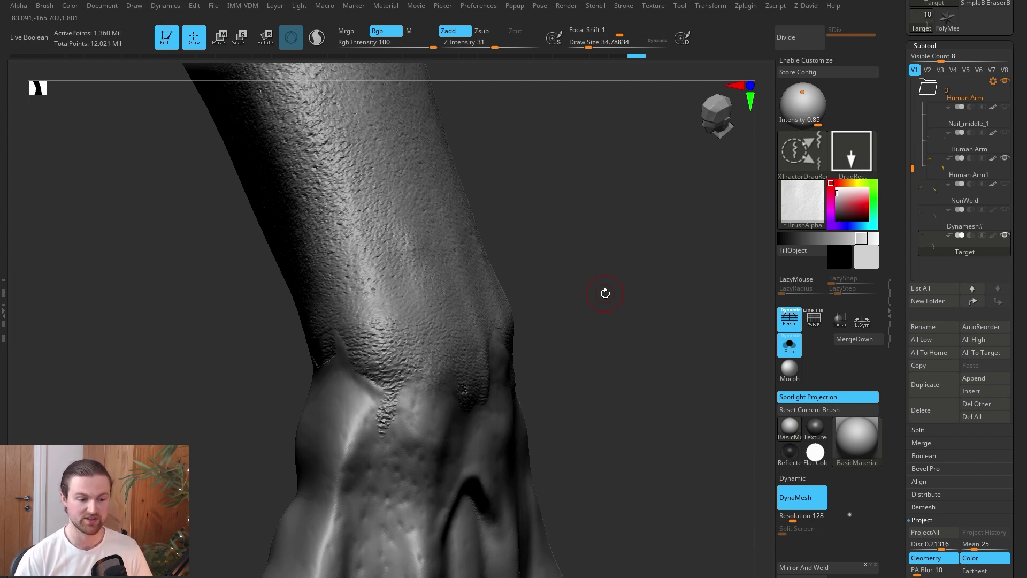
{"action": "mouse_move", "coordinate": [562, 300]}
{"action": "left_mouse_down"}
{"action": "mouse_move", "coordinate": [636, 328]}
{"action": "mouse_move", "coordinate": [647, 319]}
{"action": "left_mouse_up"}
{"action": "right_click_drag", "start_coordinate": [464, 374], "coordinate": [465, 370]}
{"action": "left_click_drag", "start_coordinate": [595, 351], "coordinate": [632, 350]}
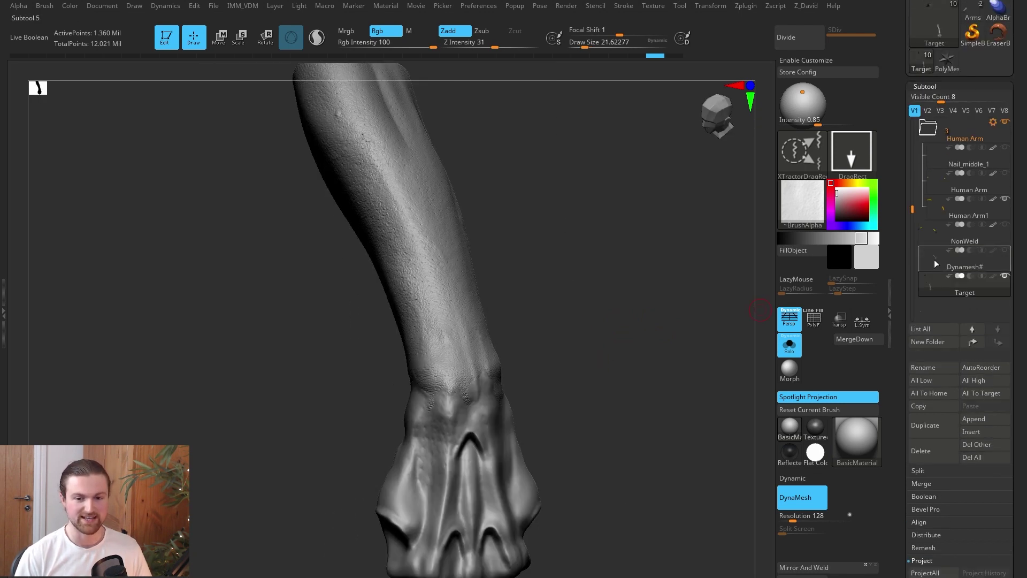
Turn off Solo and show the Body_high_nails and Body_high_thumb subtools to review the combined arm and hand.
{"action": "left_click", "coordinate": [933, 262]}
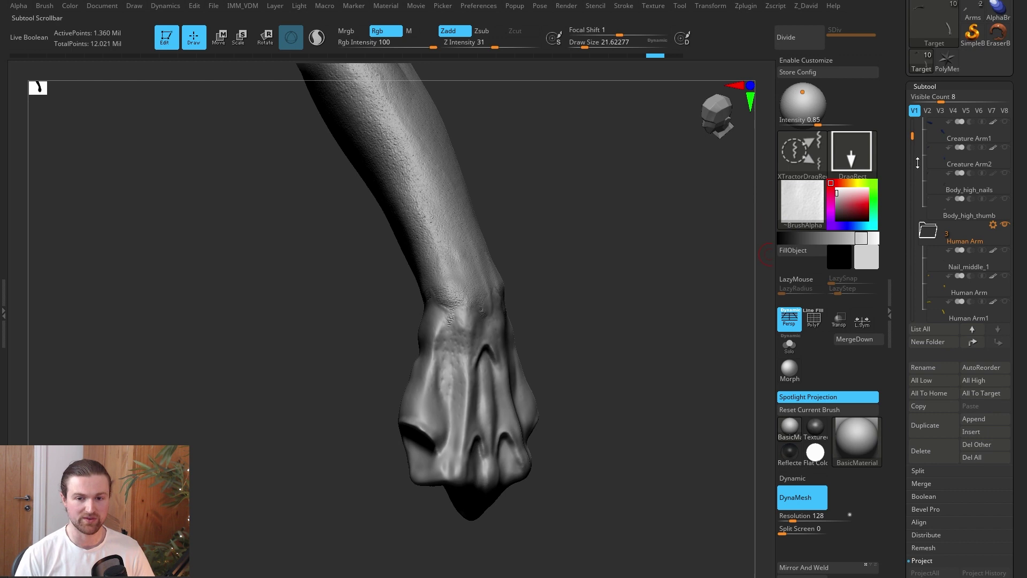
{"action": "left_click_drag", "start_coordinate": [913, 134], "coordinate": [916, 150]}
{"action": "left_click", "coordinate": [1005, 175]}
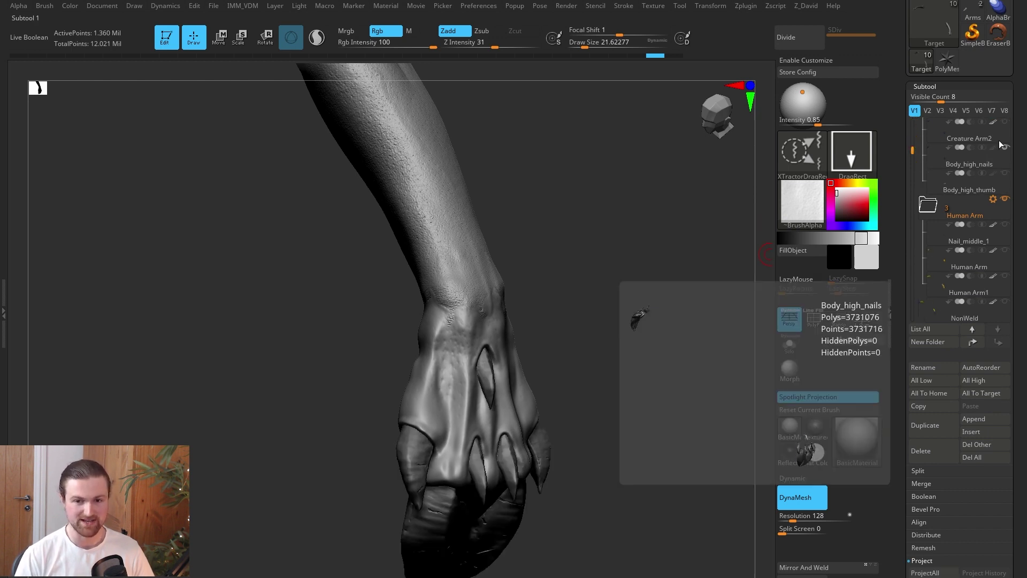
{"action": "left_click", "coordinate": [1006, 175]}
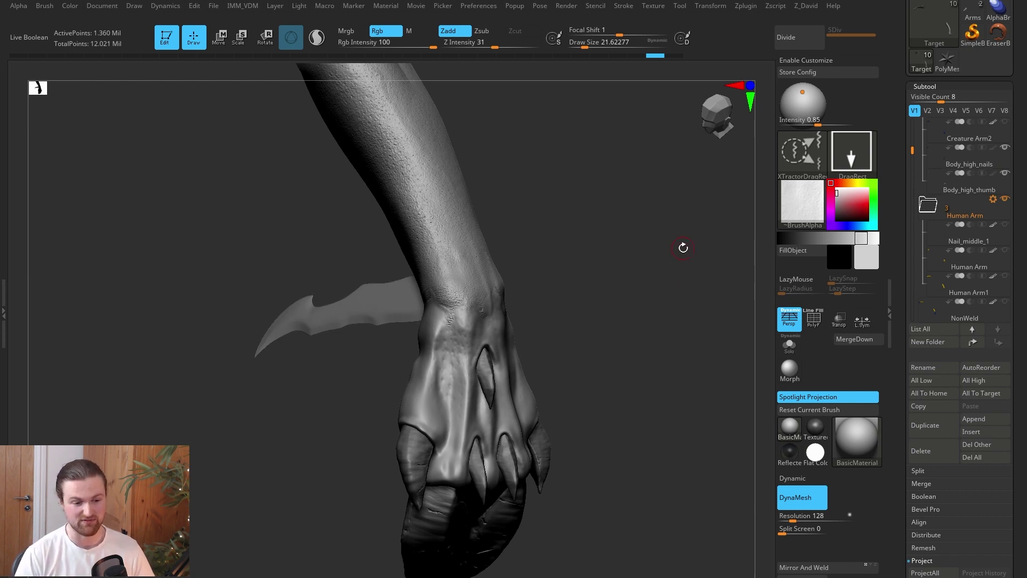
{"action": "left_click_drag", "start_coordinate": [599, 323], "coordinate": [583, 257]}
{"action": "left_click_drag", "start_coordinate": [639, 352], "coordinate": [615, 433]}
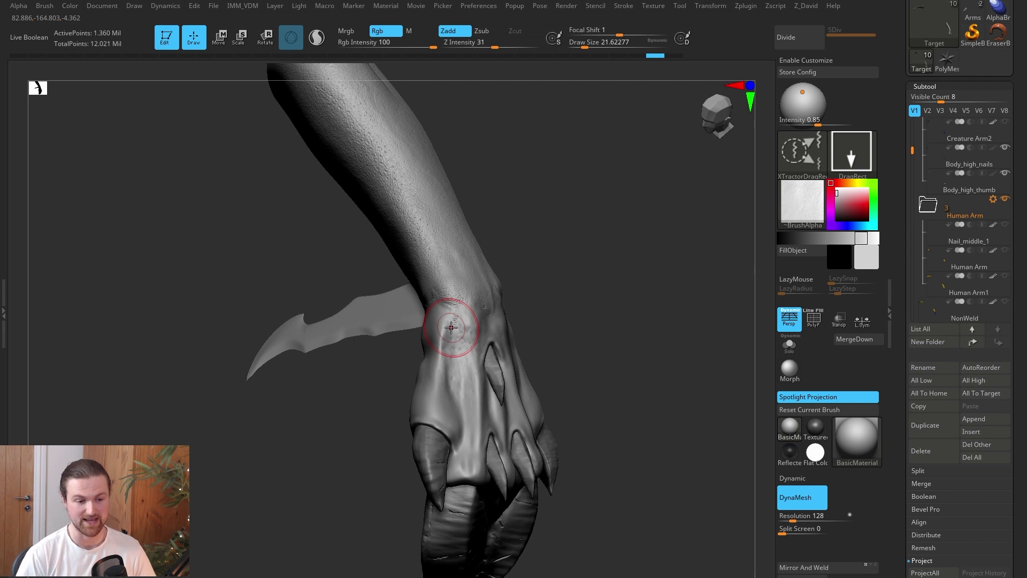
{"action": "left_click_drag", "start_coordinate": [635, 273], "coordinate": [618, 279]}
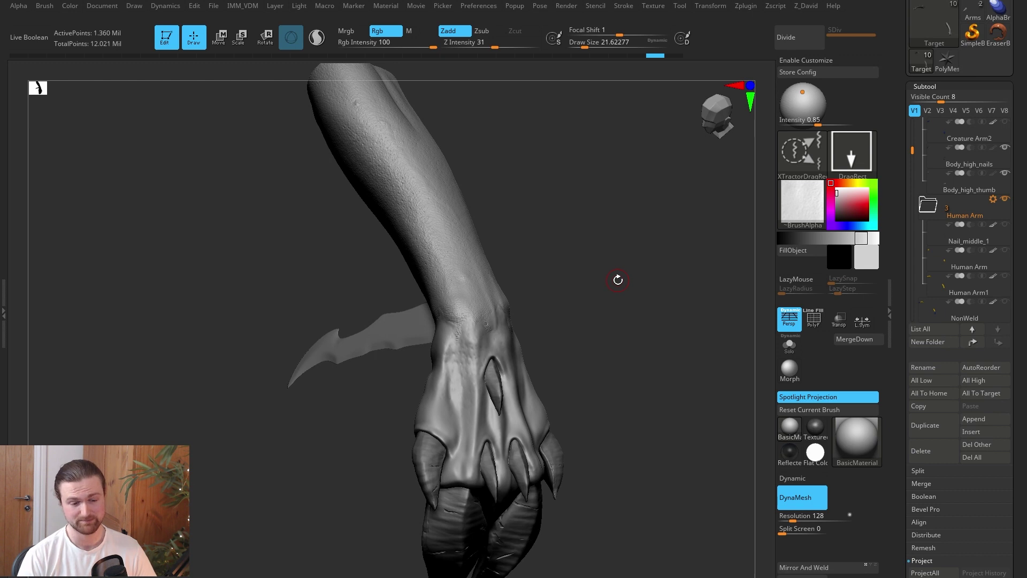
{"action": "left_click_drag", "start_coordinate": [618, 280], "coordinate": [560, 257]}
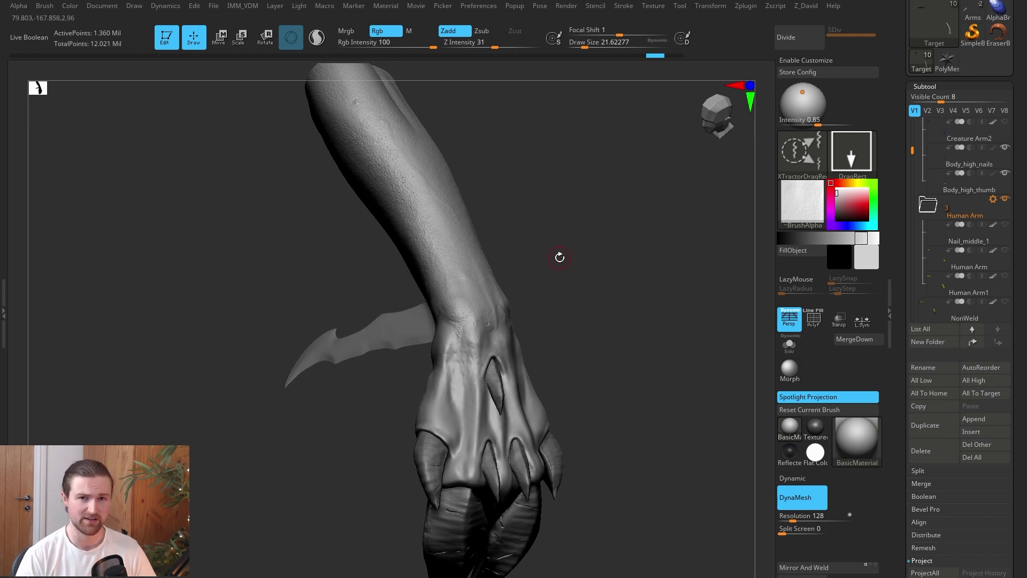